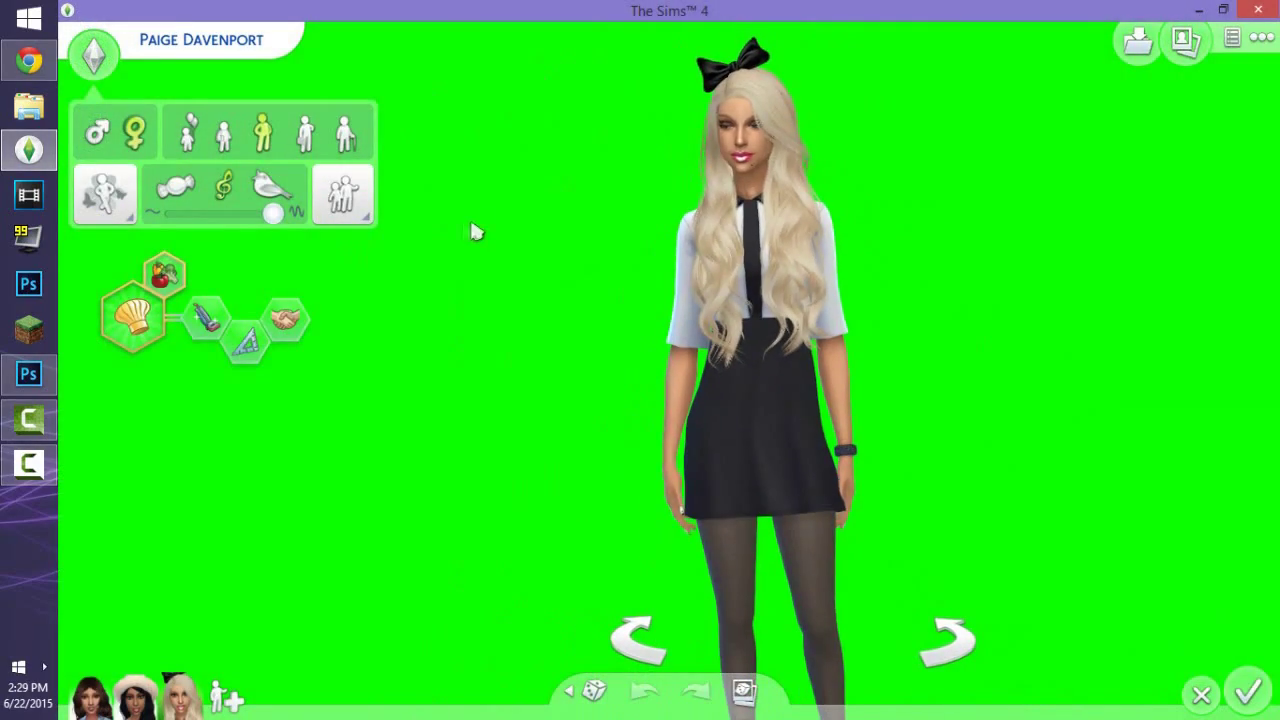
- Remove all three of the Sim's current traits and pick Creative as her first trait
scroll(468, 223, "up", 2)
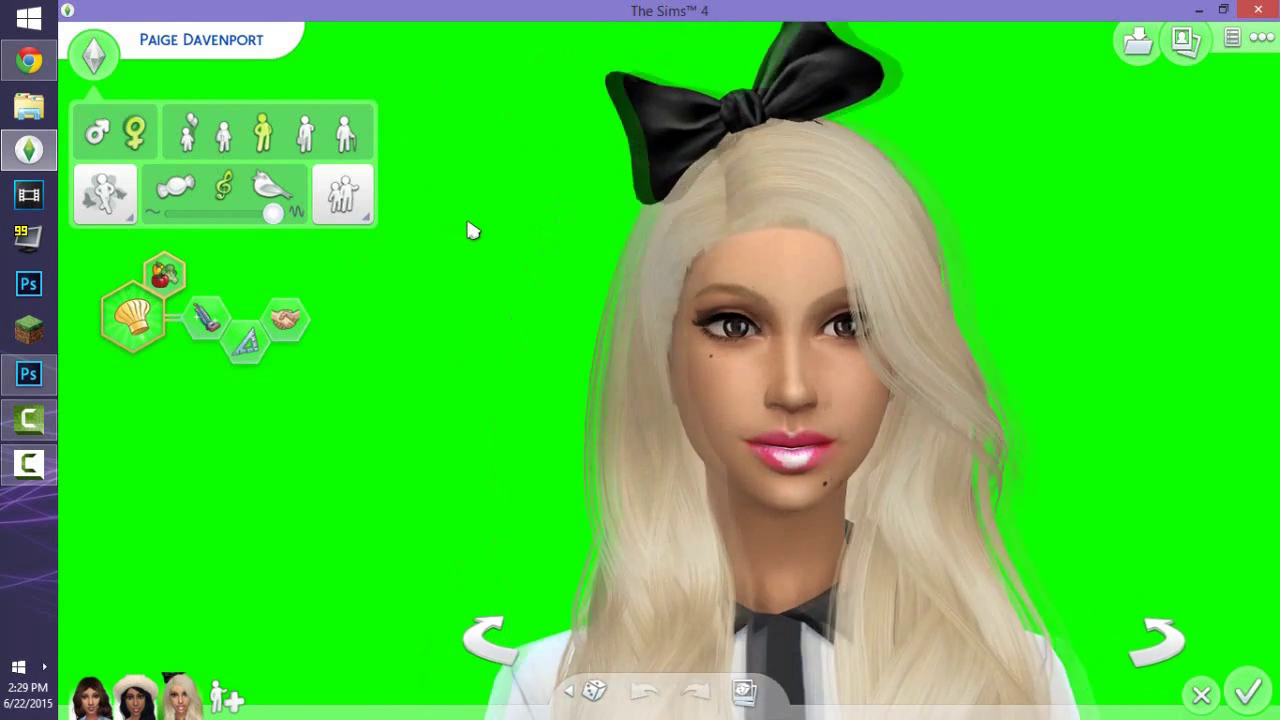
left_click(222, 318)
left_click(240, 178)
left_click(240, 178)
left_click(240, 178)
left_click(370, 385)
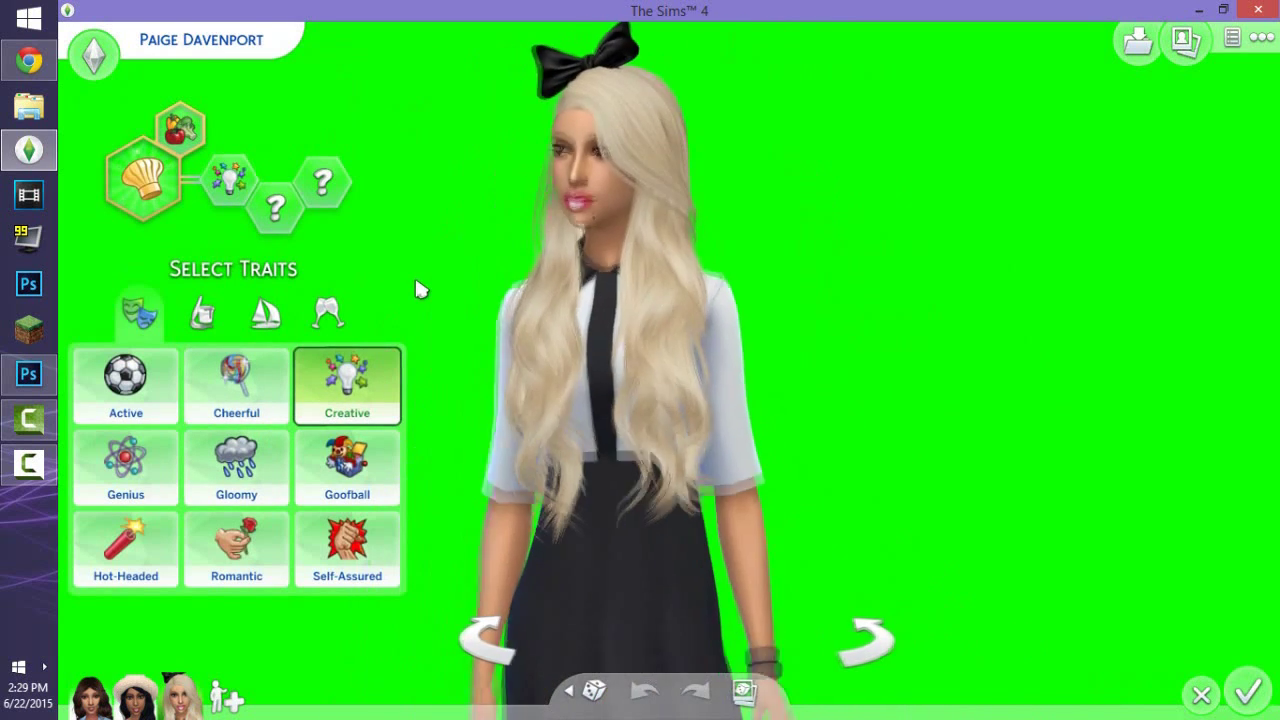
- Drop the Creative trait, save a face screenshot, and turn the Sim to a side profile
left_click(388, 362)
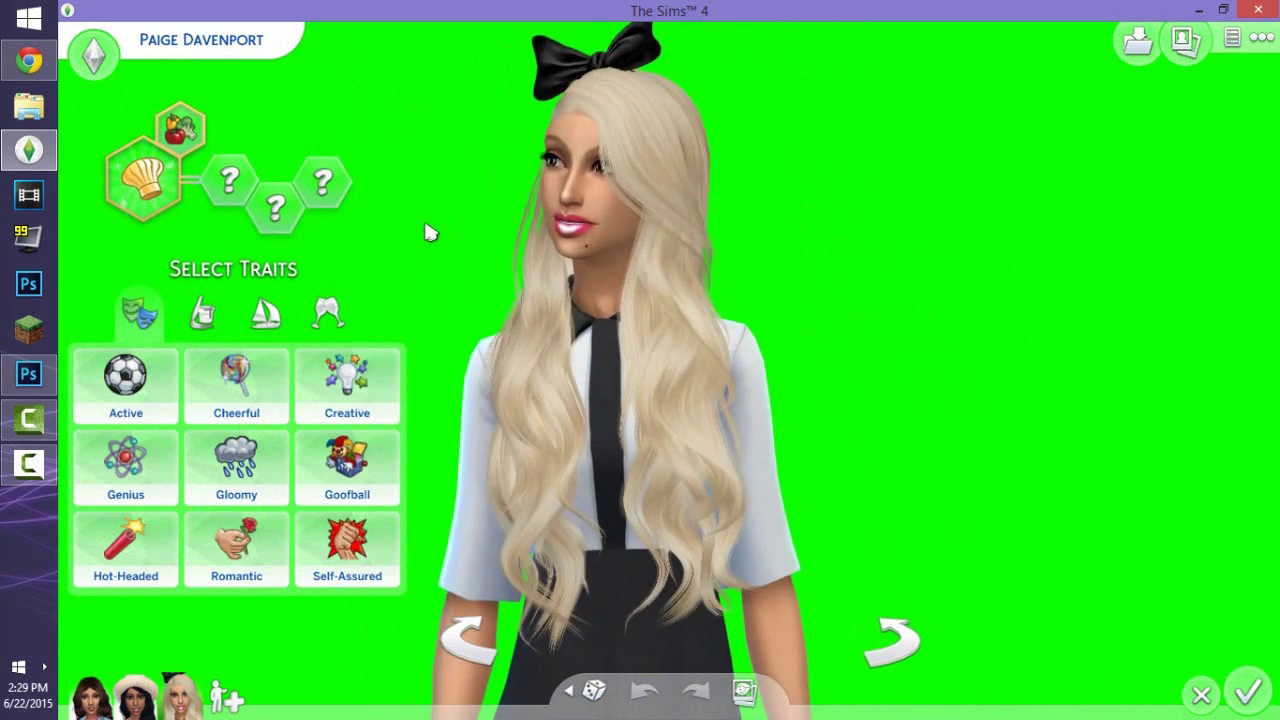
scroll(432, 236, "up", 2)
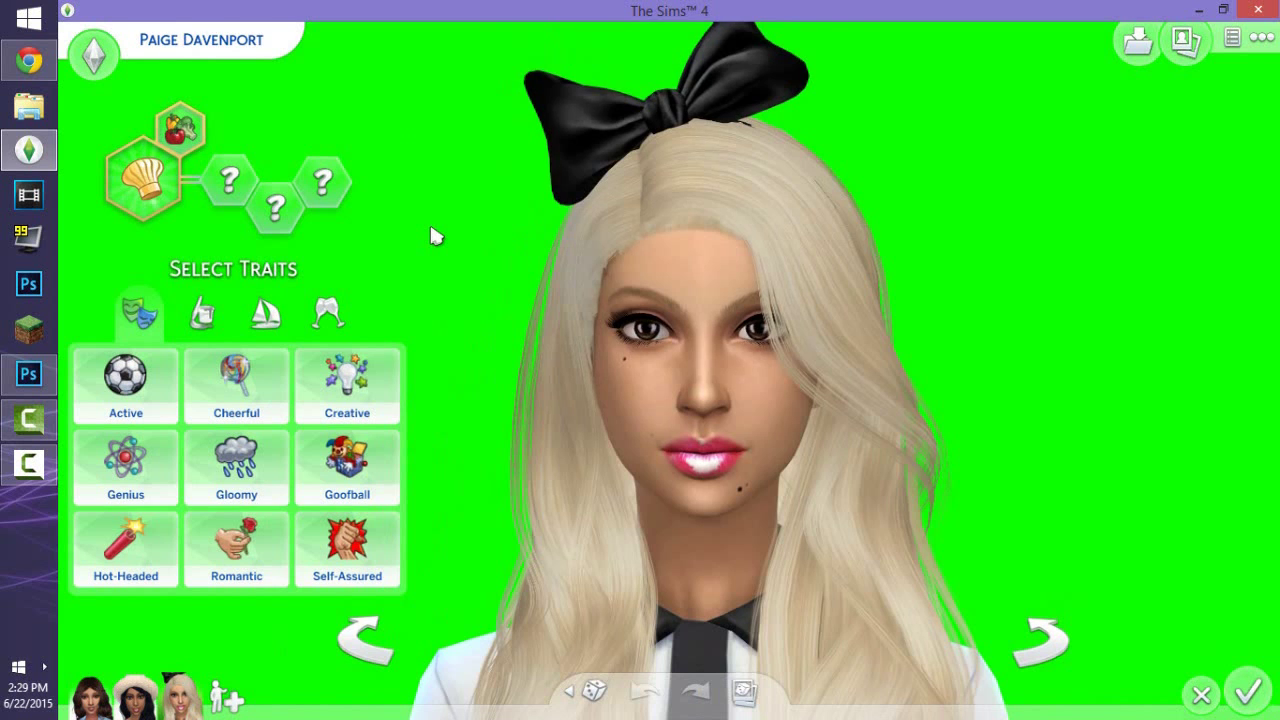
key("c")
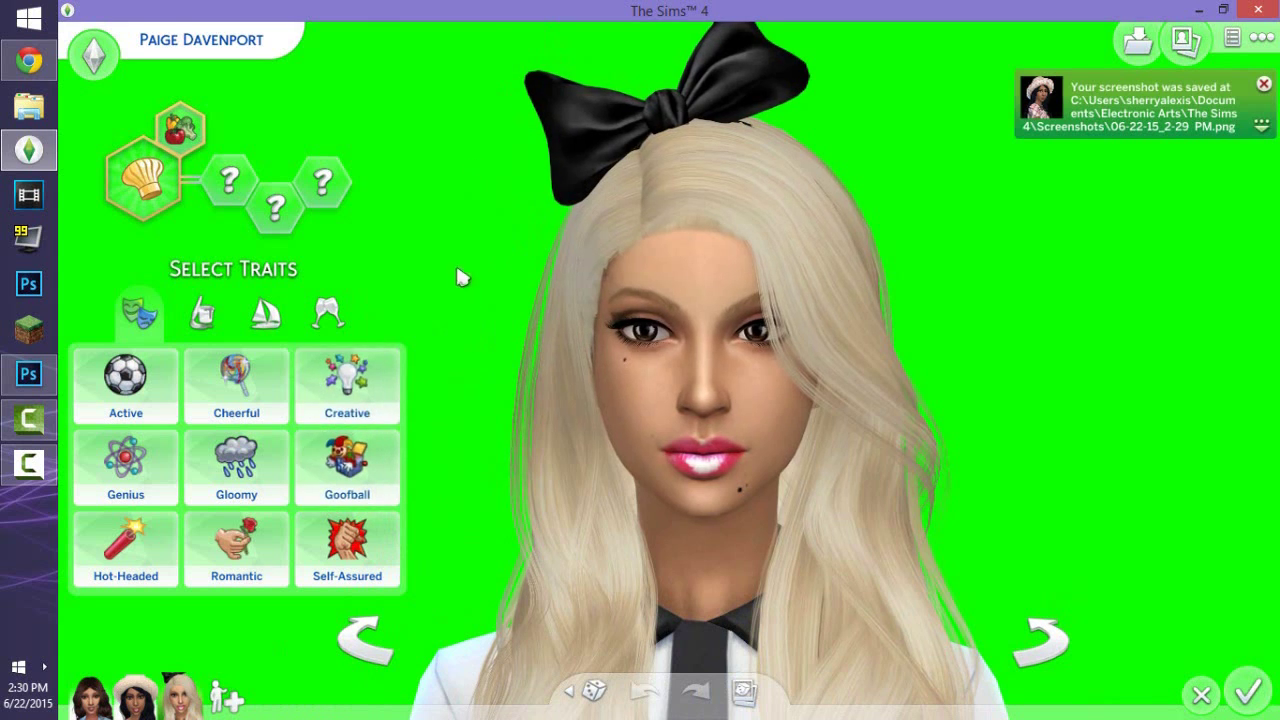
left_click(466, 240)
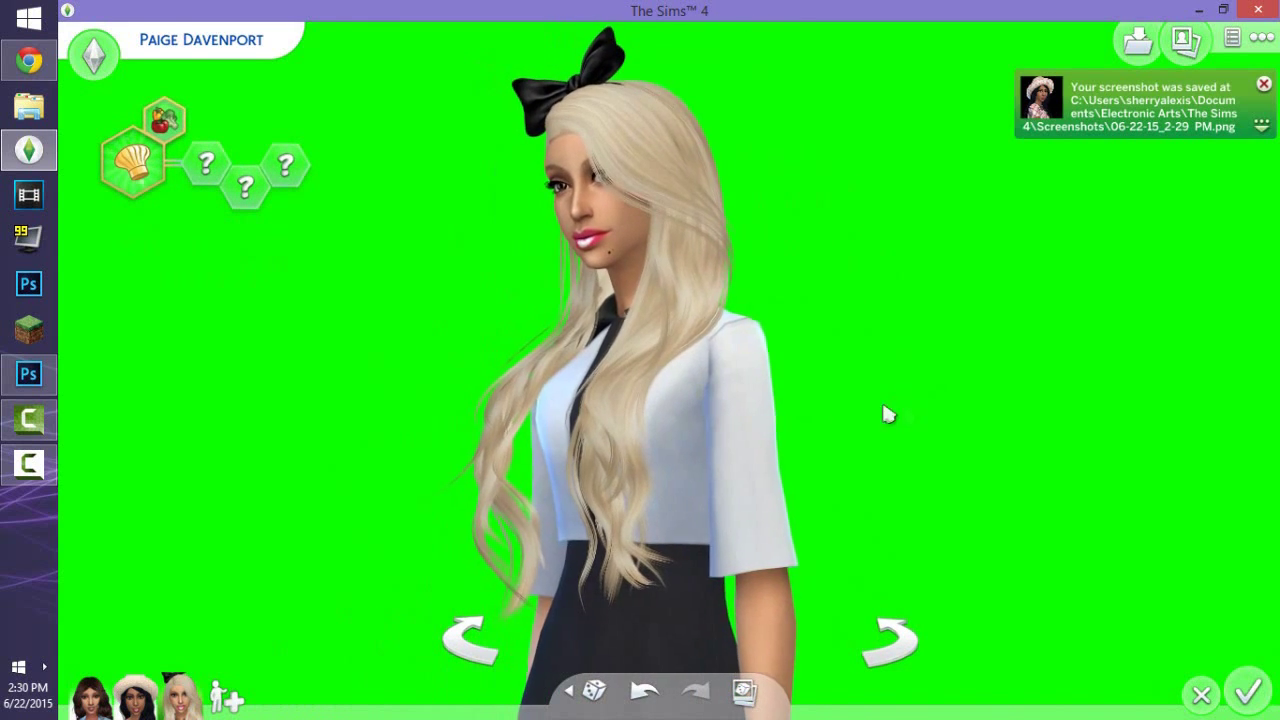
left_click_drag(700, 251, 385, 270)
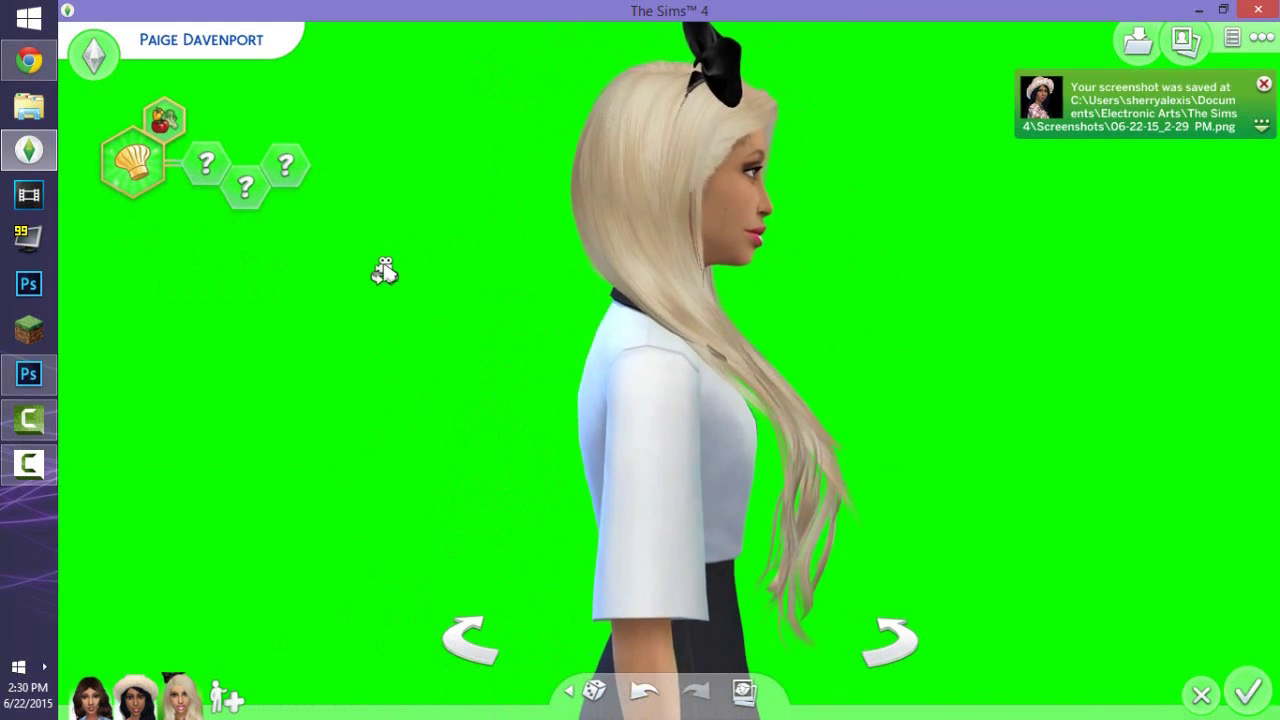
- In the trait choices, try Loner, then give the Sim Hates Children instead
scroll(385, 270, "up", 2)
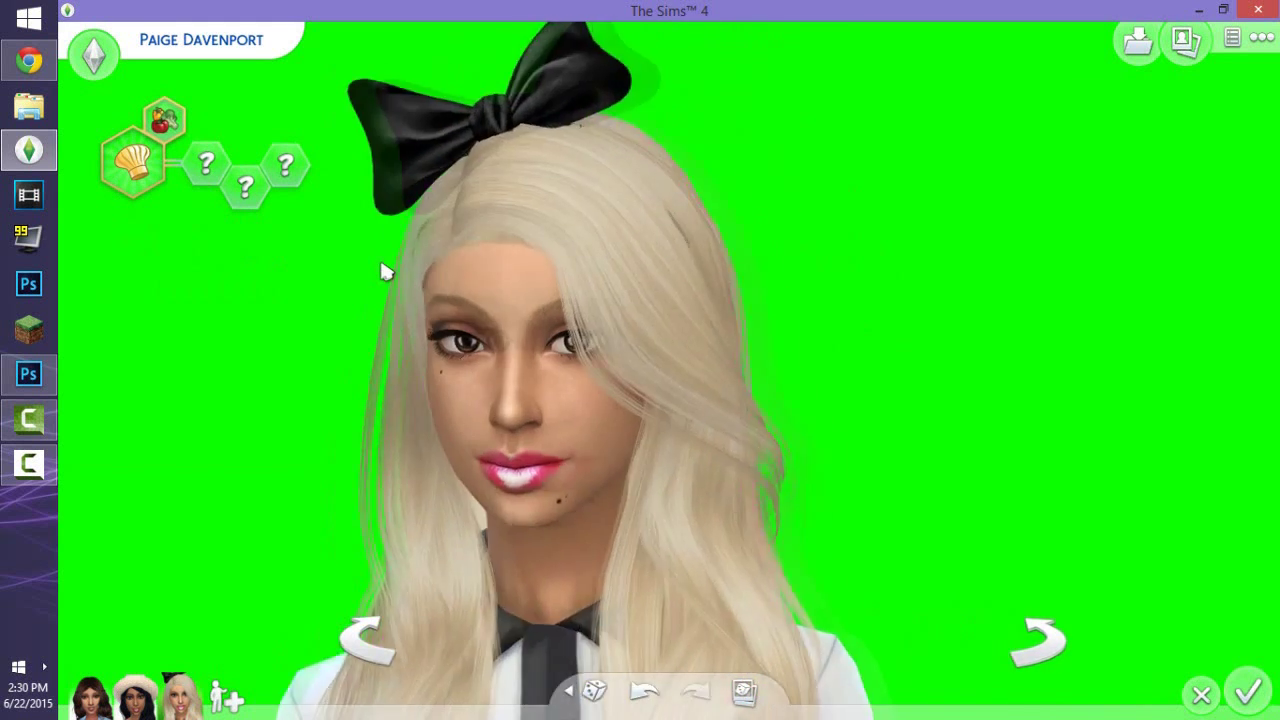
left_click(203, 165)
scroll(315, 475, "down", 5)
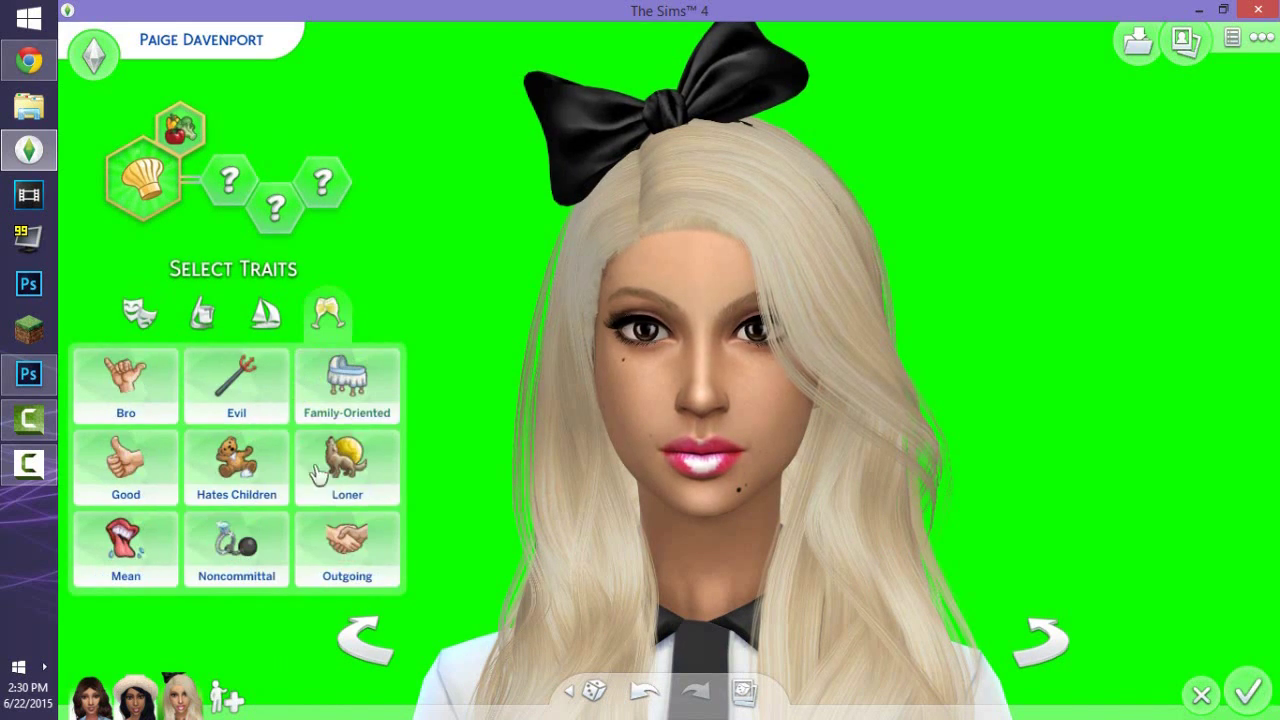
left_click(318, 472)
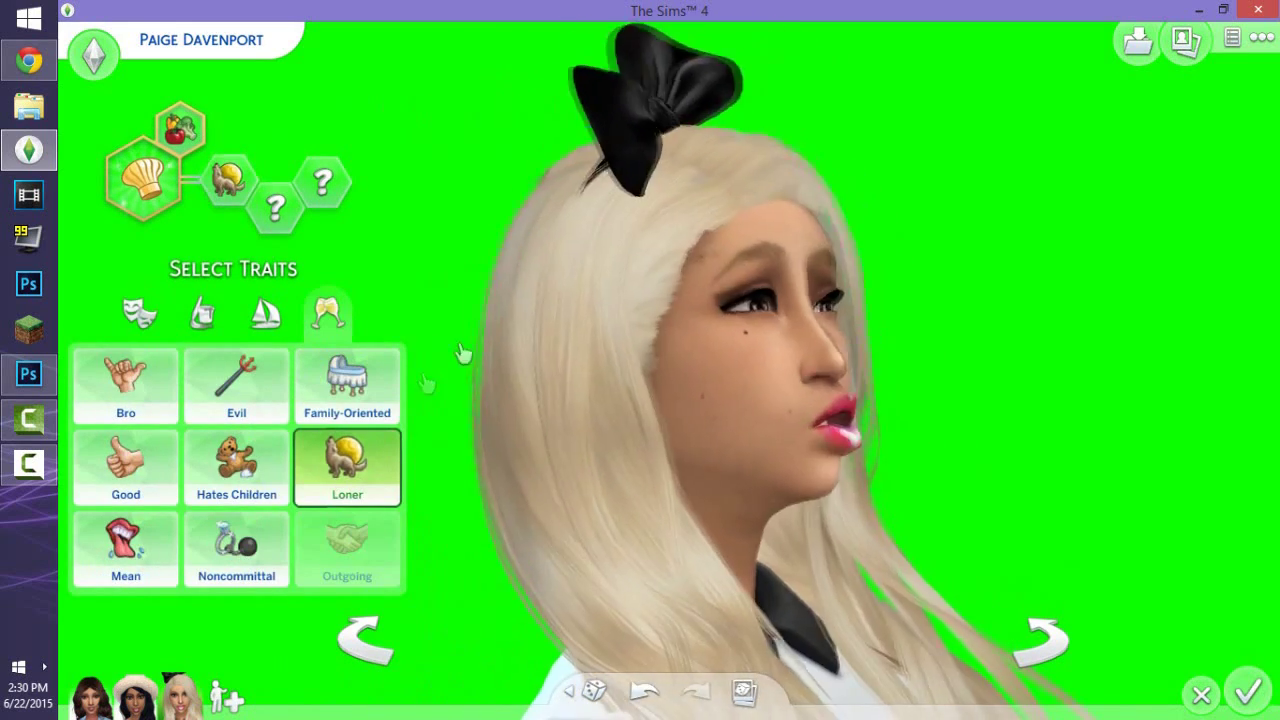
left_click(347, 467)
left_click(236, 467)
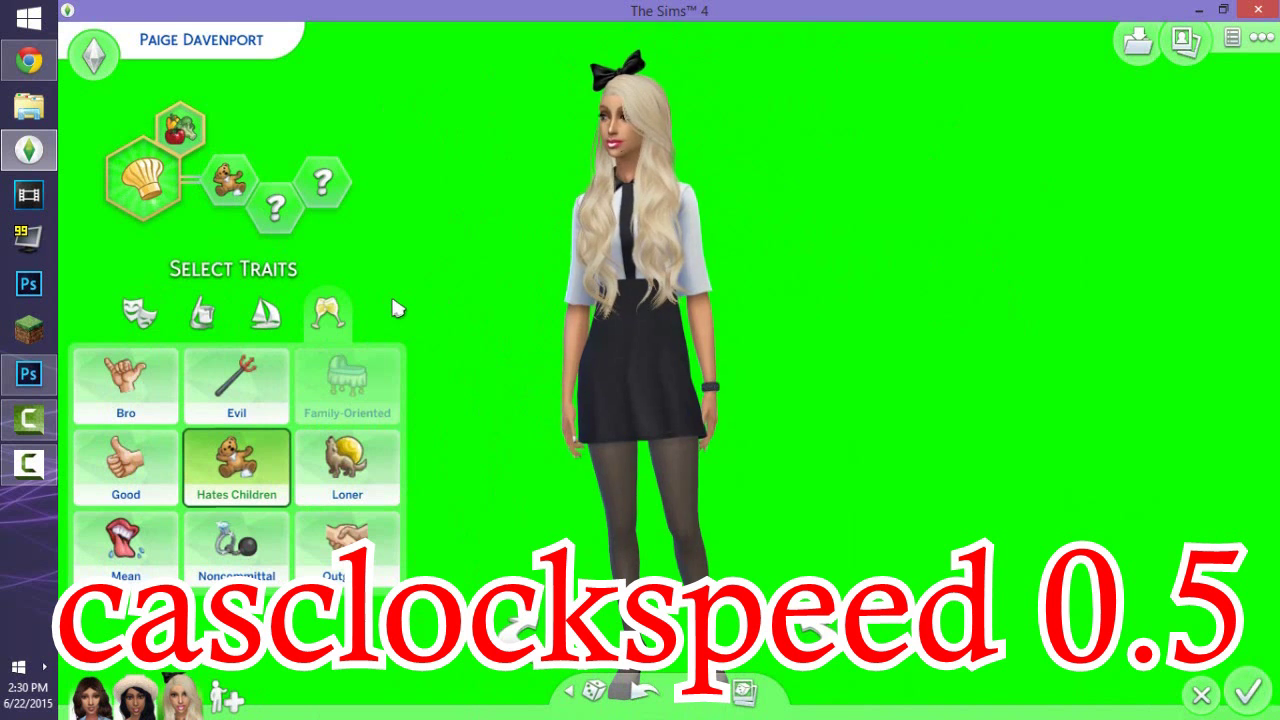
- Enter the 'cas' cheat in the cheat console
key("ctrl+shift+c")
type("cas")
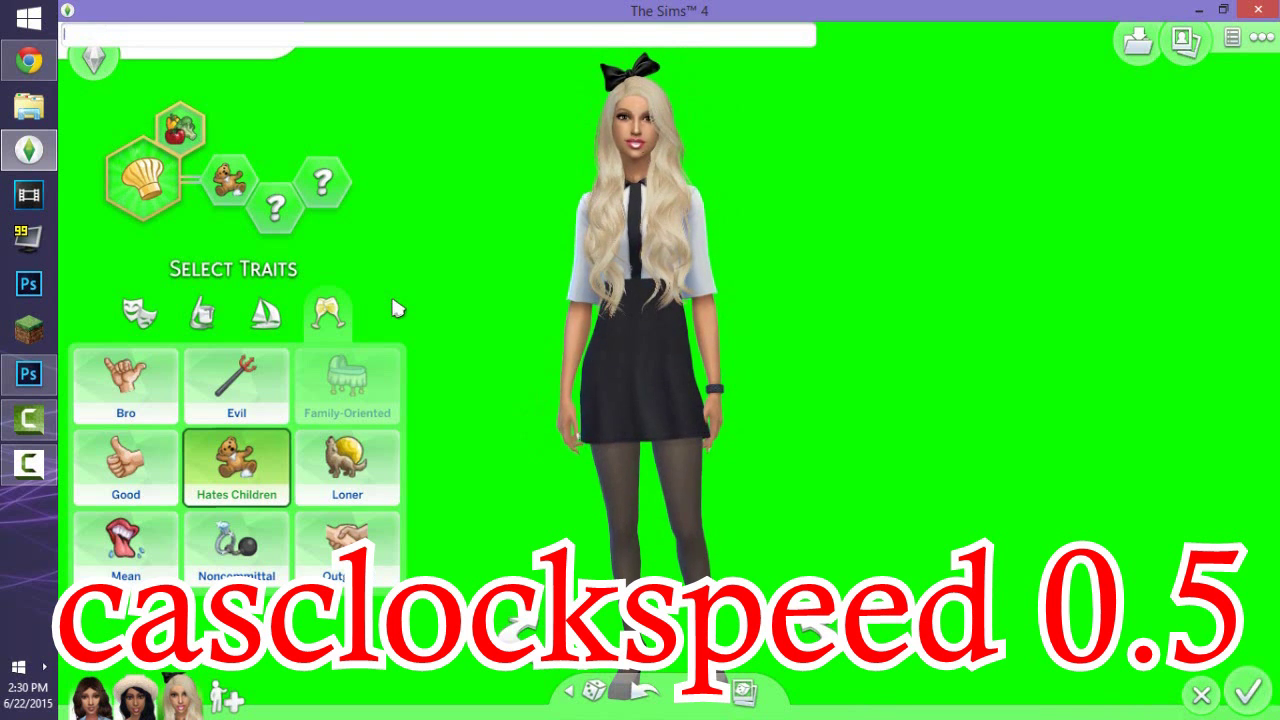
scroll(395, 308, "up", 3)
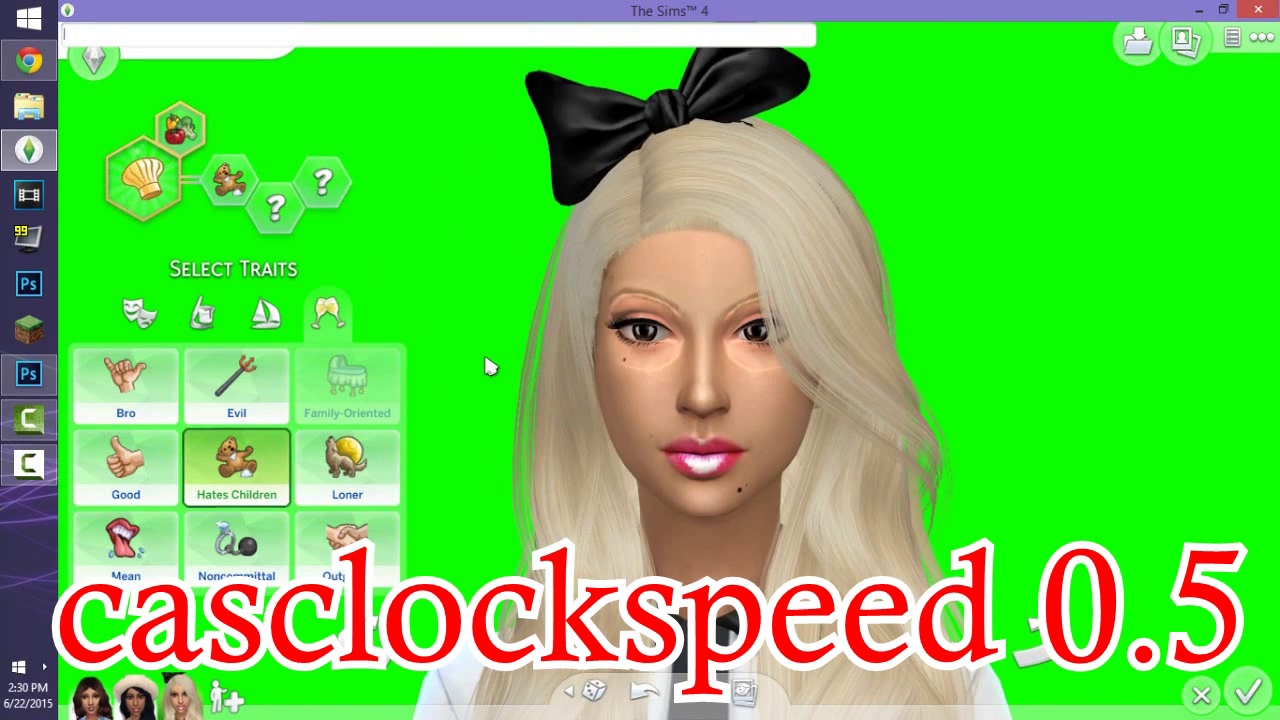
scroll(491, 366, "down", 3)
scroll(491, 366, "up", 3)
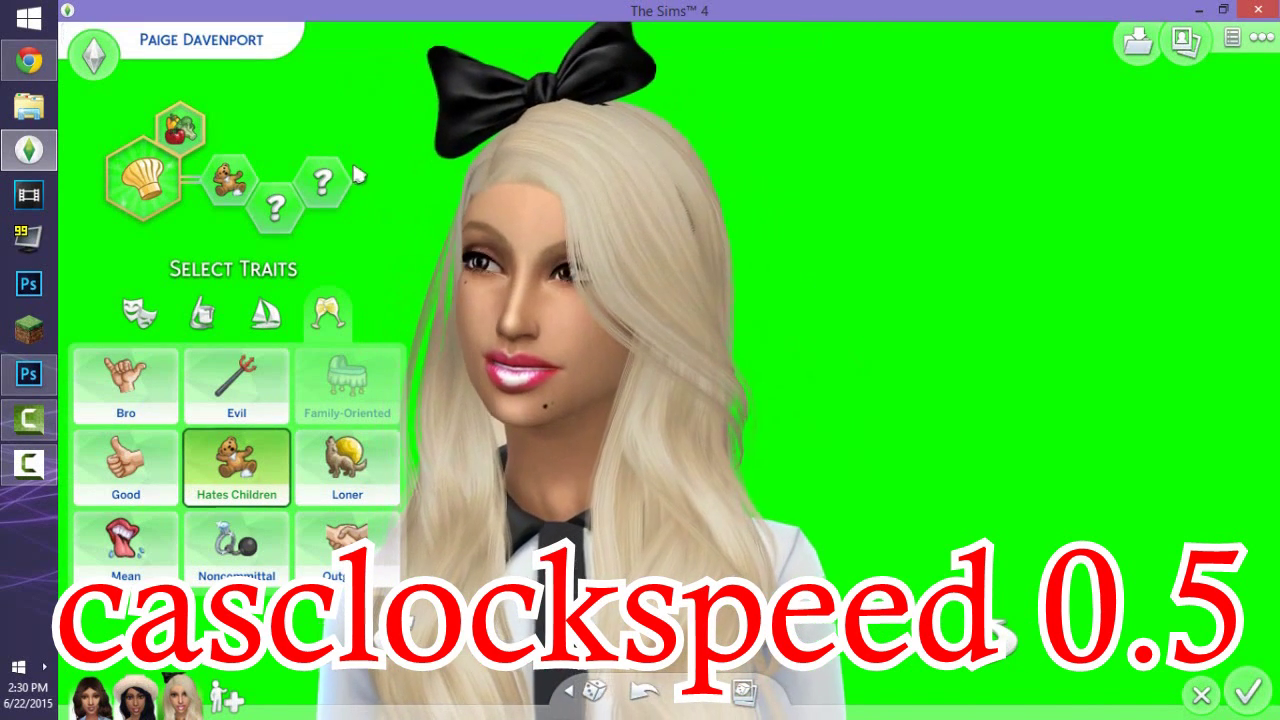
scroll(358, 175, "down", 1)
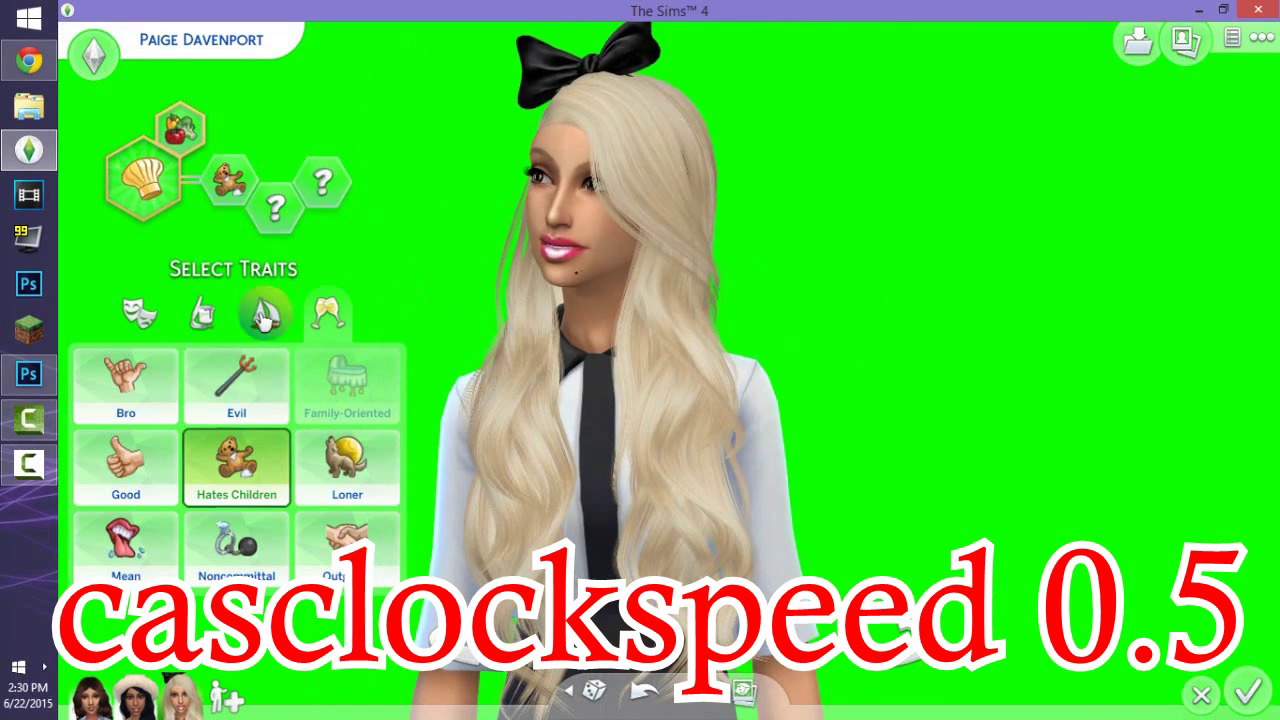
- Swap Squeamish for Neat among Lifestyle traits, screenshotting each pose, then go to Photoshop
left_click(263, 318)
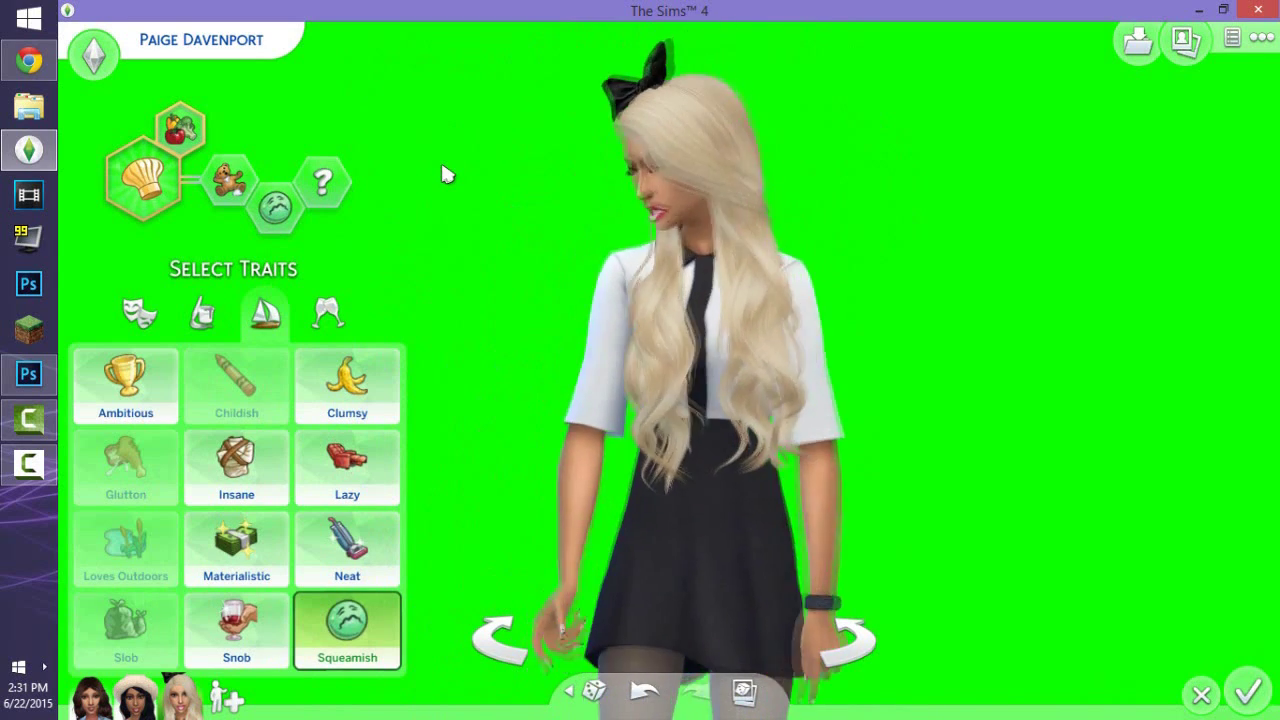
key("c")
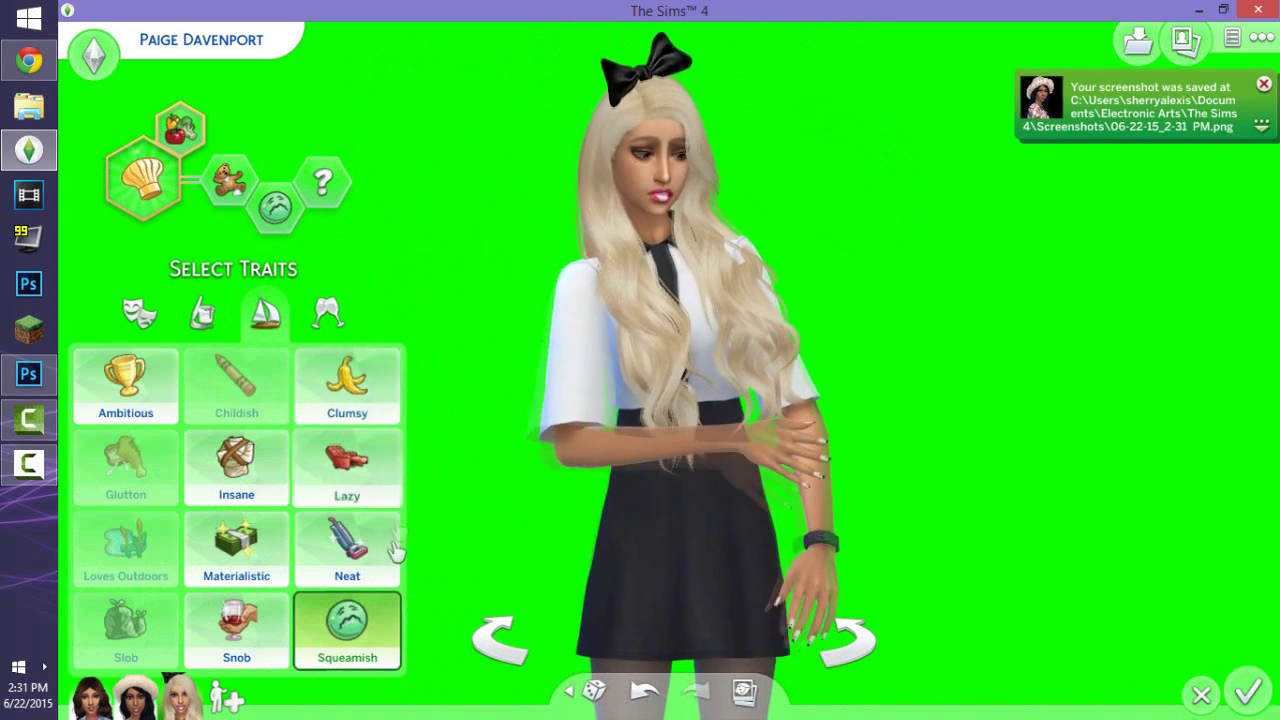
left_click(388, 600)
left_click(364, 568)
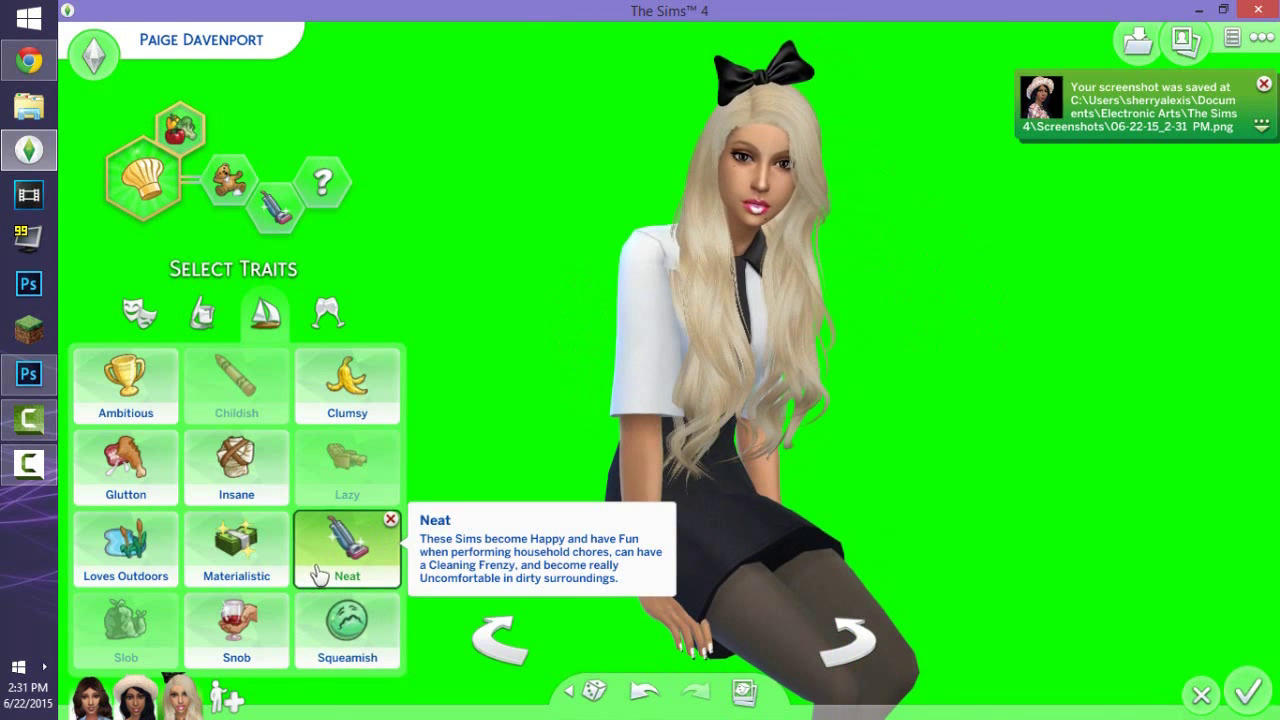
key("c")
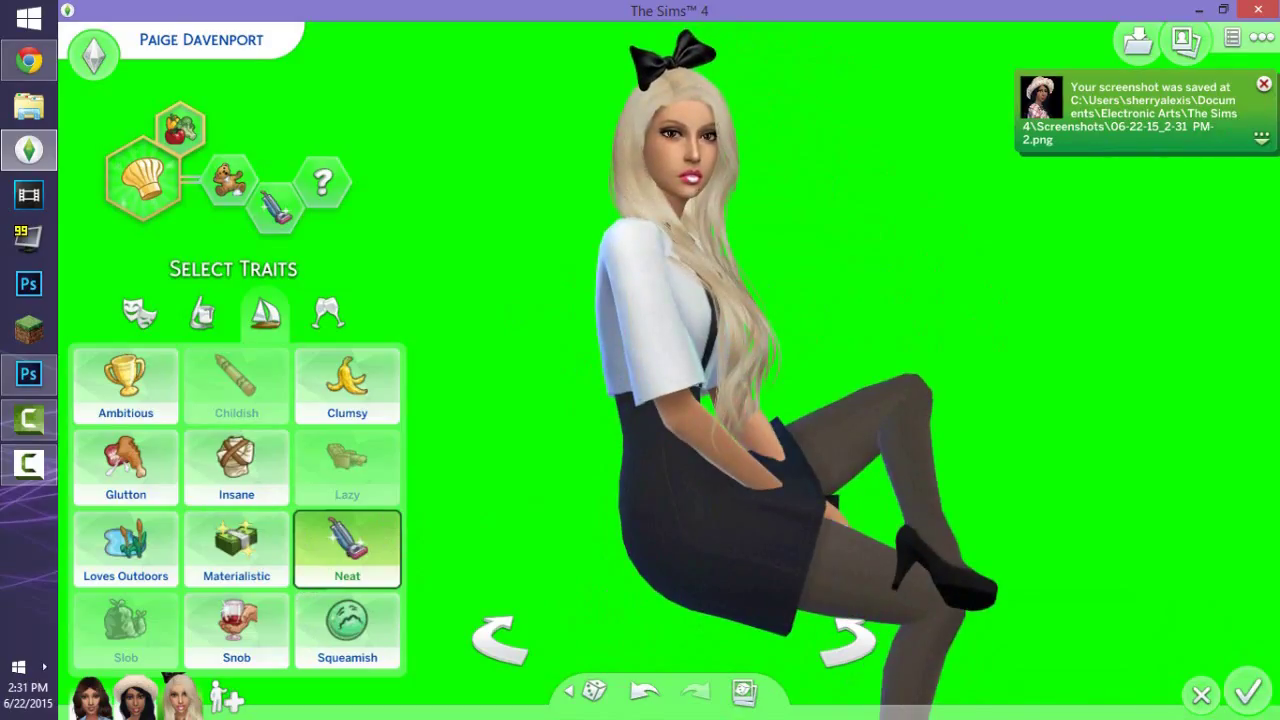
key("alt+Tab")
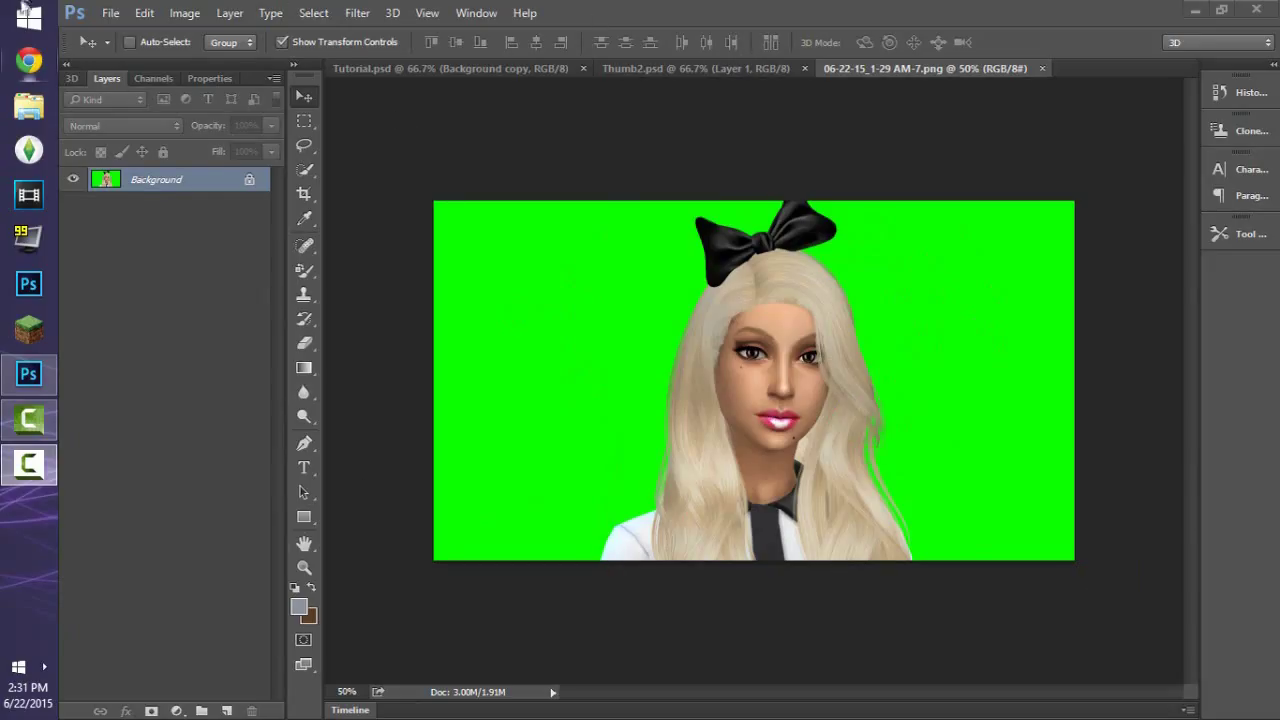
- Cancel opening another screenshot and return to the 06-22-15_1-29 AM-7.png document
left_click(118, 14)
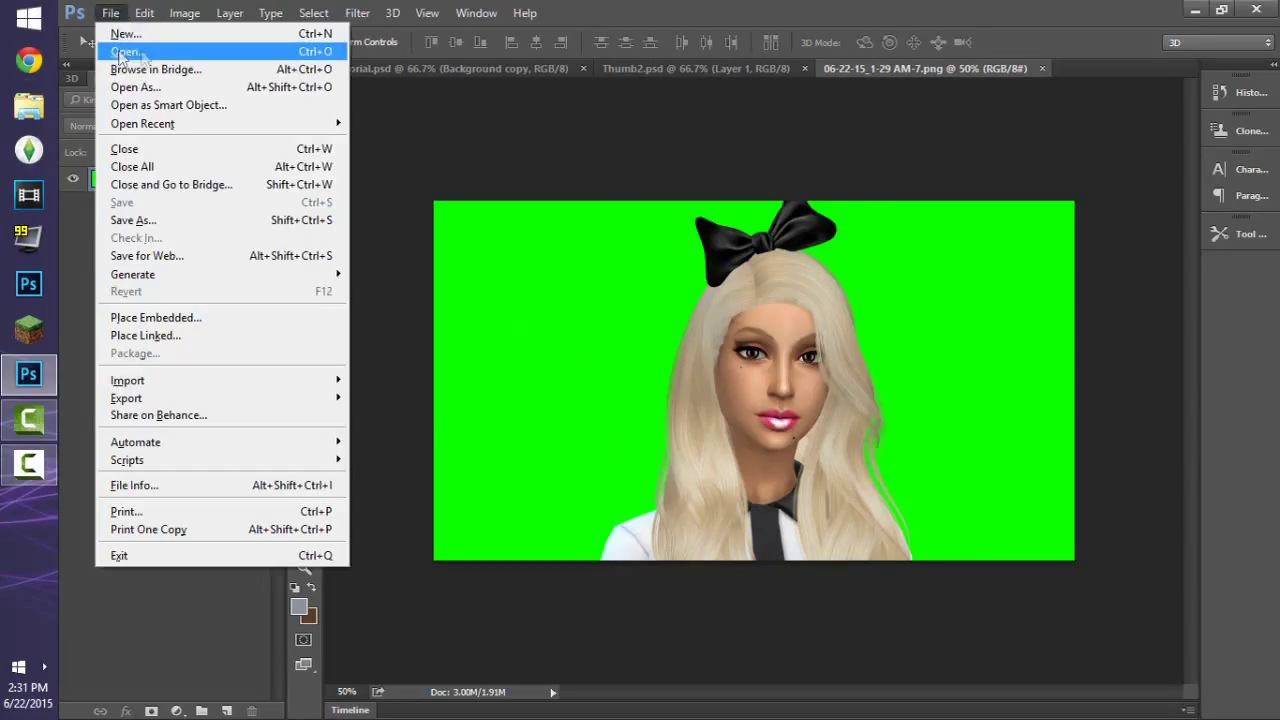
left_click(170, 45)
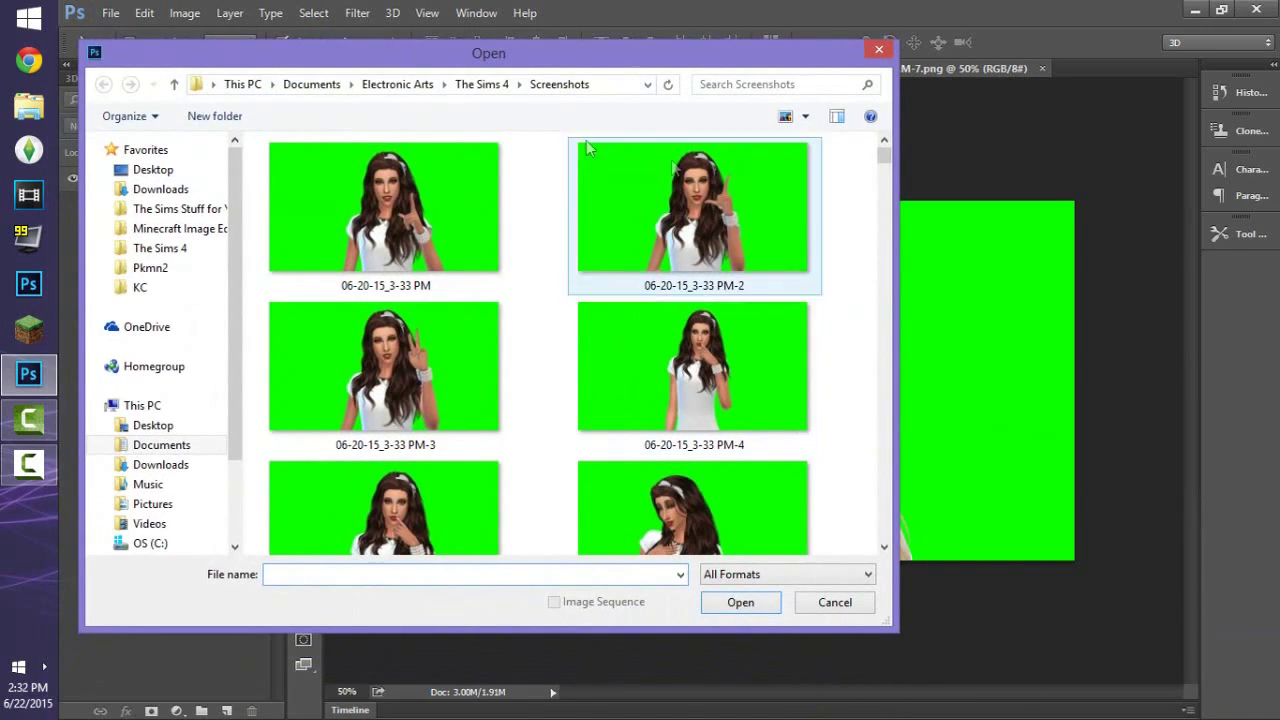
left_click_drag(885, 162, 967, 8)
left_click(879, 49)
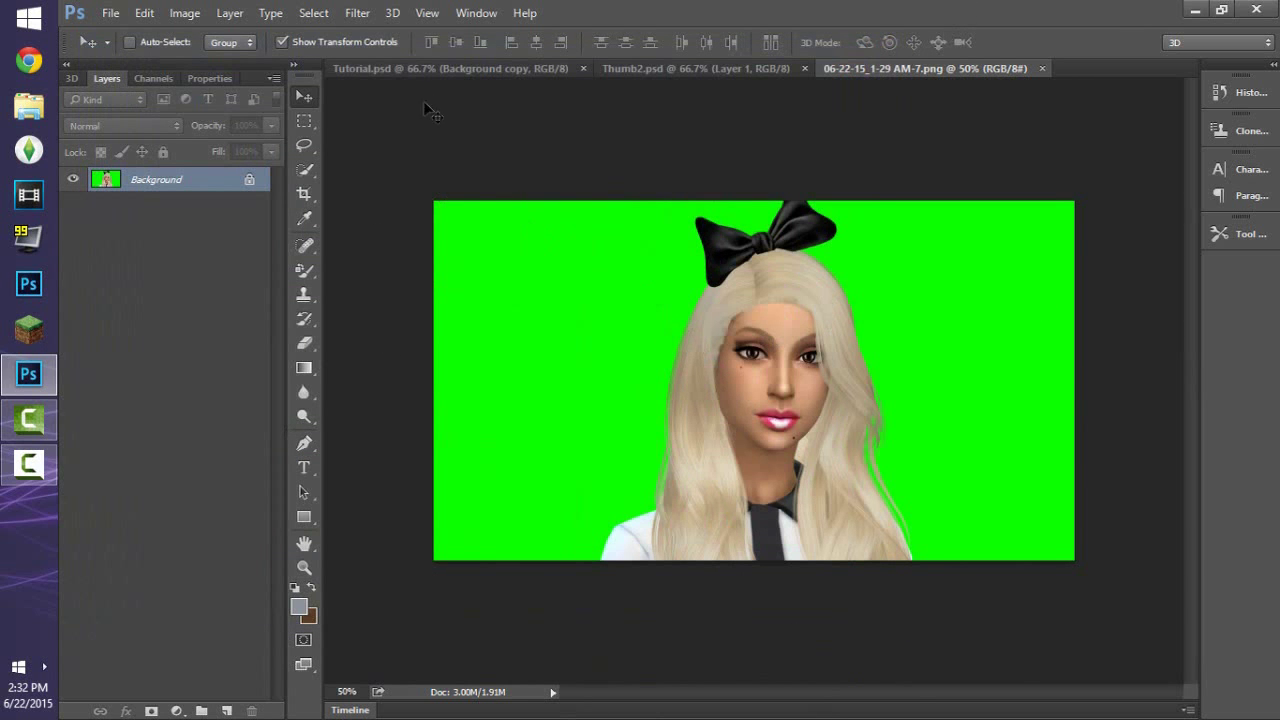
left_click(440, 69)
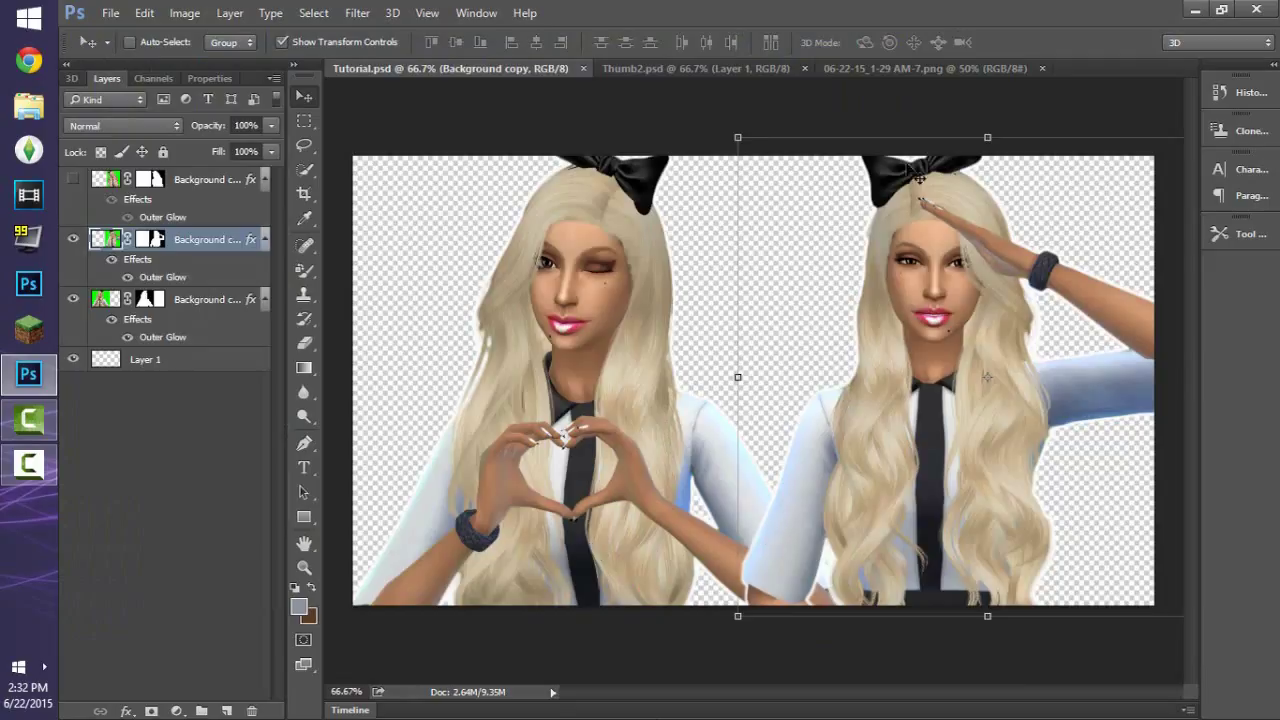
left_click(905, 69)
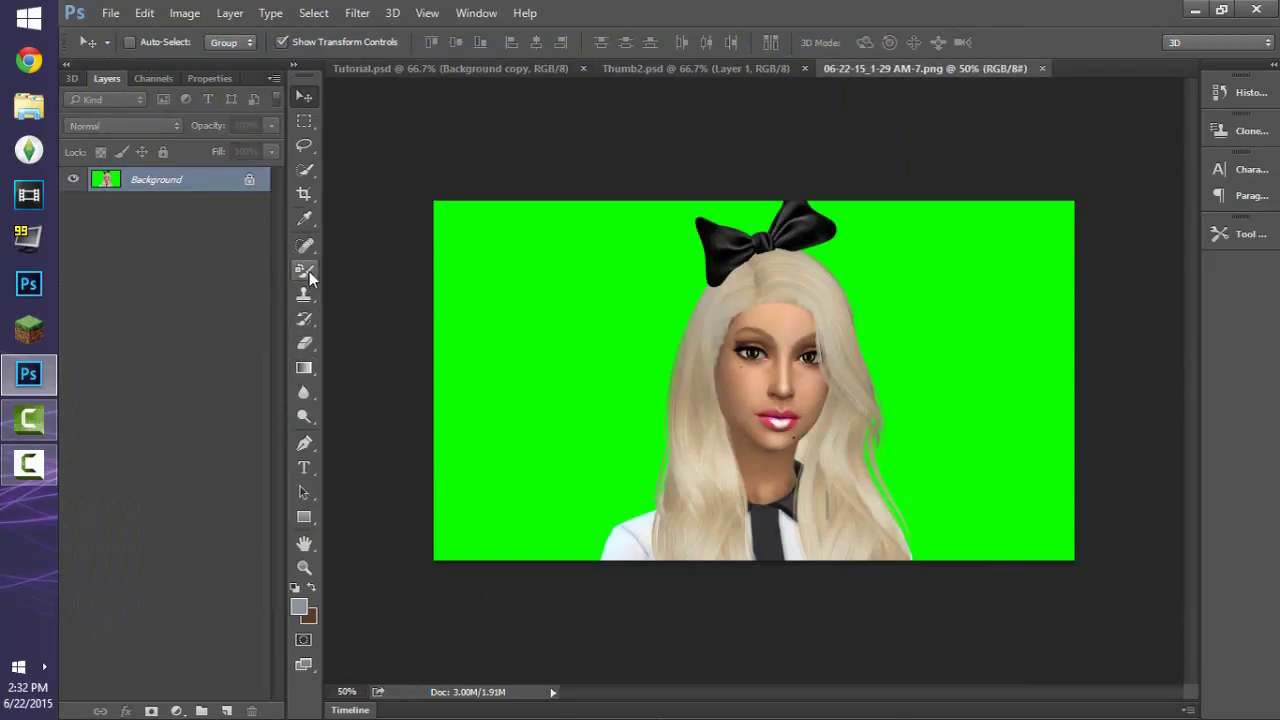
- Crop the screenshot's left and right sides inward to frame the Sim's head and shoulders
left_click(305, 198)
left_click_drag(437, 373, 512, 402)
left_click_drag(994, 382, 928, 387)
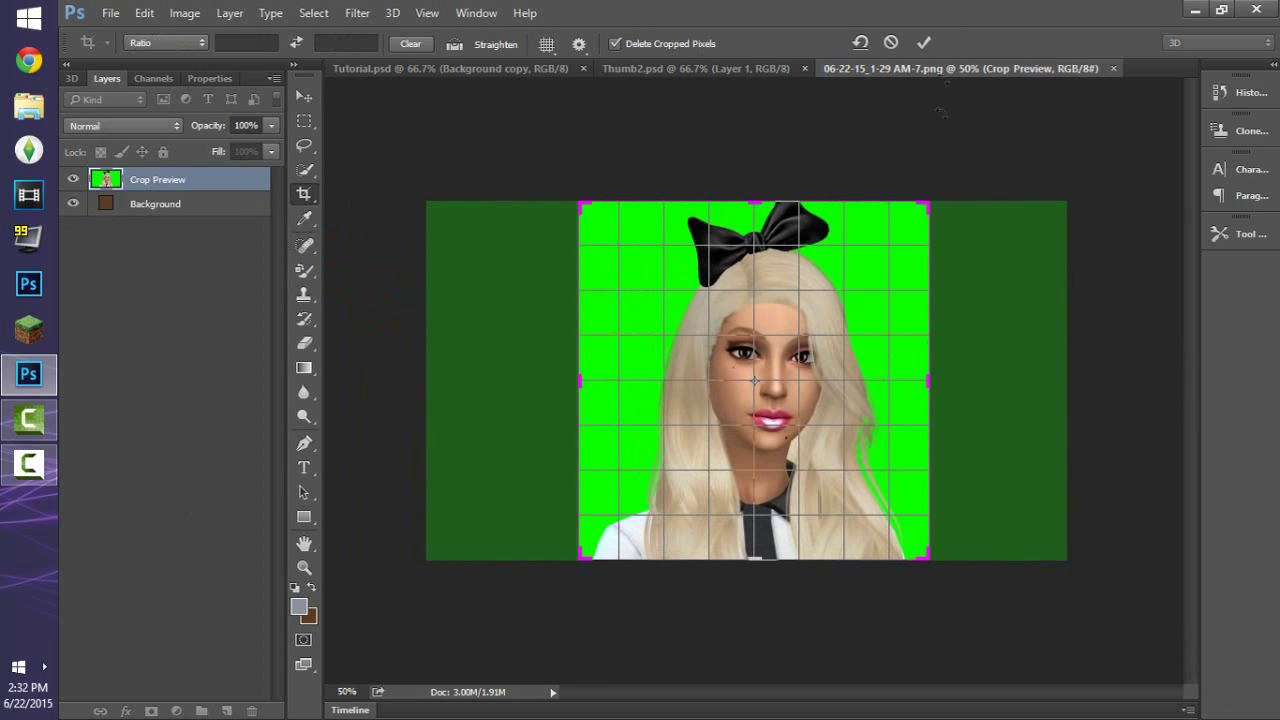
left_click(925, 44)
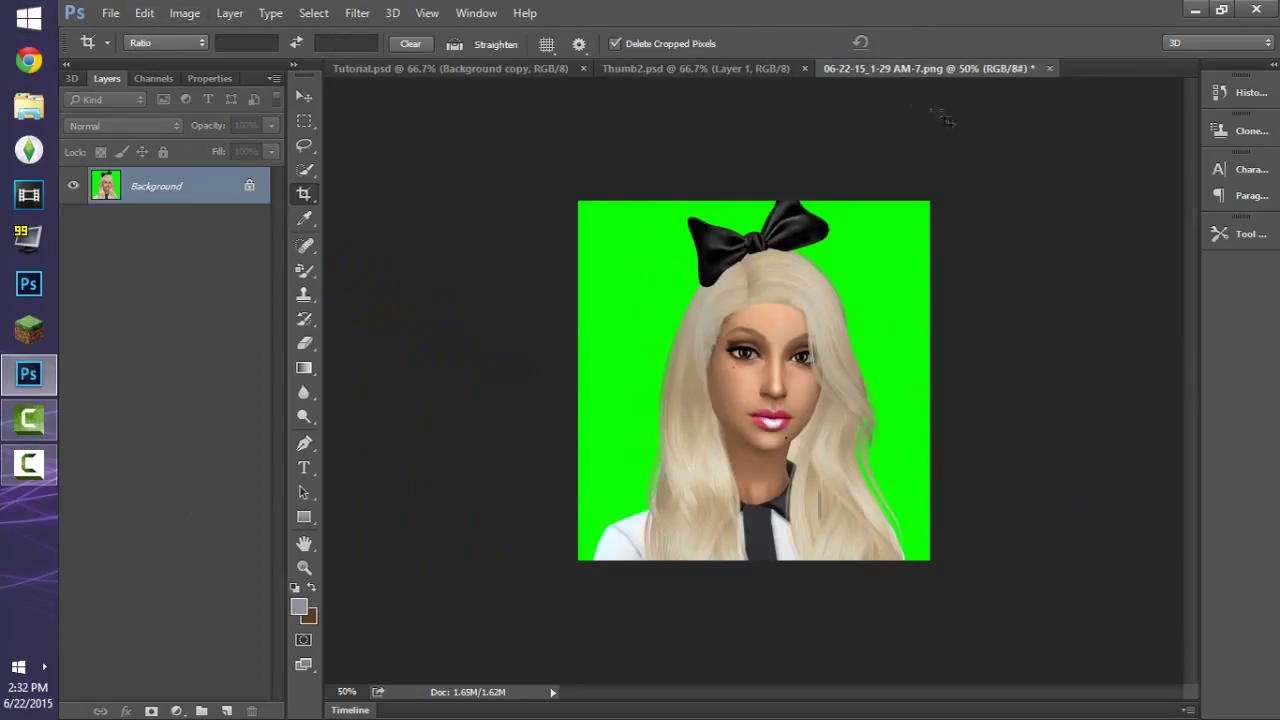
- Select the Sim's figure using Select > Color Range
left_click(308, 18)
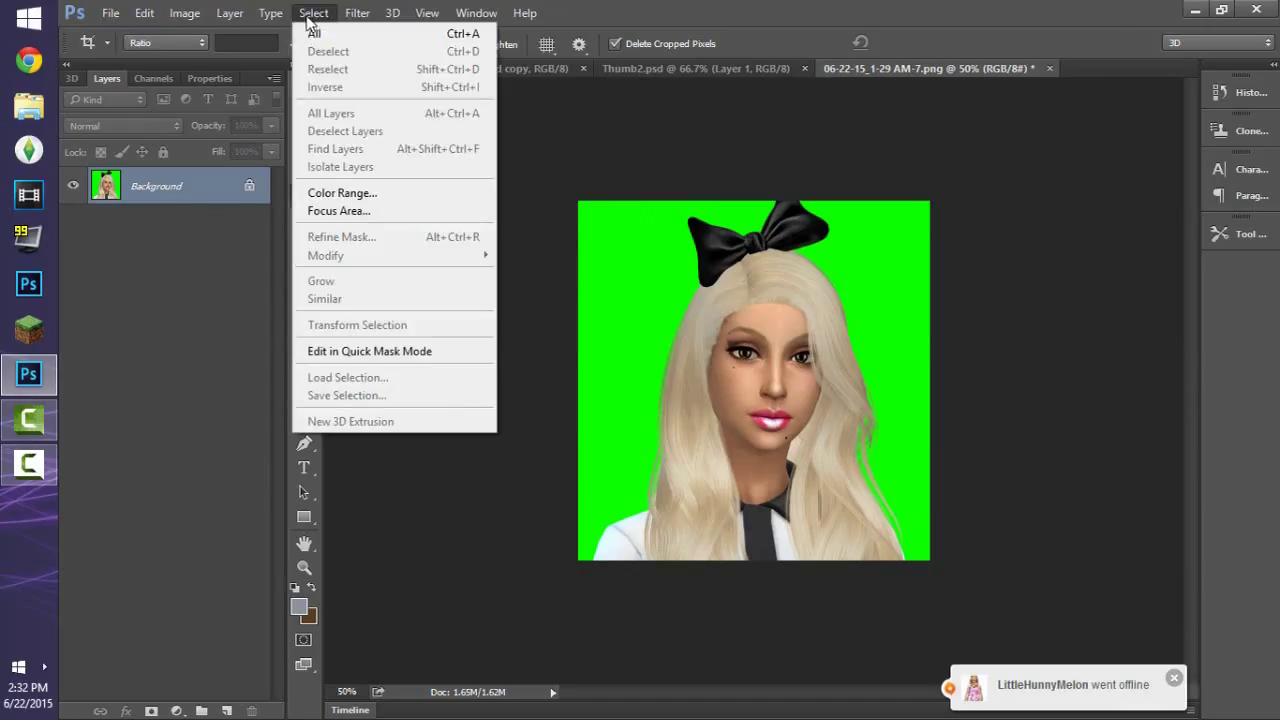
left_click(340, 193)
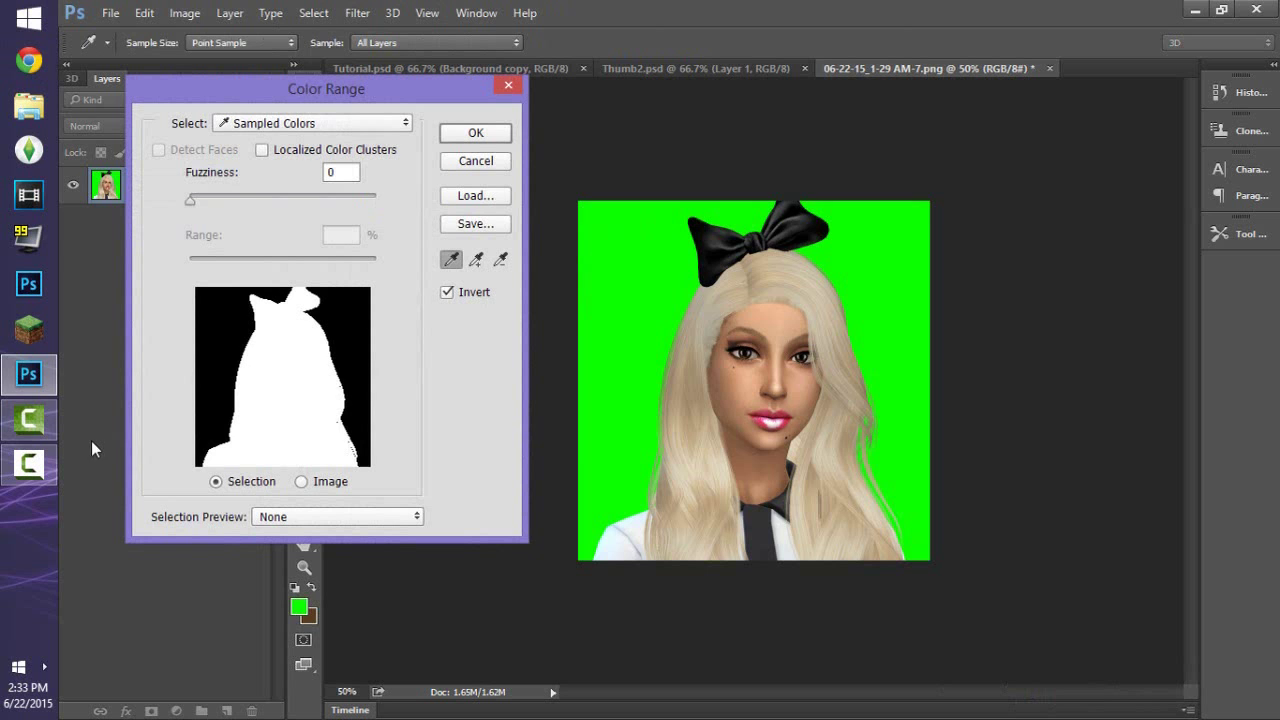
left_click(470, 134)
key("c")
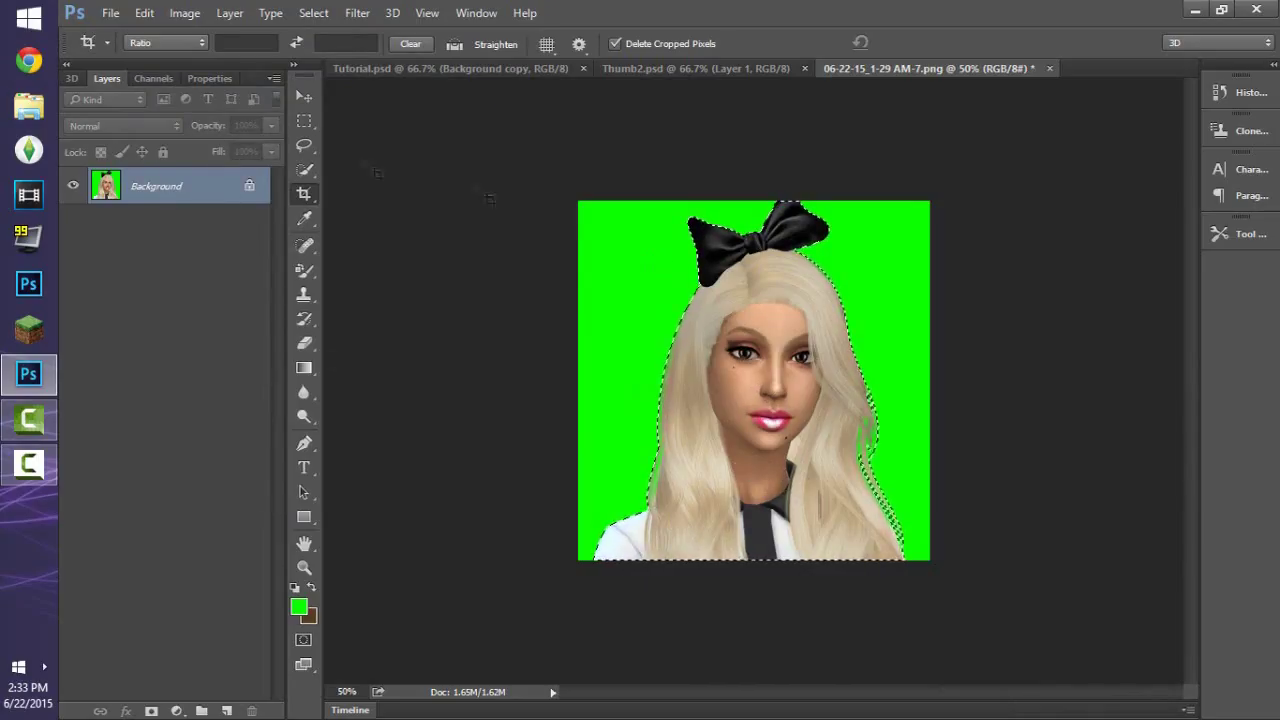
- Refine the edges with Smooth 9, Shift Edge -18, Decontaminate Colors, output to New Layer with Layer Mask
left_click(305, 121)
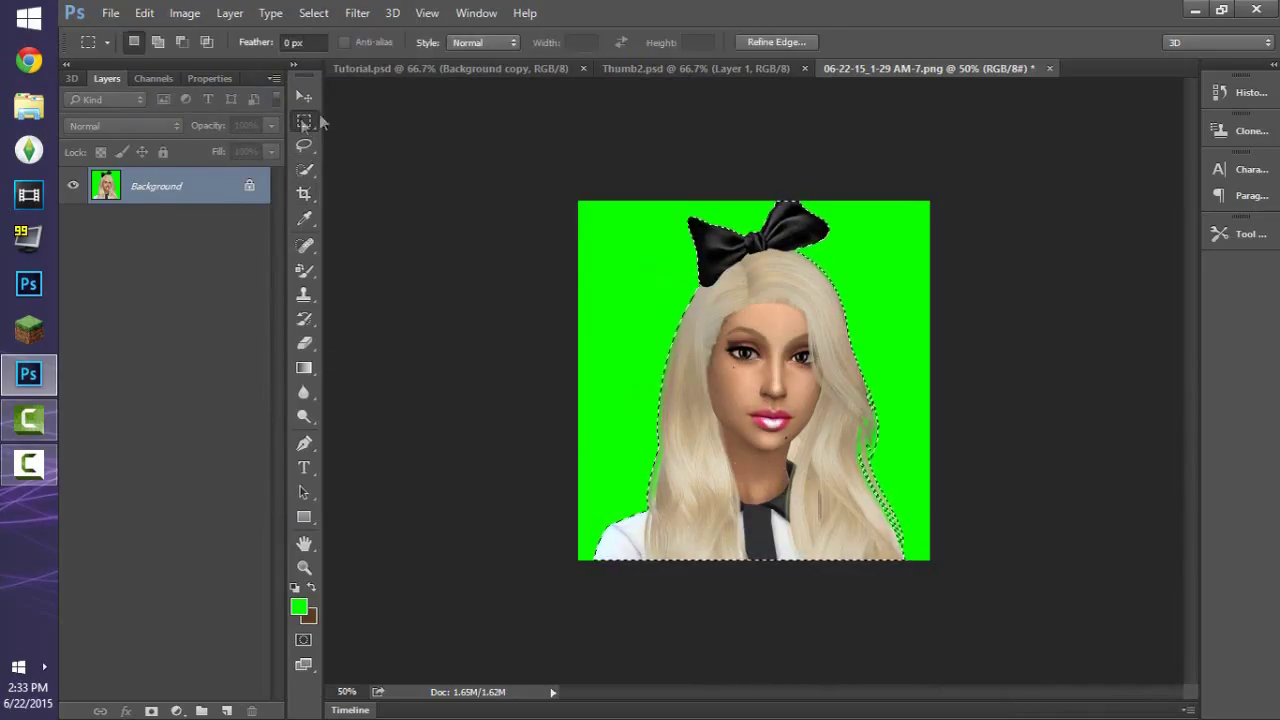
left_click(778, 45)
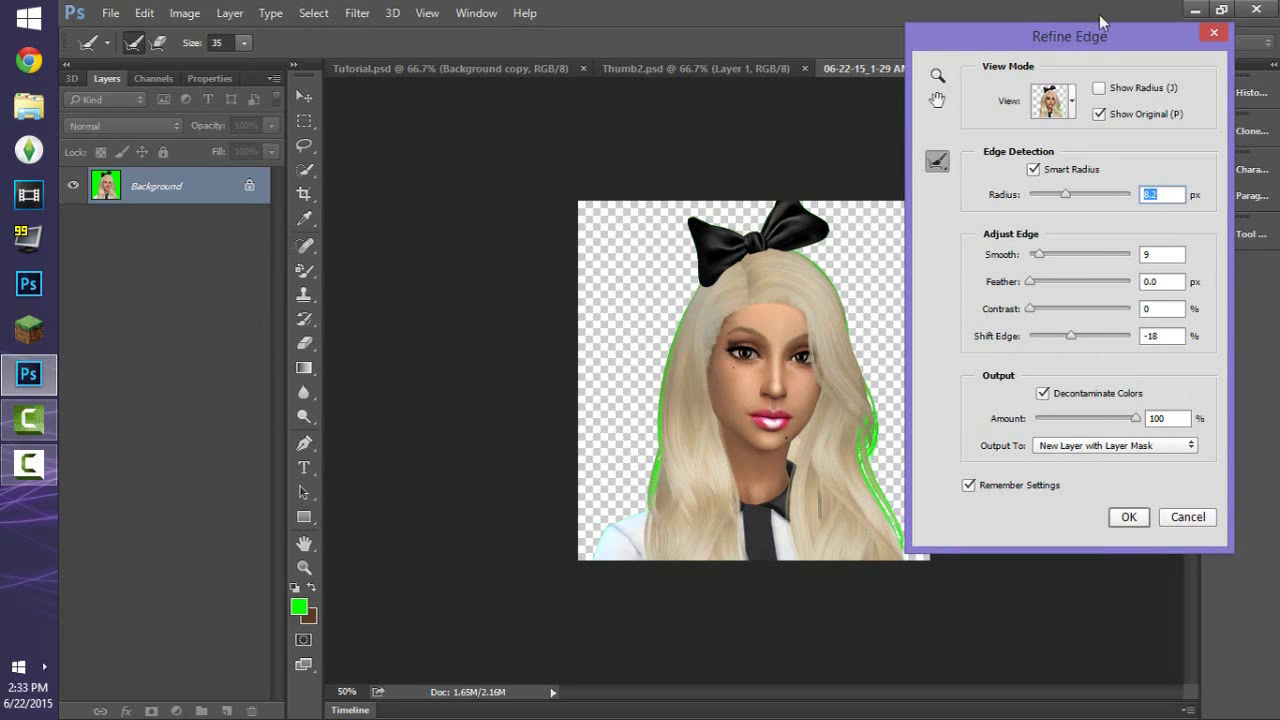
left_click_drag(1094, 40, 1055, 47)
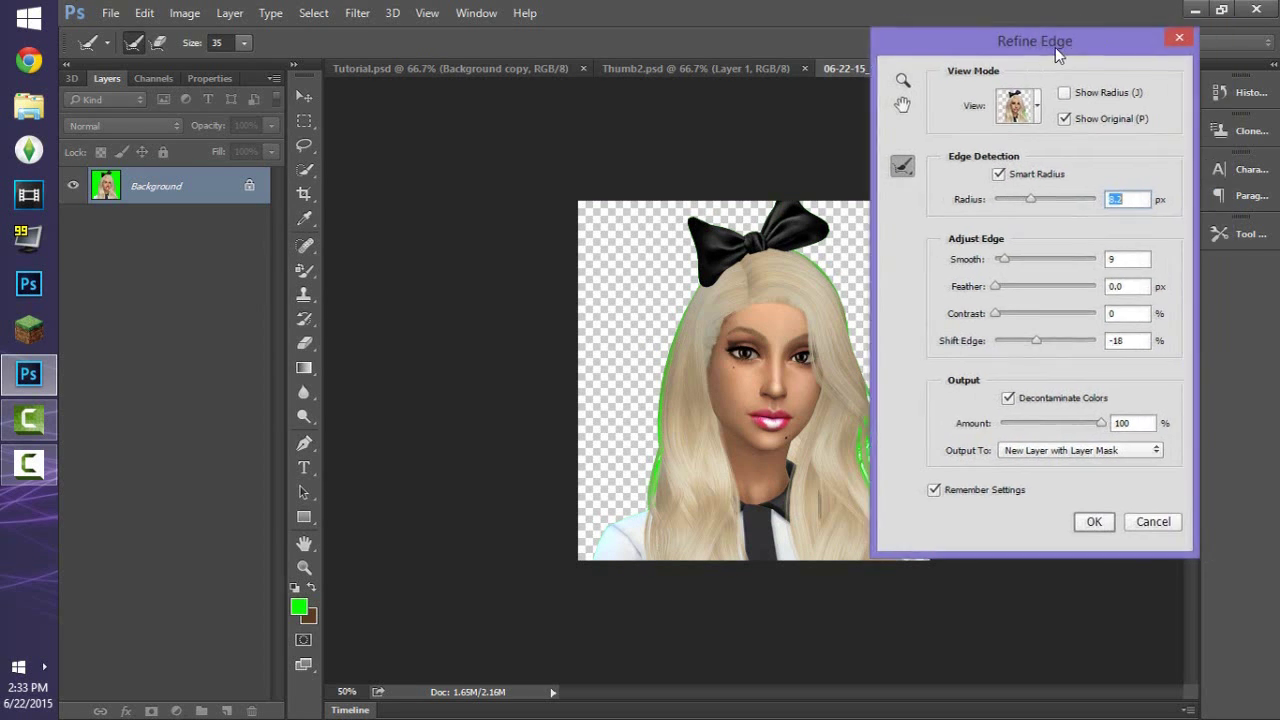
left_click(1125, 430)
left_click(1073, 452)
left_click(1073, 456)
left_click(1050, 456)
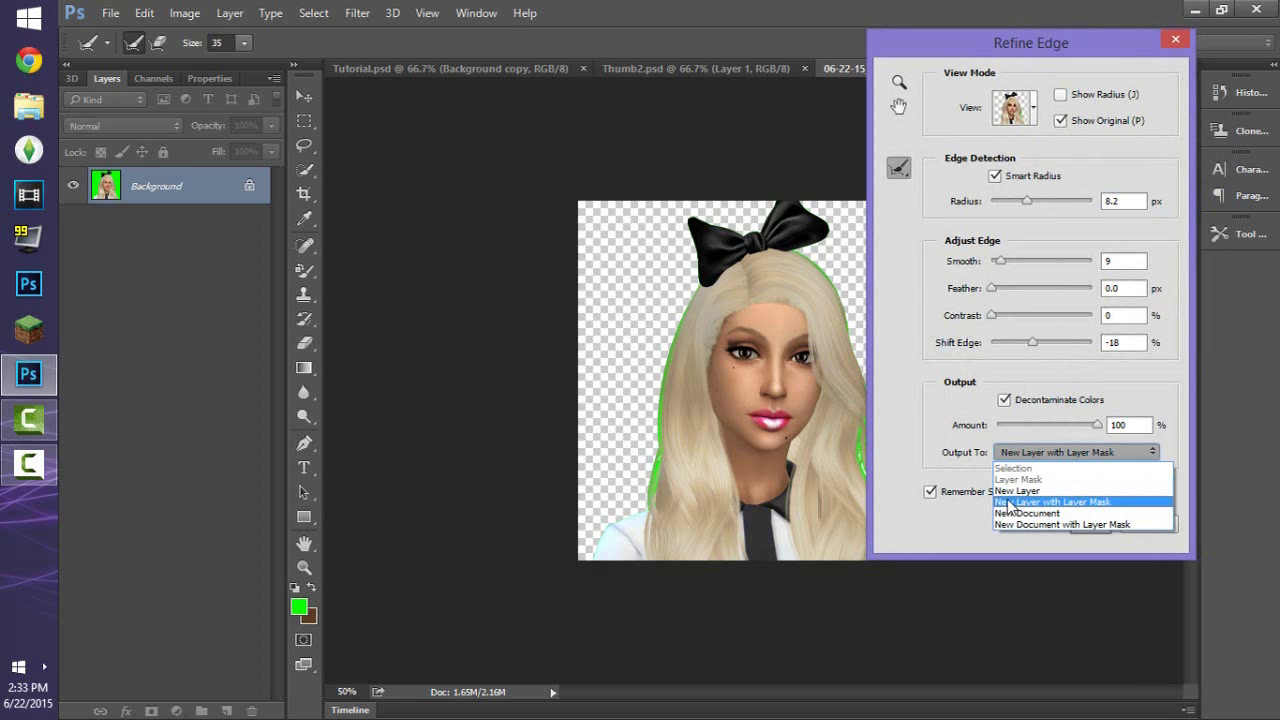
left_click(1060, 501)
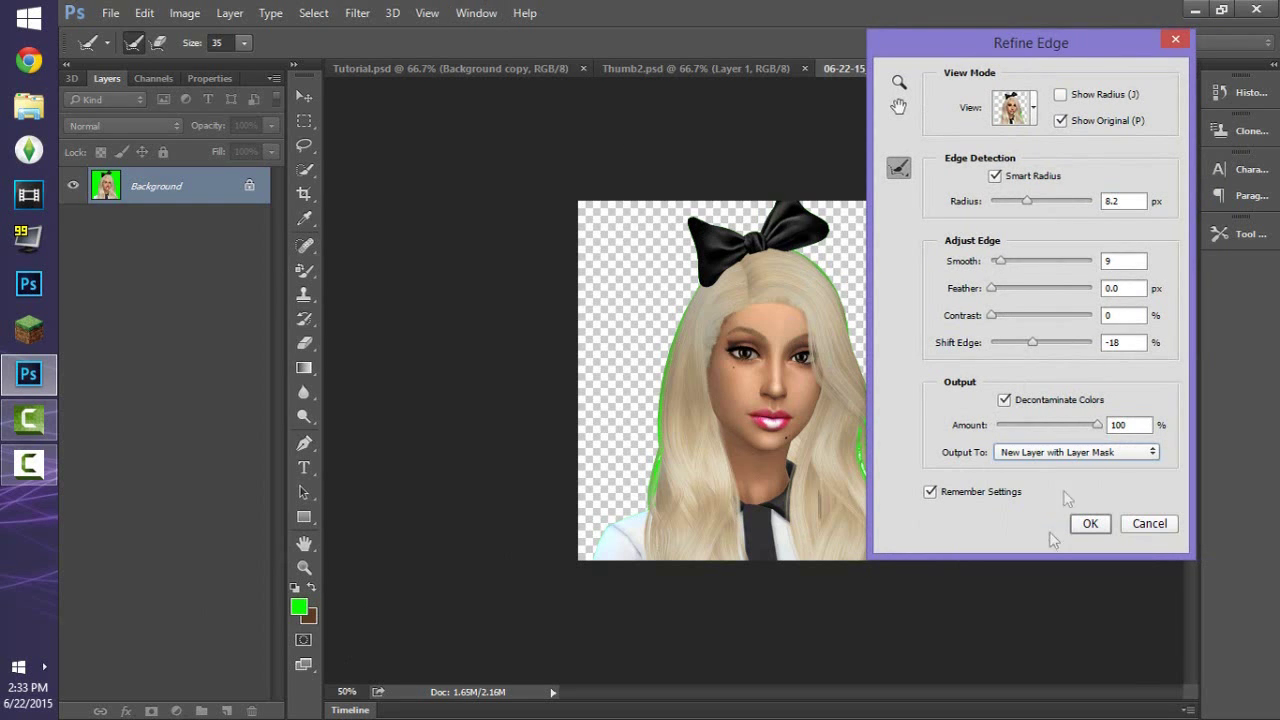
left_click(1090, 524)
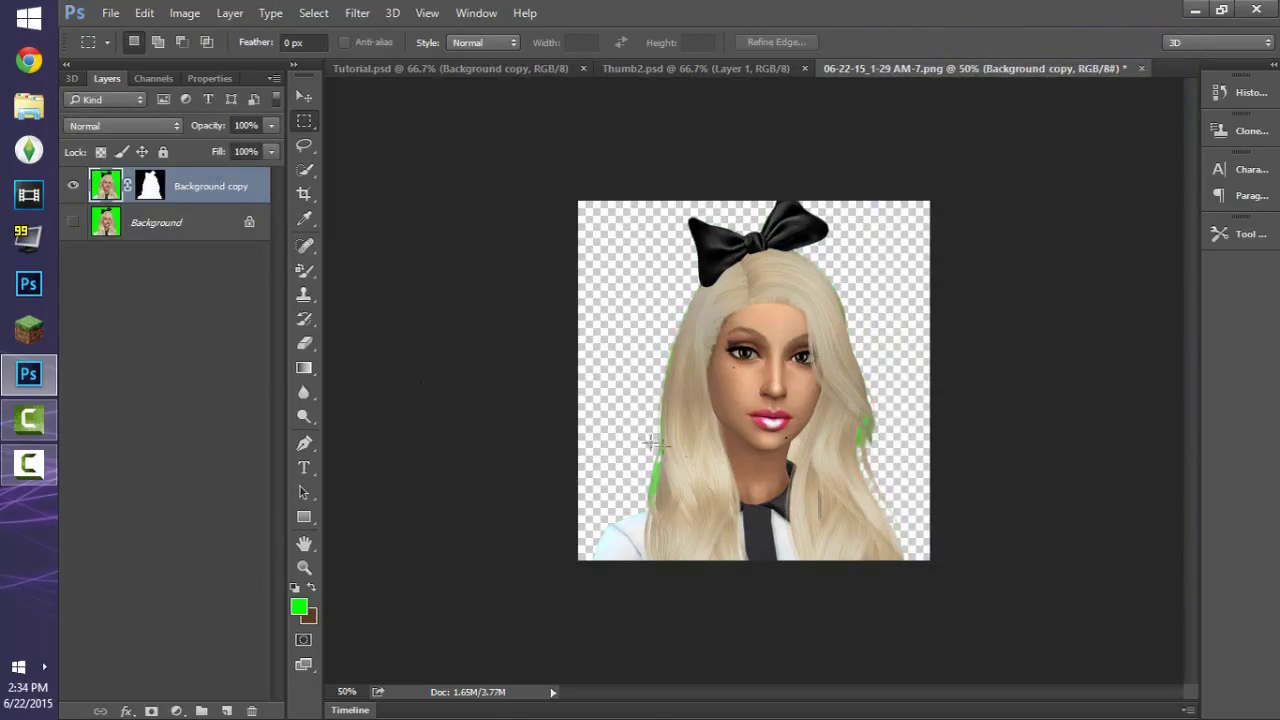
- Recolour the green fringe on the hair's right edge with the Color Replacement Tool
key("ctrl+plus")
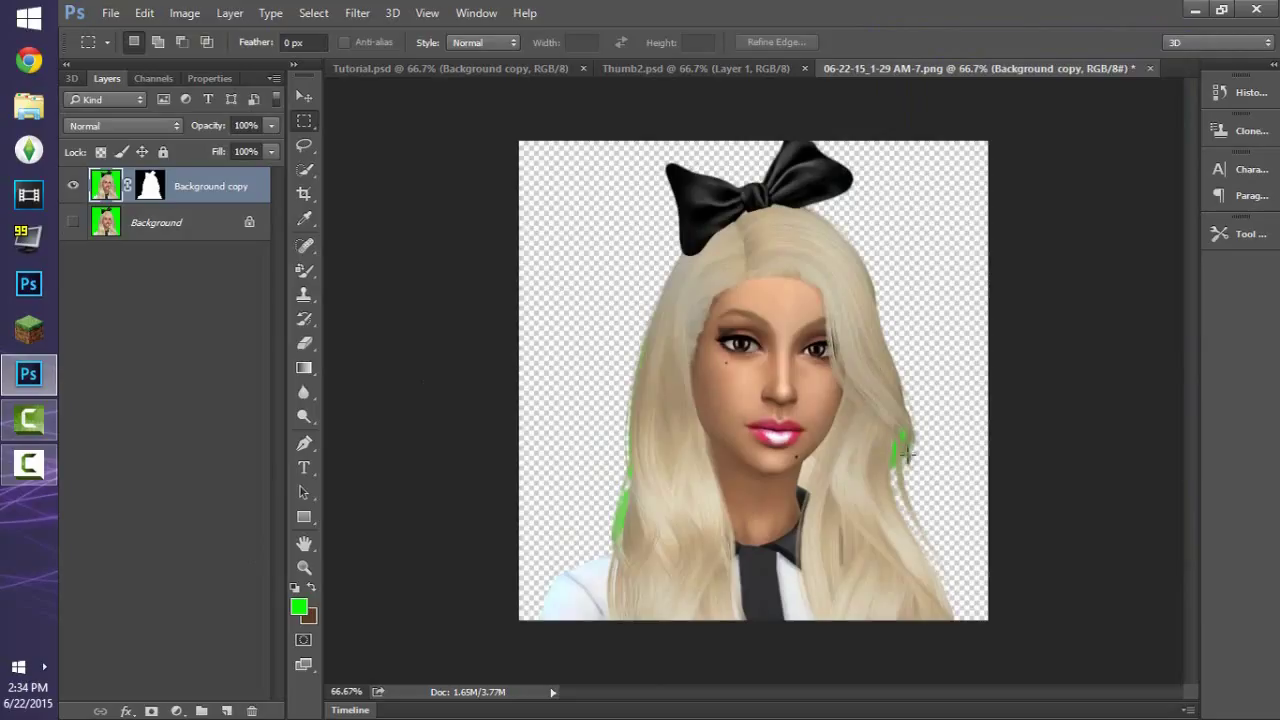
left_click(305, 343)
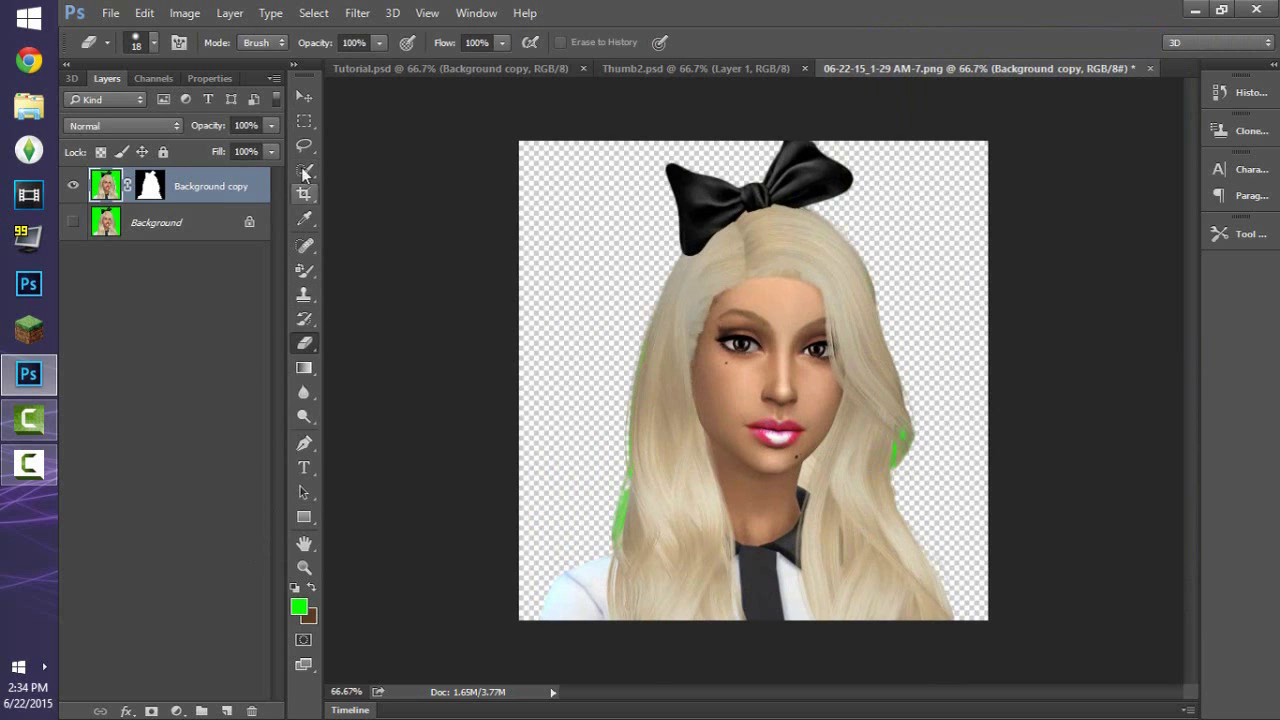
left_click(306, 221)
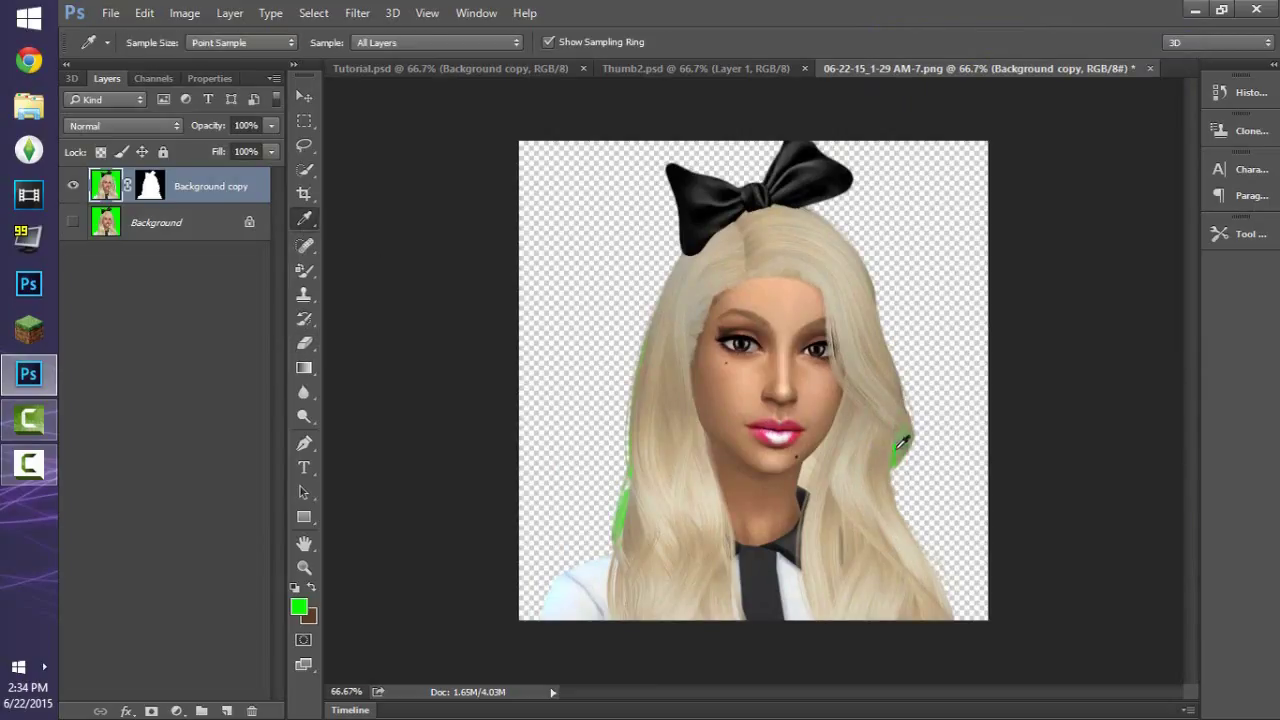
left_click(304, 297)
left_click(305, 272)
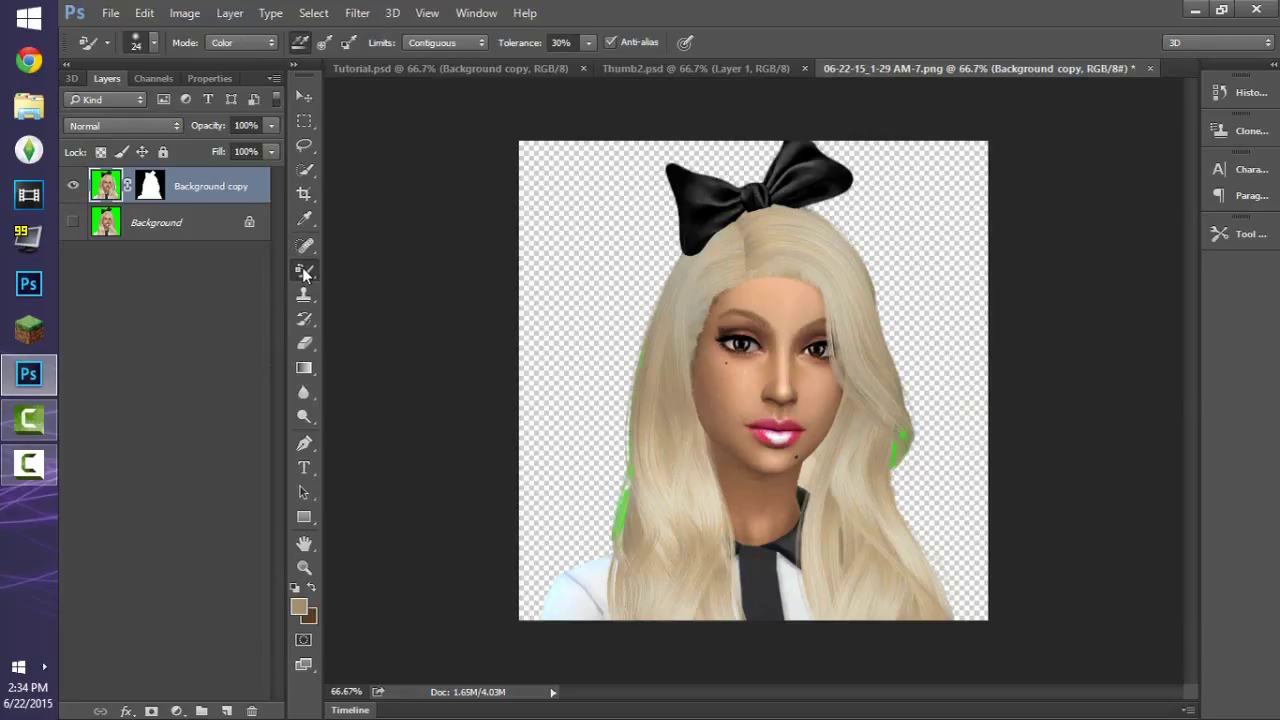
right_click(305, 274)
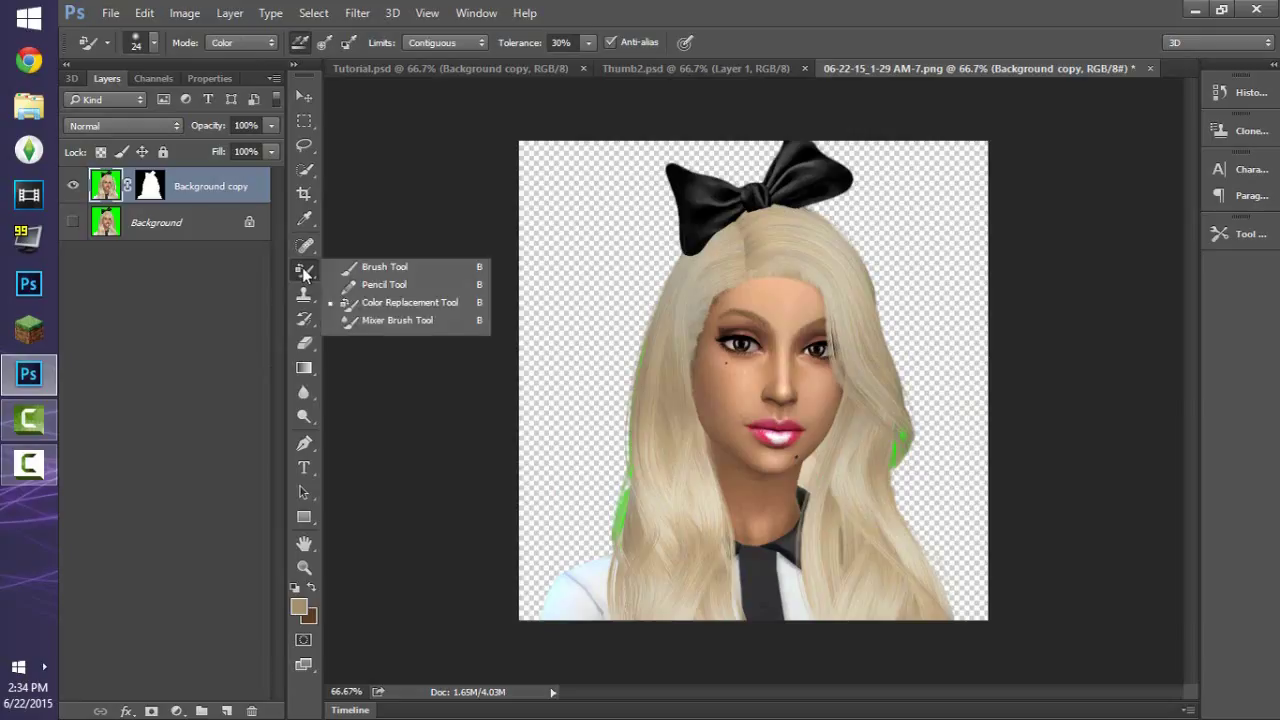
left_click(390, 310)
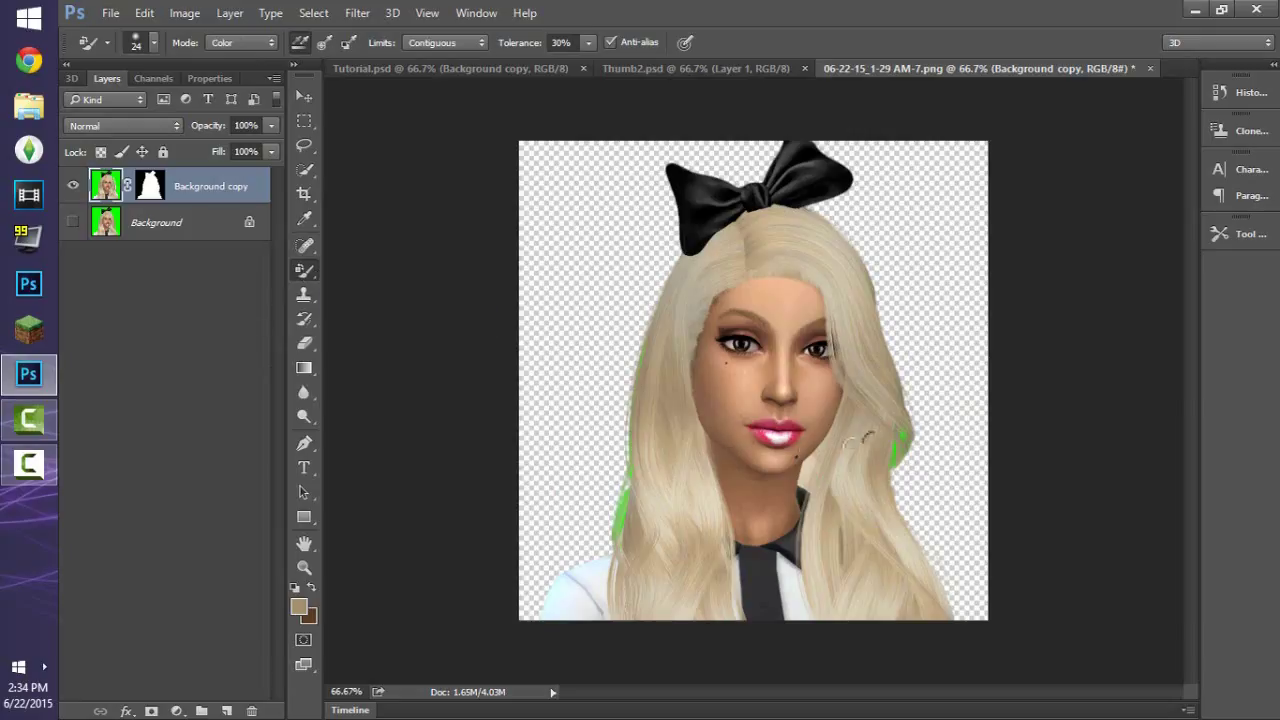
mouse_move(890, 458)
left_mouse_down()
mouse_move(886, 473)
mouse_move(908, 440)
mouse_move(894, 480)
left_mouse_up()
- Sample the blonde hair colour and paint it over the green fringe on the left hair edge
left_click(310, 217)
left_click(849, 275)
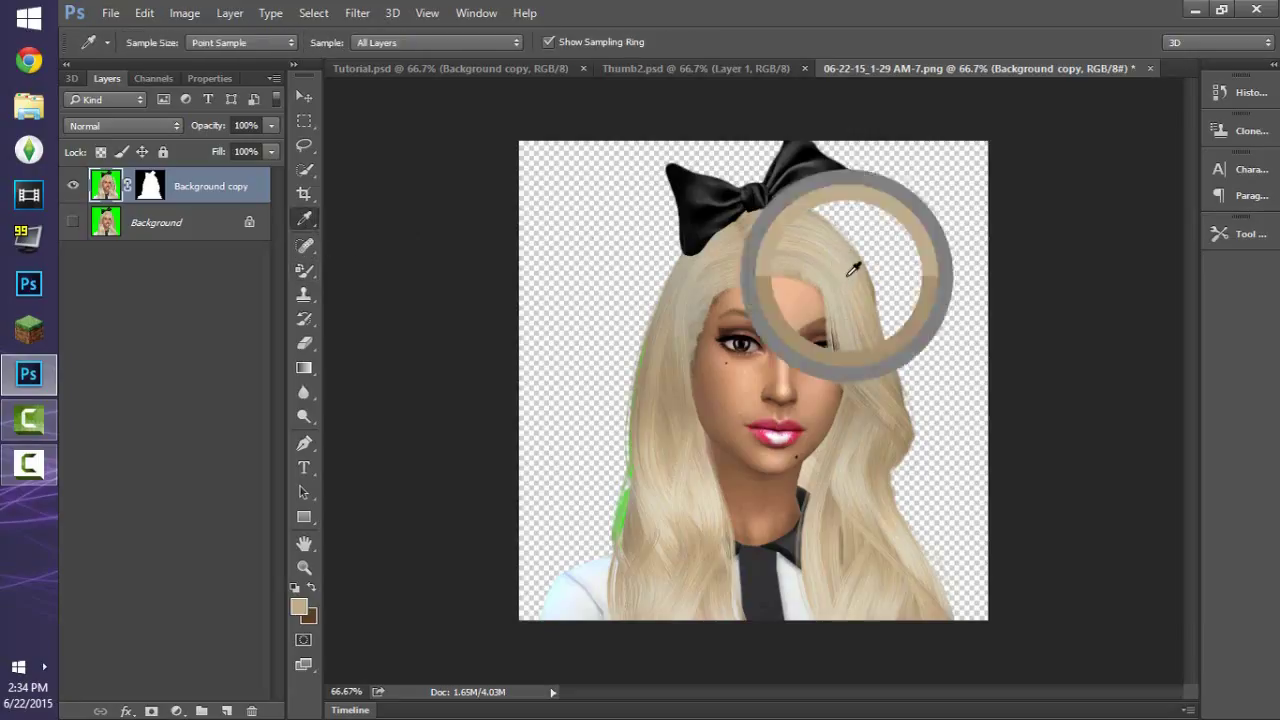
left_click(310, 279)
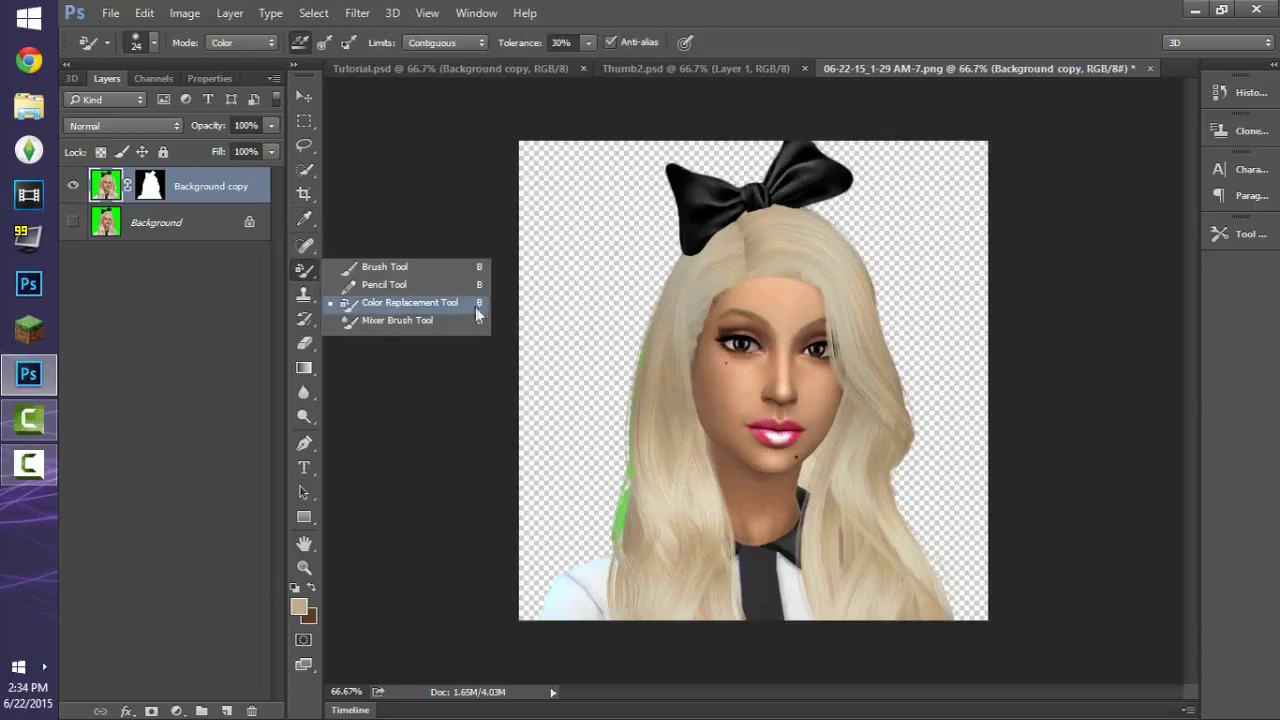
left_click(404, 301)
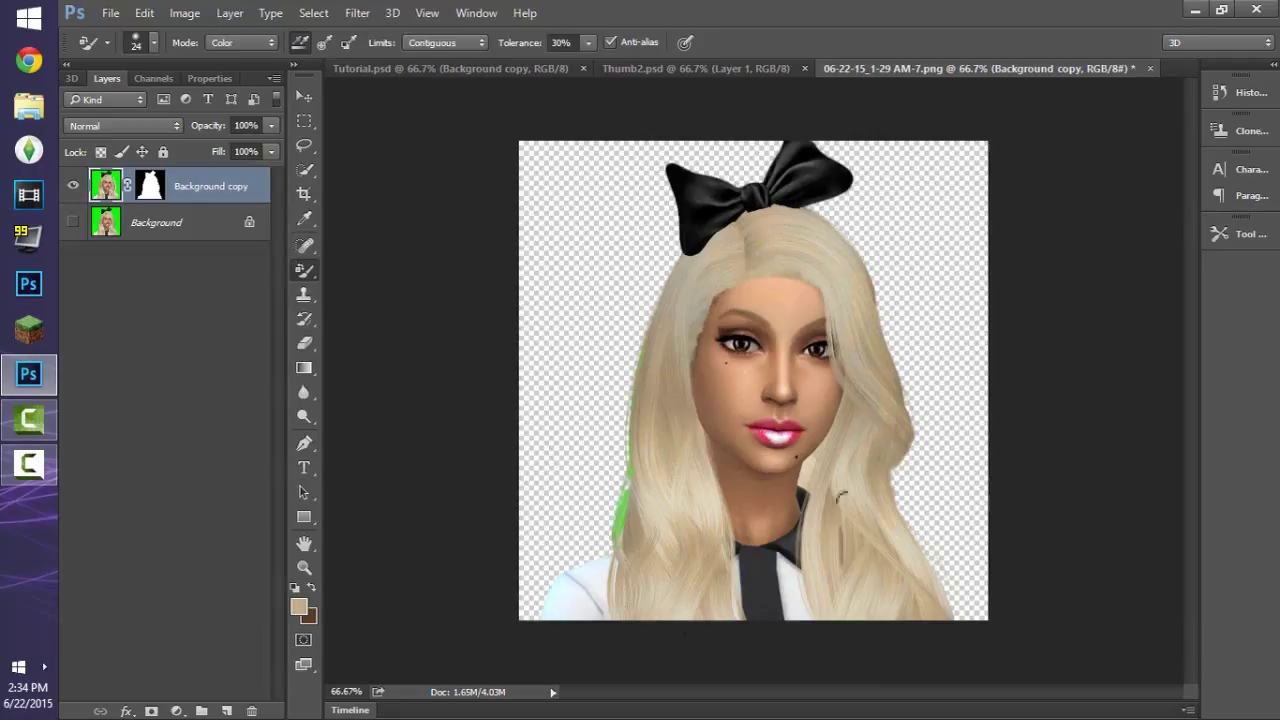
left_click(303, 344)
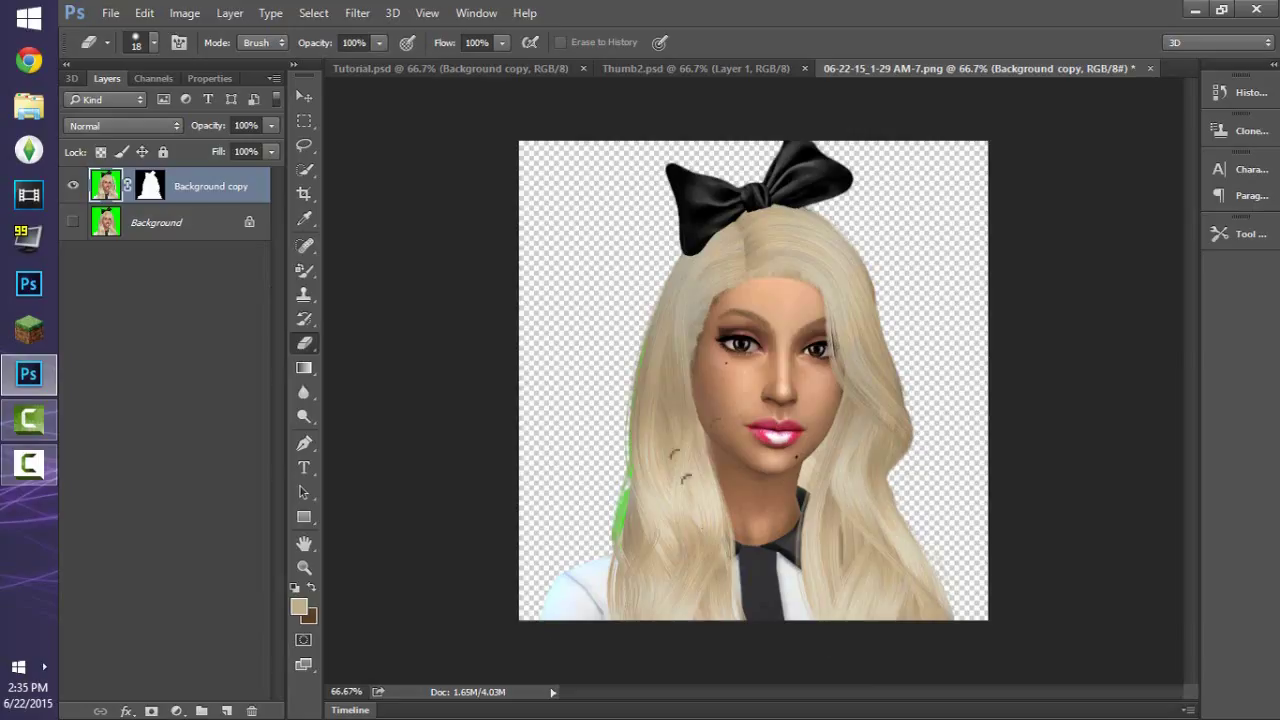
left_click(305, 271)
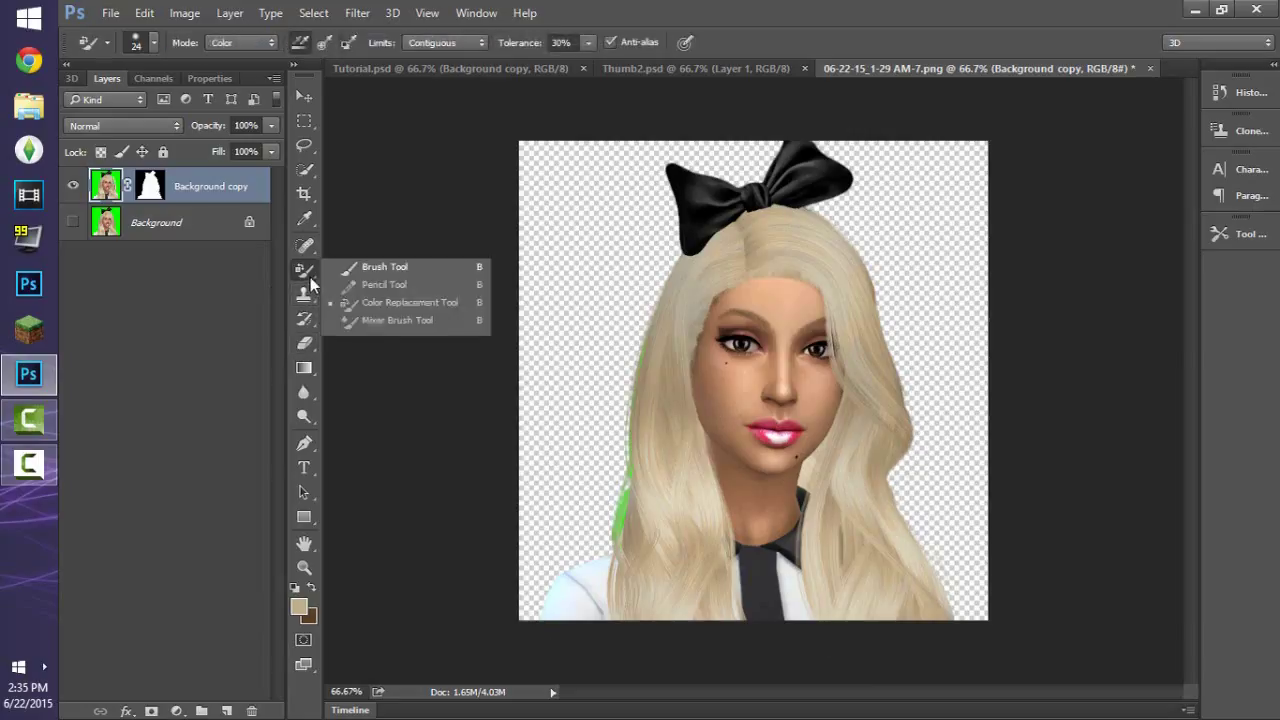
left_click(365, 304)
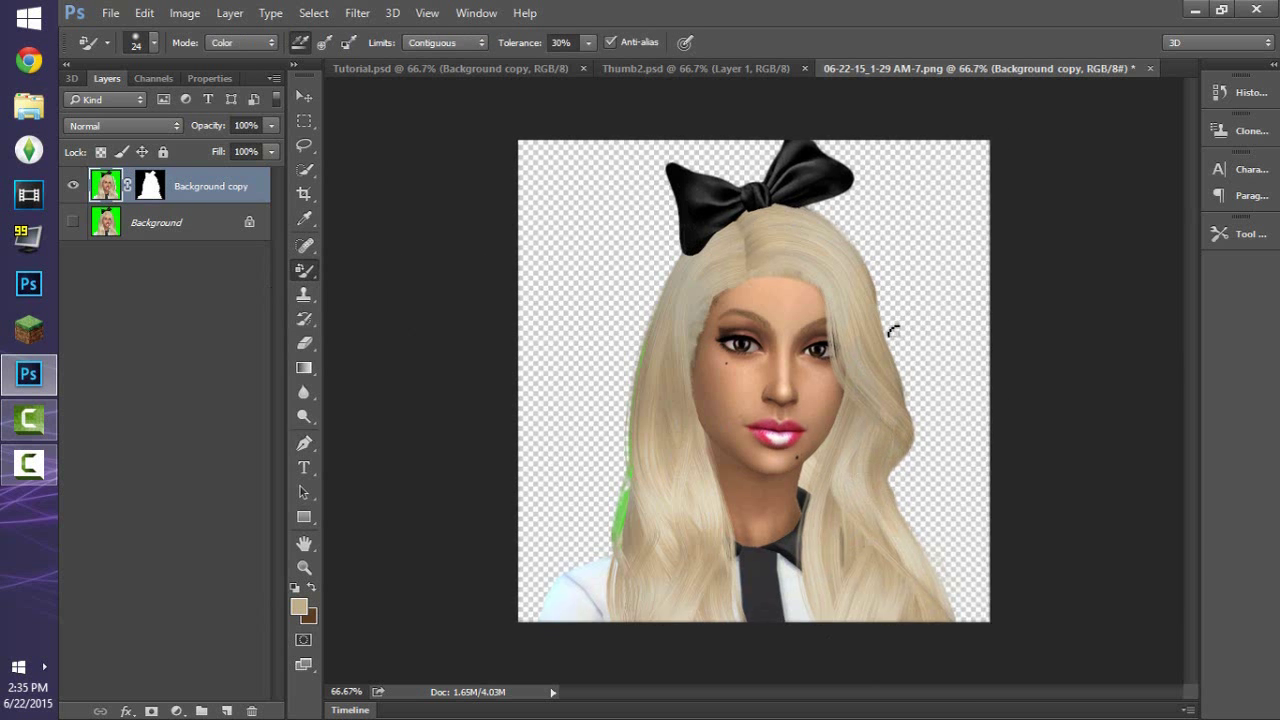
key("ctrl+plus")
key("ctrl+plus")
scroll(889, 320, "down", 1)
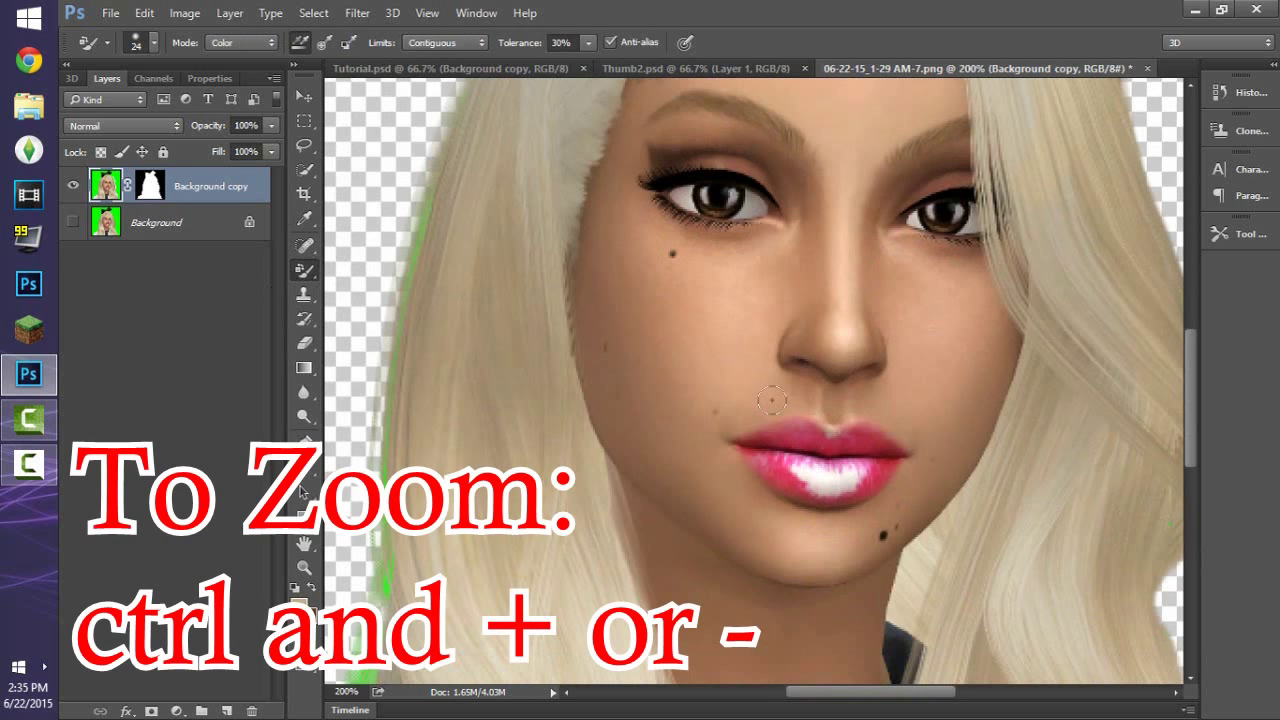
key("ctrl+minus")
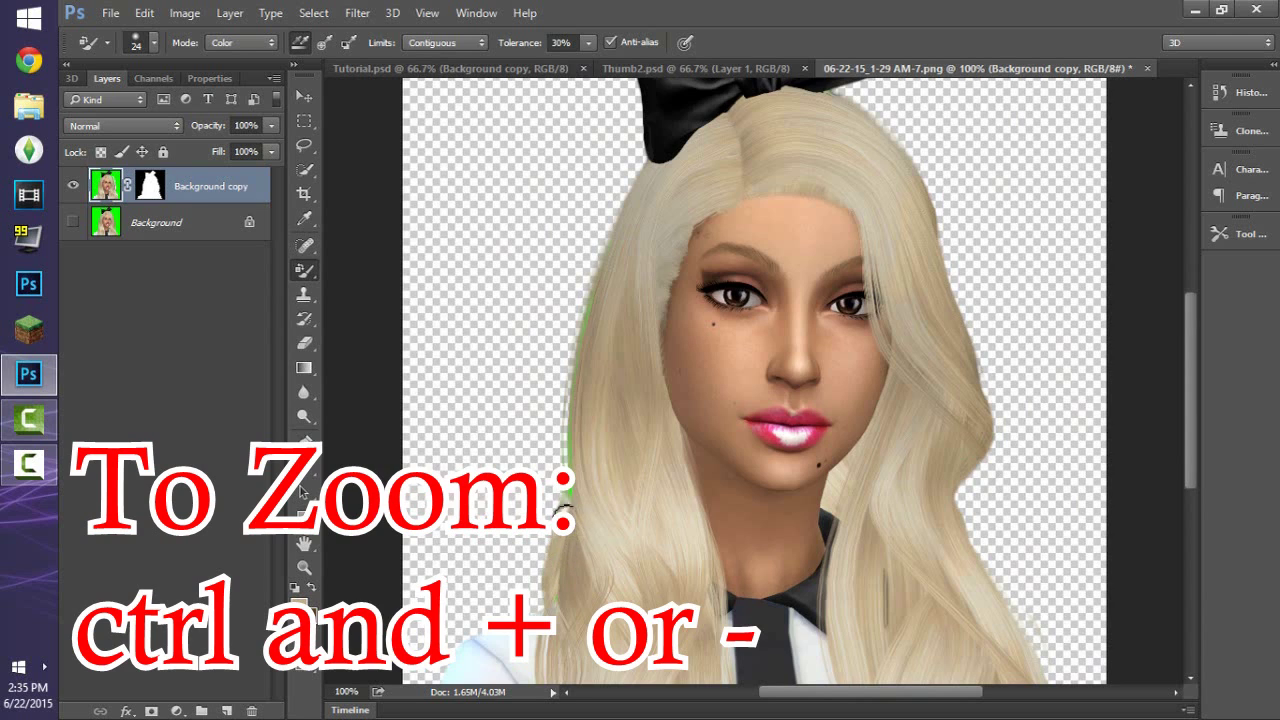
mouse_move(579, 455)
left_mouse_down()
mouse_move(571, 387)
mouse_move(600, 263)
mouse_move(573, 460)
left_mouse_up()
- Erase the leftover green fringe along the left and lower-left hair edges
left_click(304, 343)
mouse_move(544, 493)
left_mouse_down()
mouse_move(557, 500)
mouse_move(580, 254)
left_mouse_up()
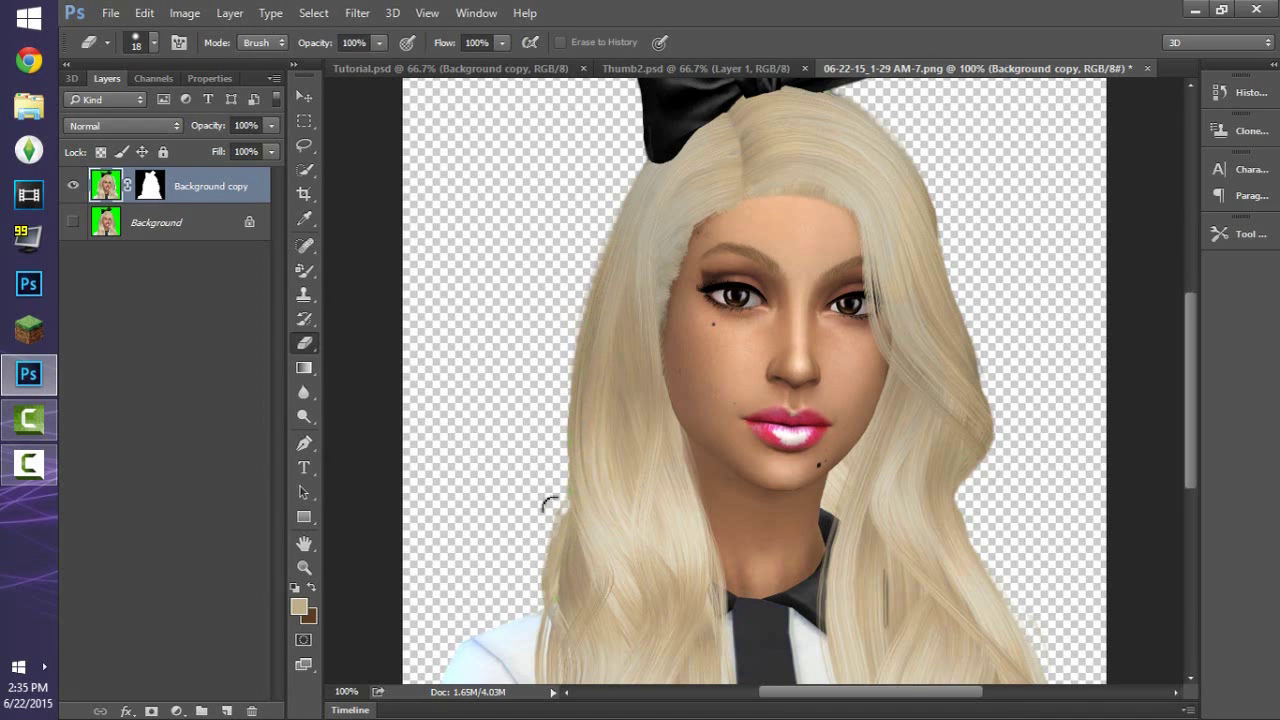
mouse_move(553, 512)
left_mouse_down()
mouse_move(538, 572)
mouse_move(558, 513)
mouse_move(554, 463)
left_mouse_up()
mouse_move(551, 550)
left_mouse_down()
mouse_move(537, 591)
mouse_move(560, 445)
left_mouse_up()
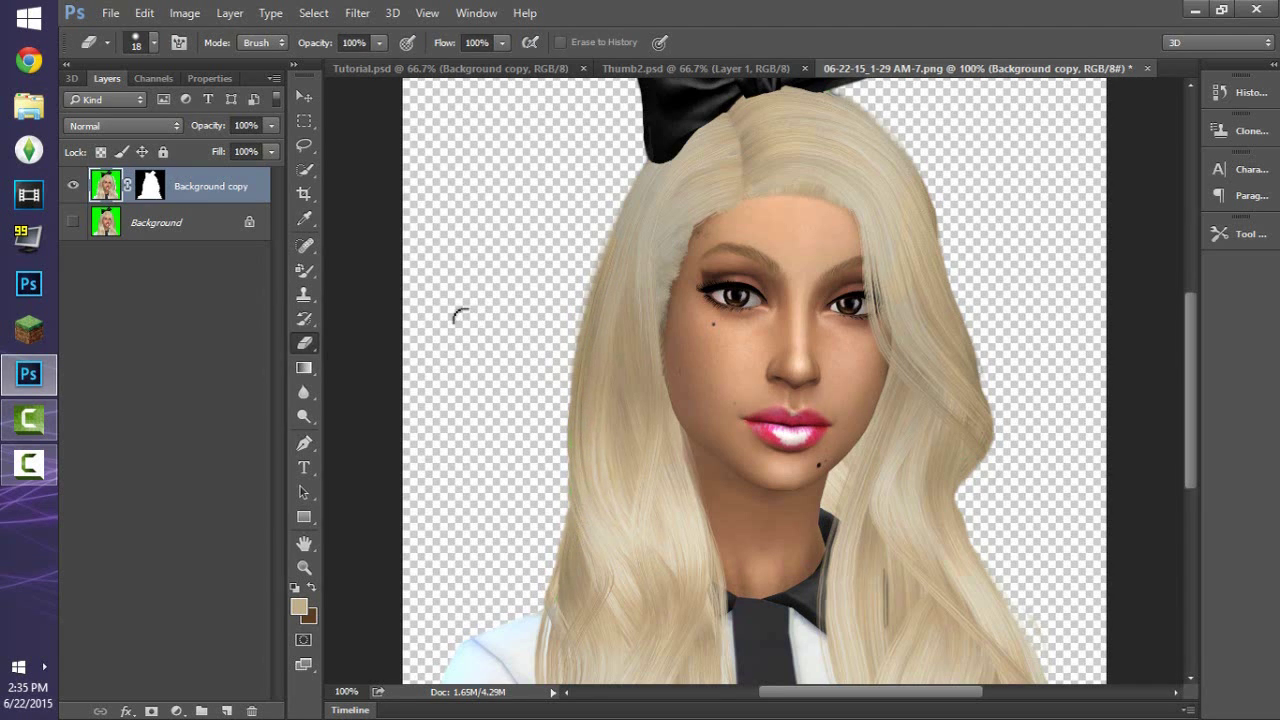
key("ctrl+minus")
key("ctrl+minus")
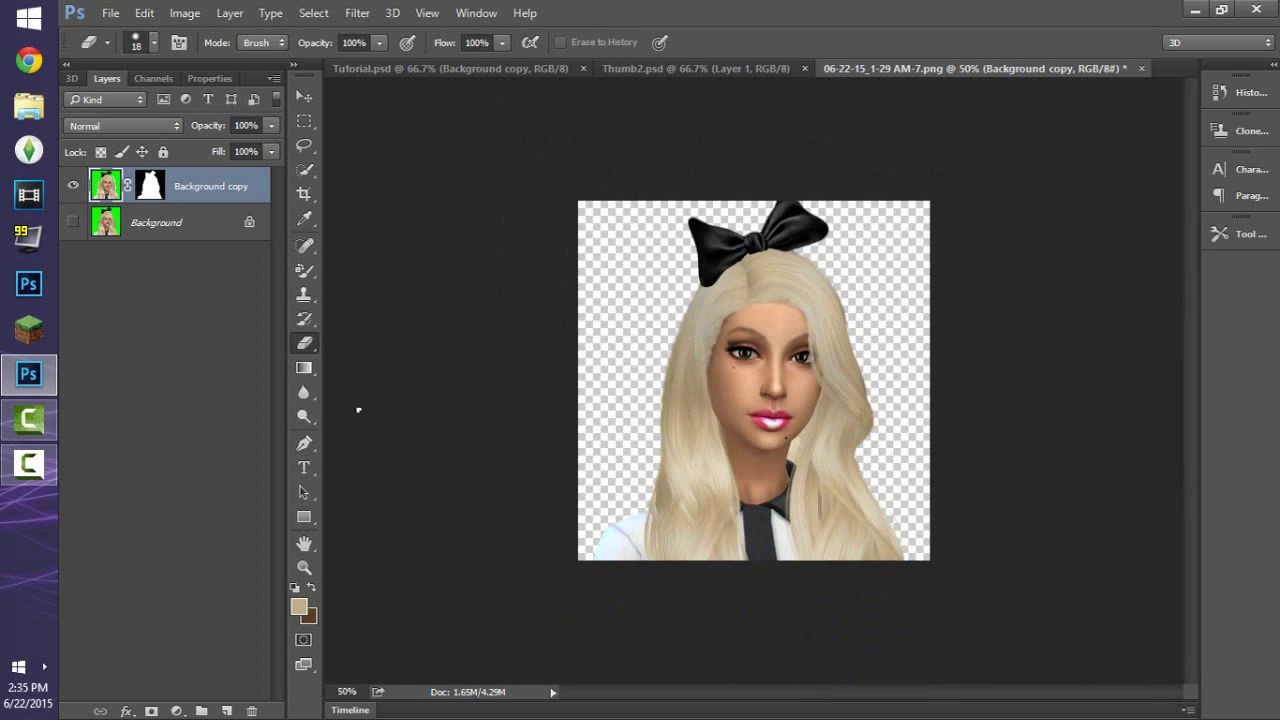
- Save the cut-out as Tut2.4.psd in the Desktop Tutorial\Tut22 folder
left_click(110, 13)
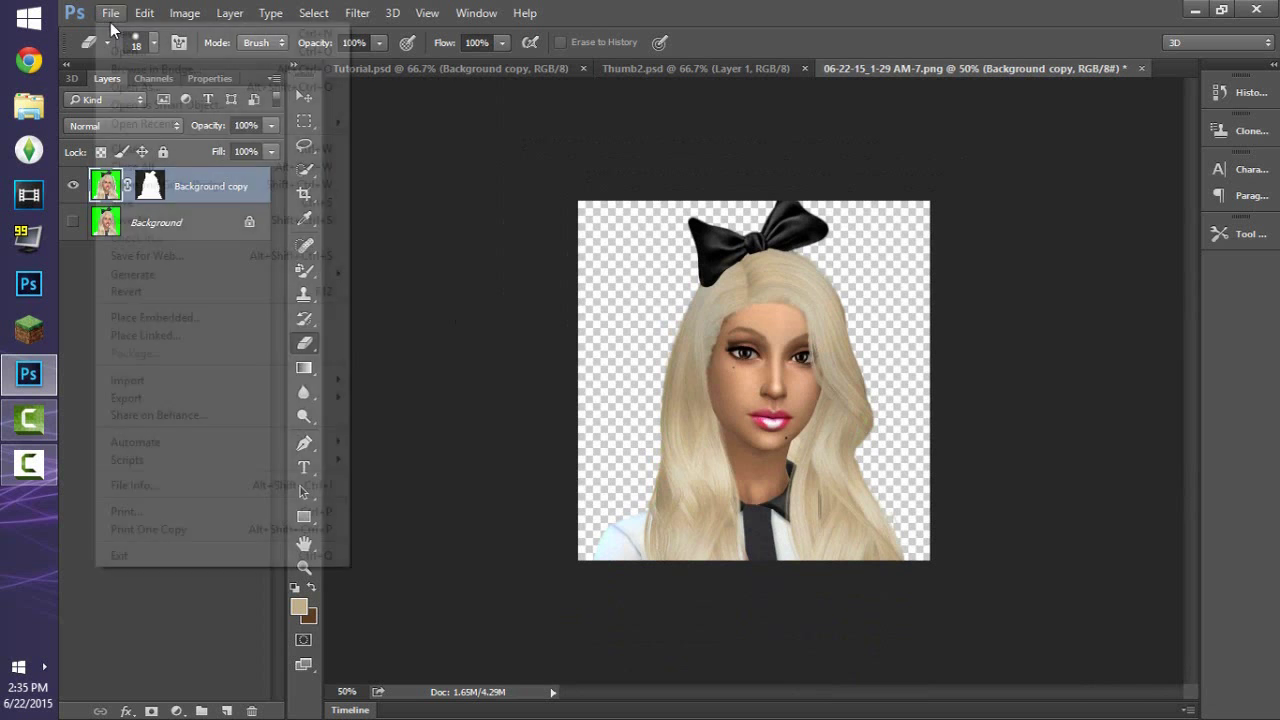
left_click(122, 220)
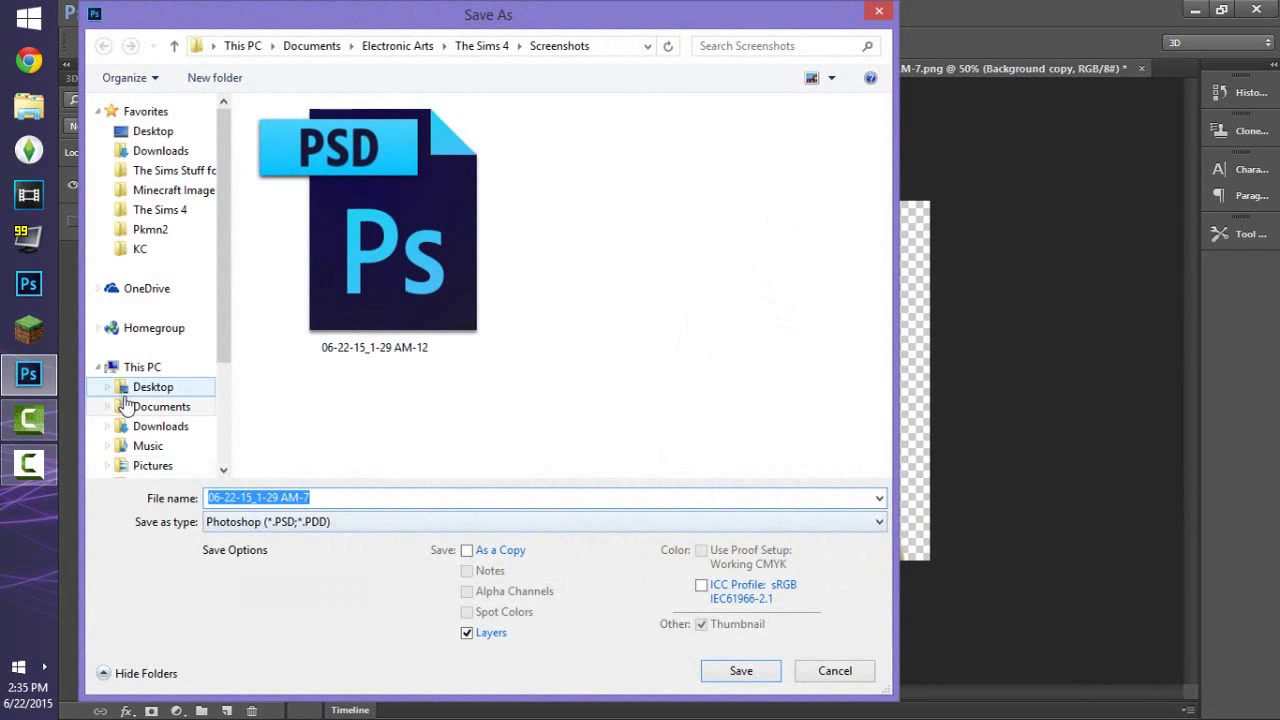
left_click(125, 390)
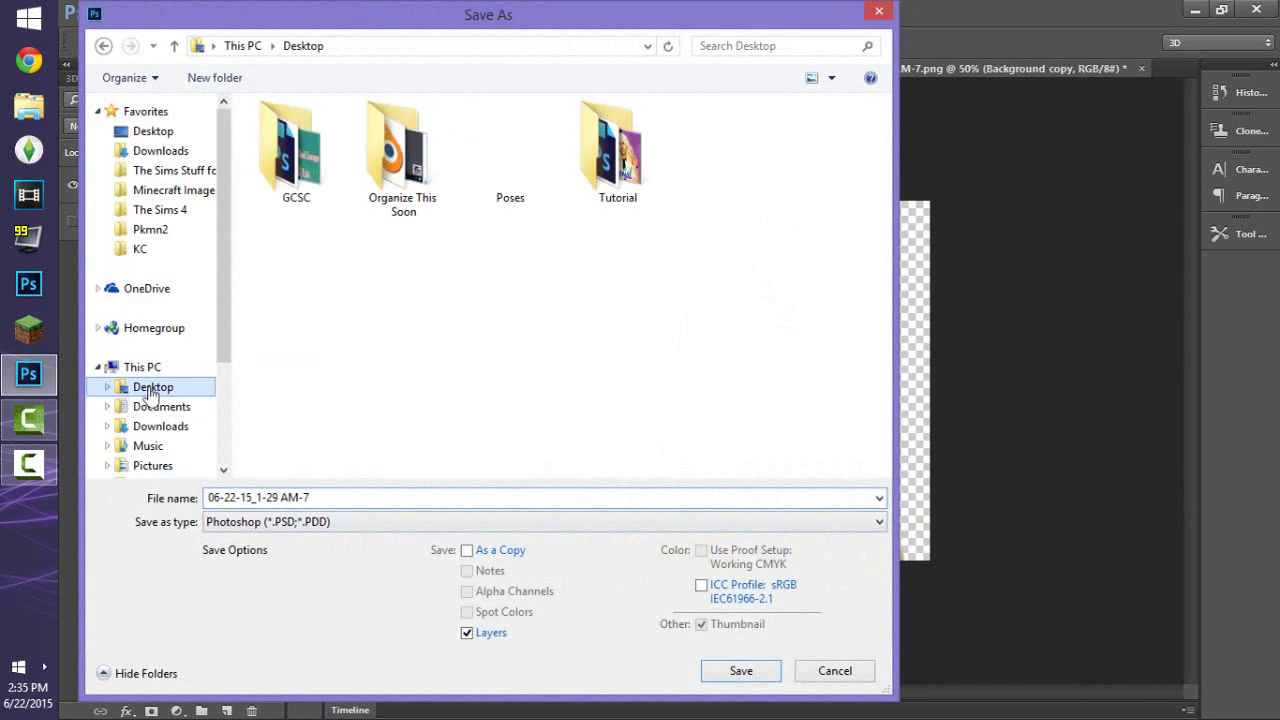
double_click(606, 143)
left_click(315, 138)
double_click(315, 138)
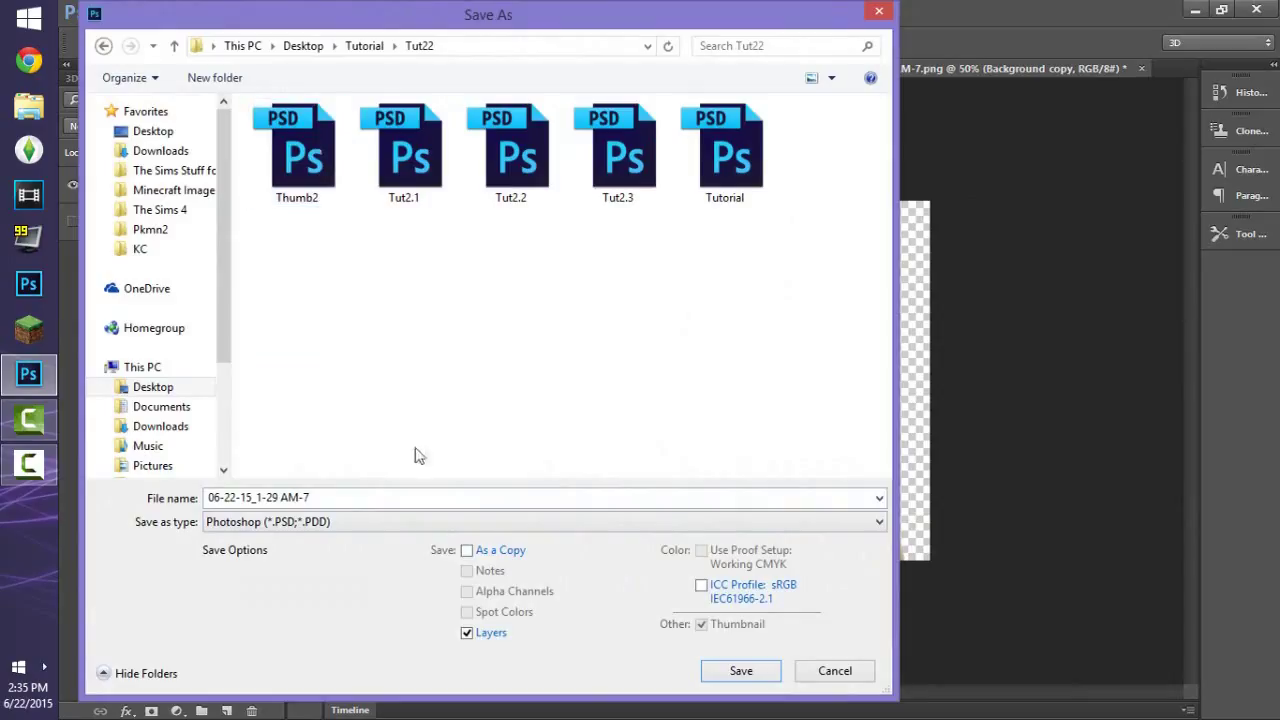
left_click(428, 497)
left_click(617, 150)
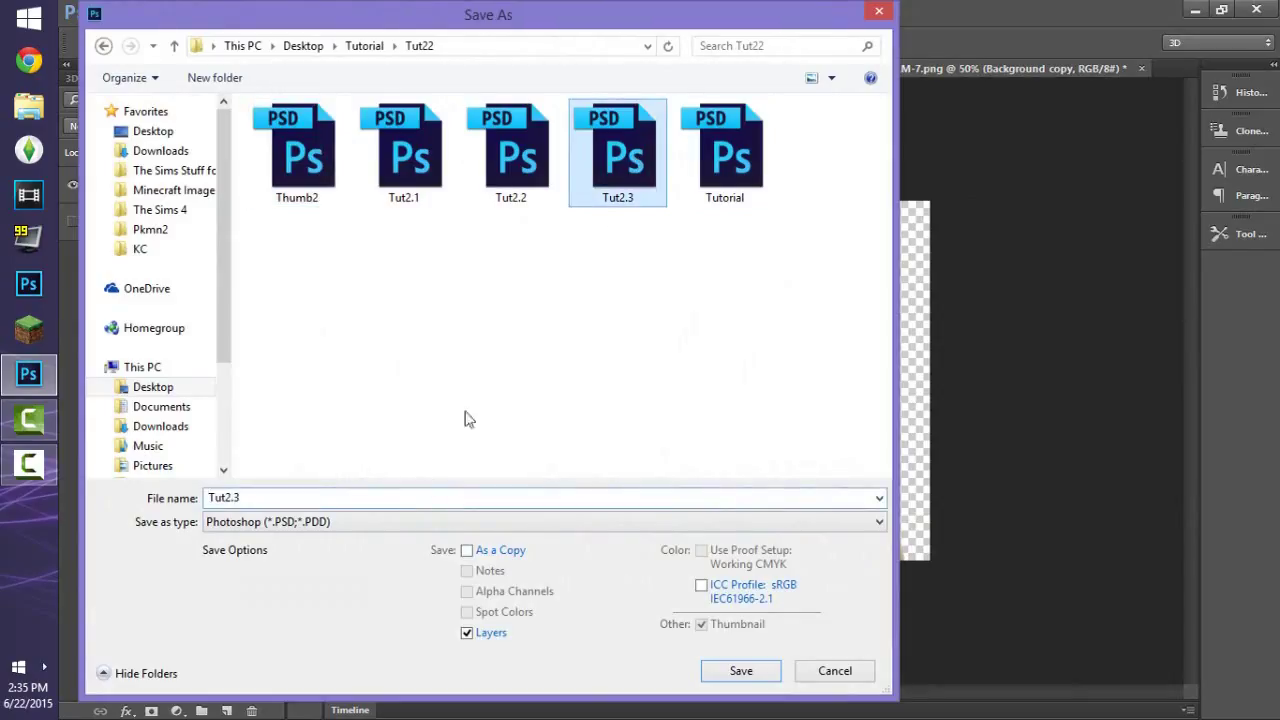
left_click(308, 494)
key("BackSpace")
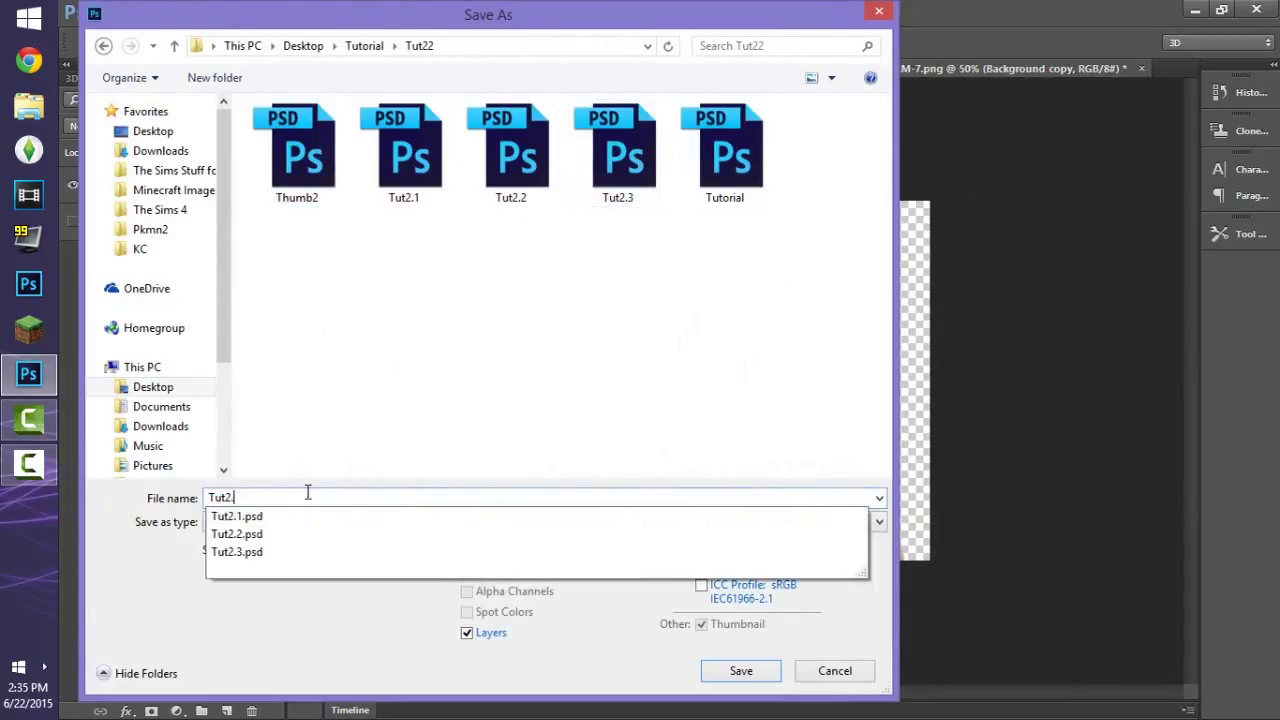
type("4")
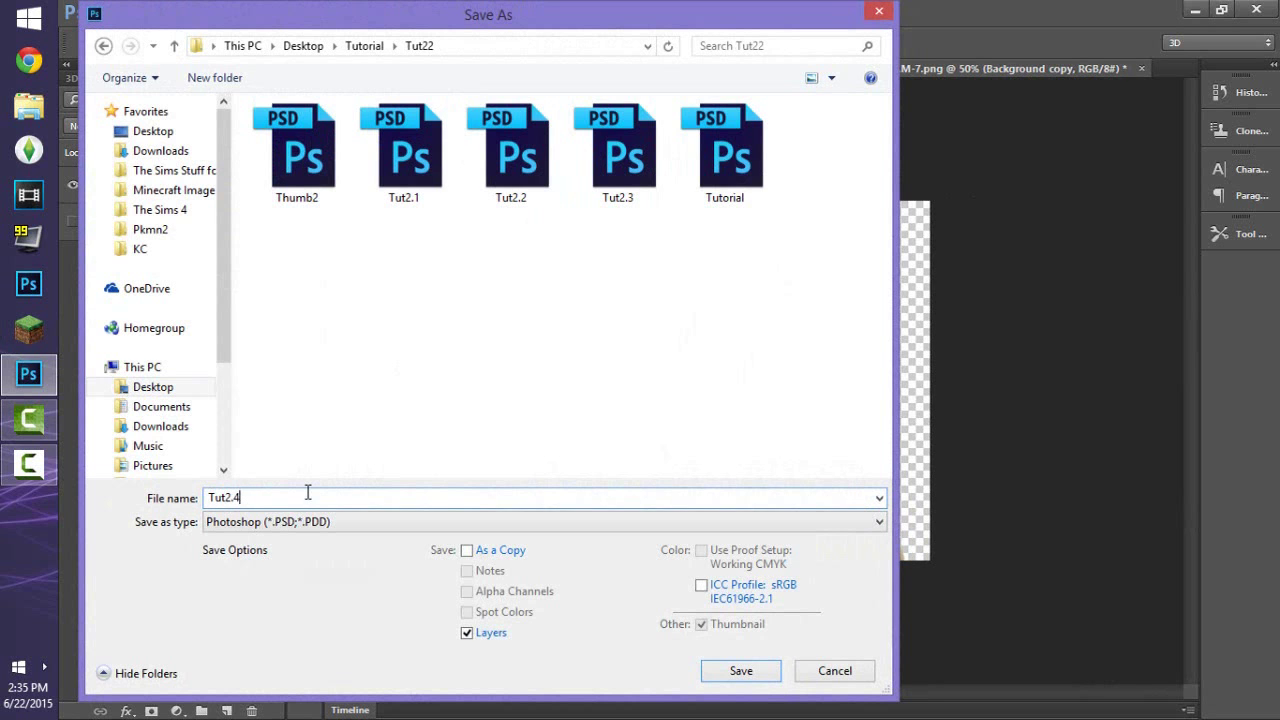
left_click(739, 671)
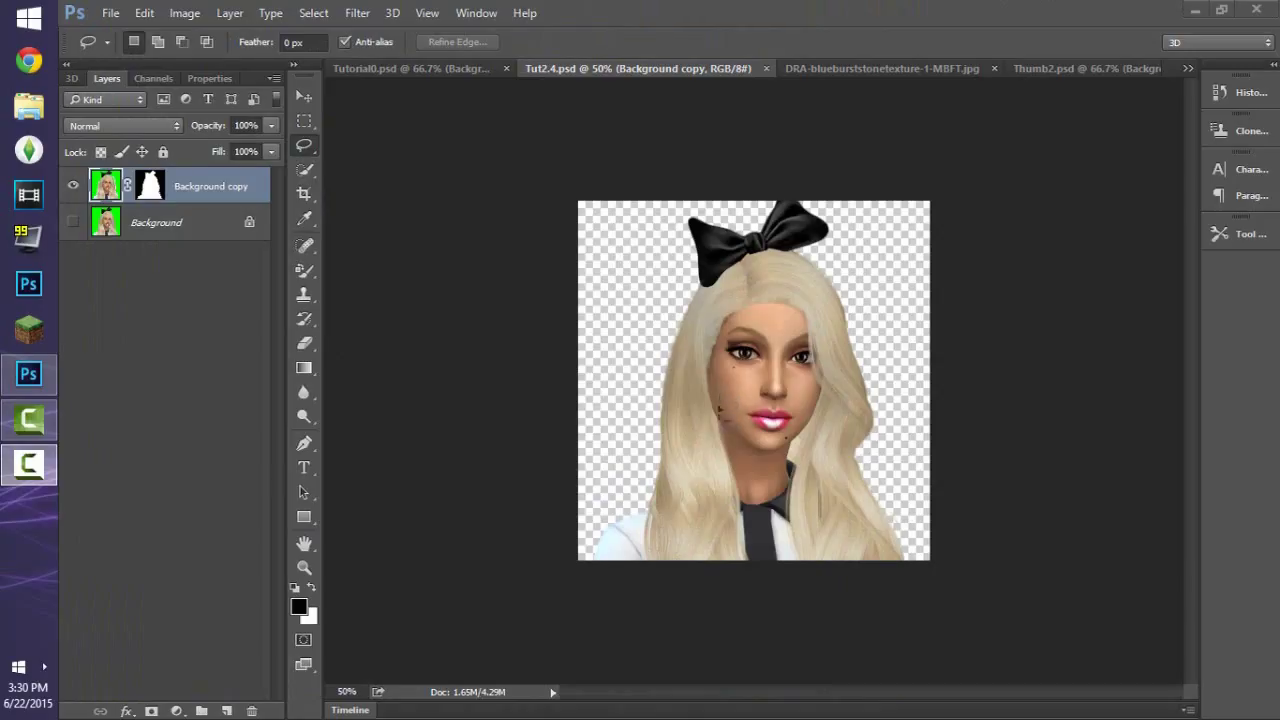
- Move the Sim layer into Tutorial0, centre it, and stack it above the second layer
left_click(299, 95)
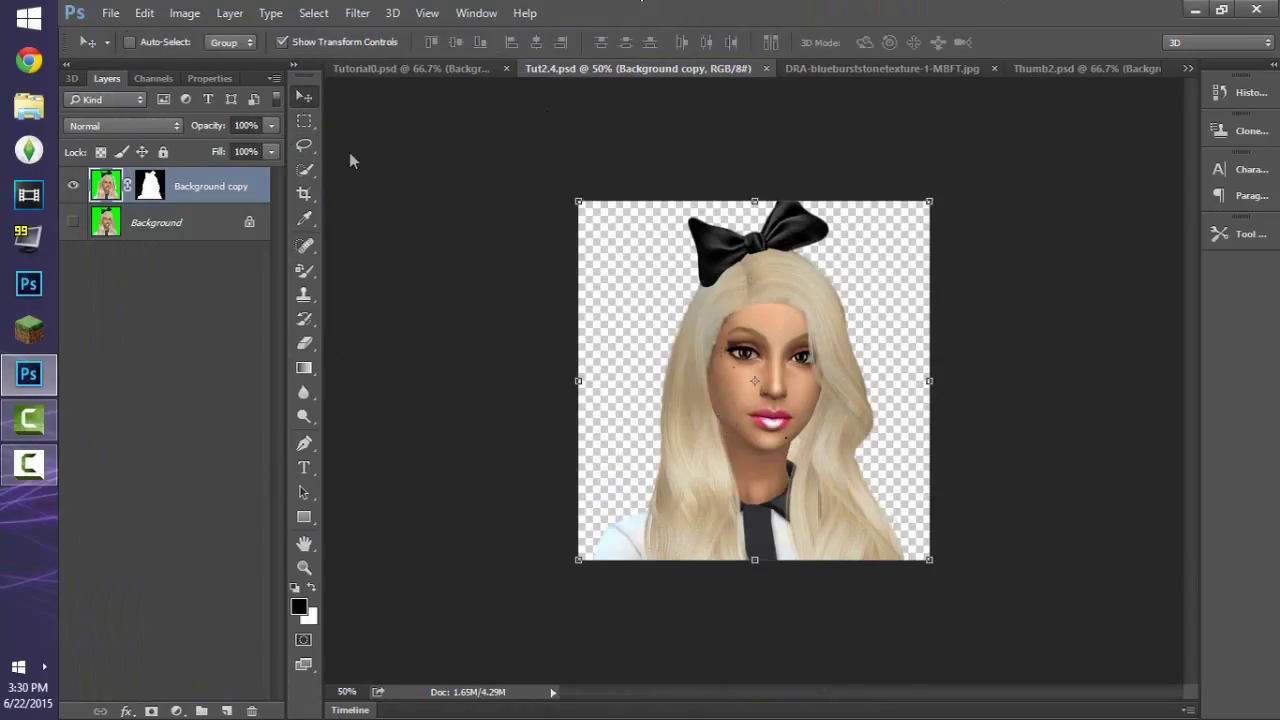
left_click_drag(855, 380, 745, 380)
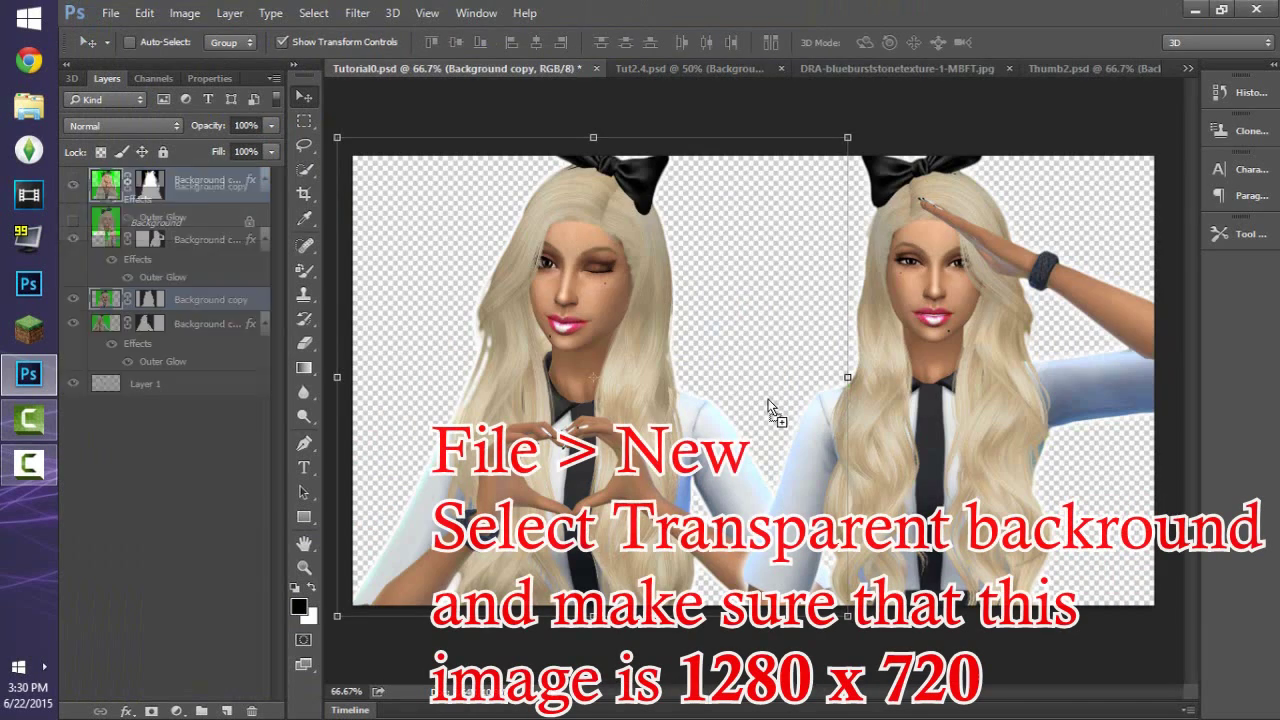
left_click_drag(768, 399, 727, 413)
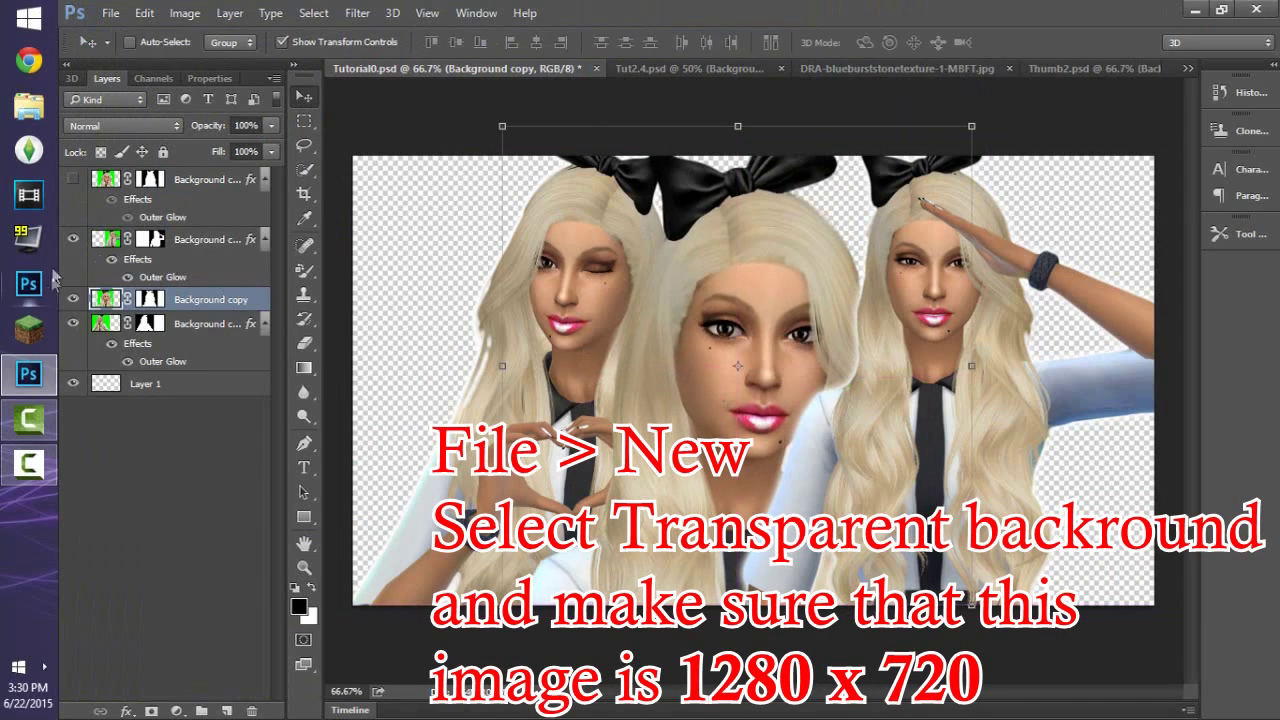
left_click_drag(195, 310, 185, 250)
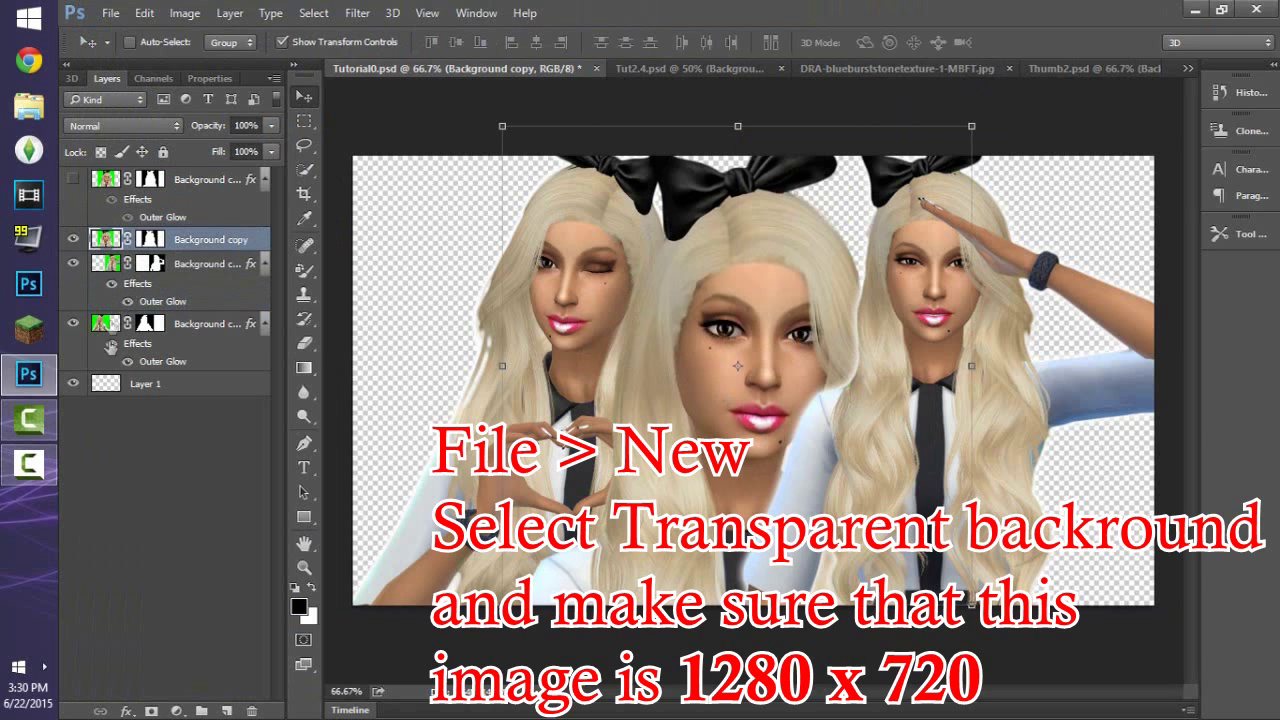
left_click_drag(726, 320, 755, 320)
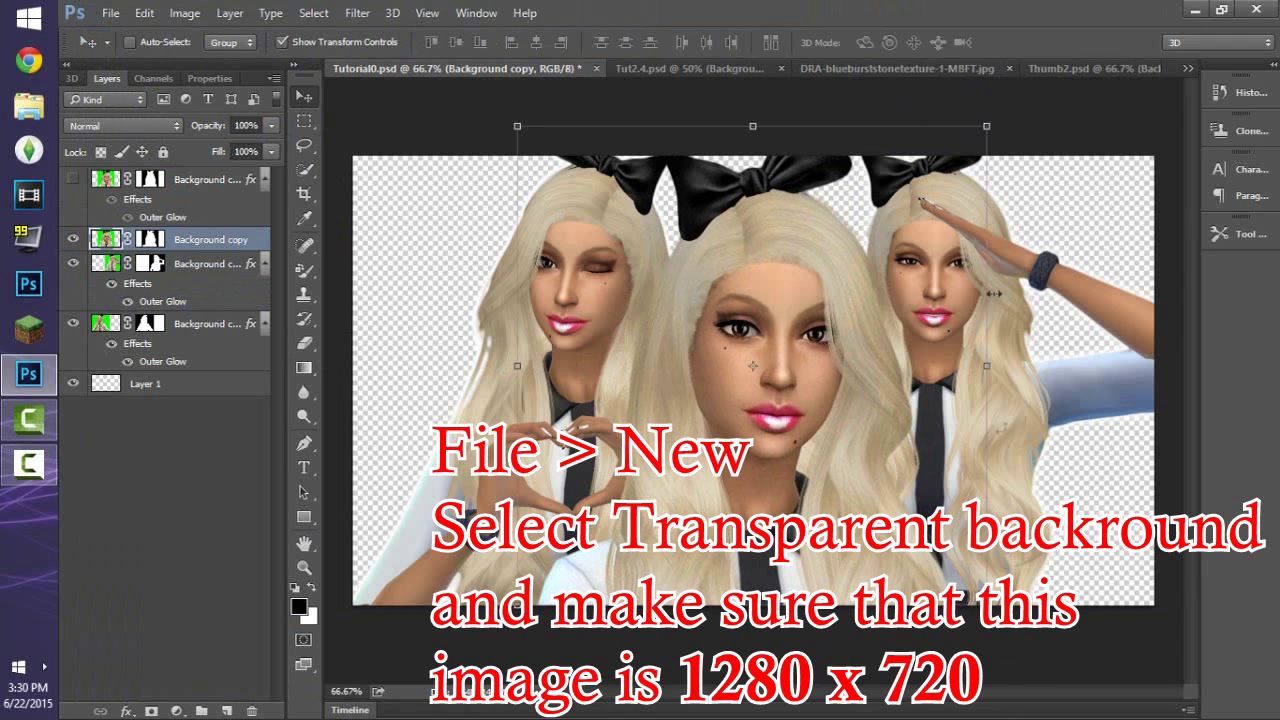
- Copy another Sim layer's outer glow style and paste it onto the centre Sim's layer
left_click(205, 263)
right_click(203, 263)
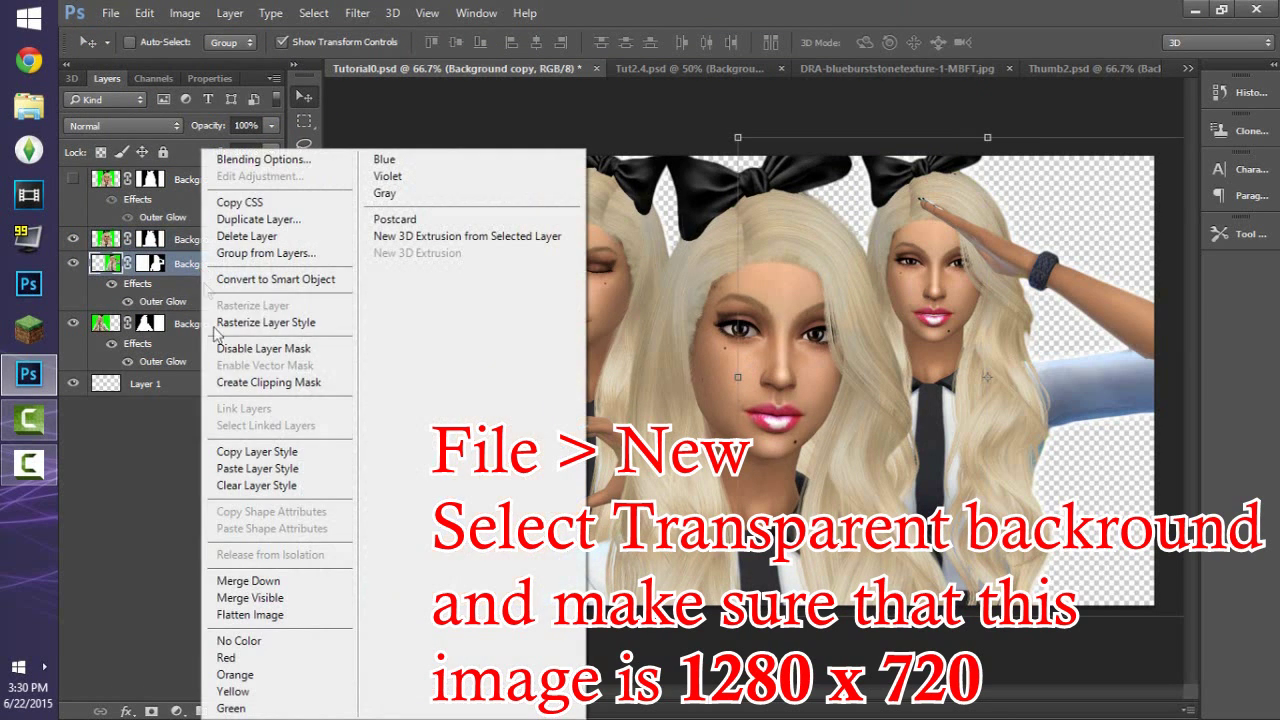
left_click(231, 457)
left_click(194, 240)
right_click(194, 240)
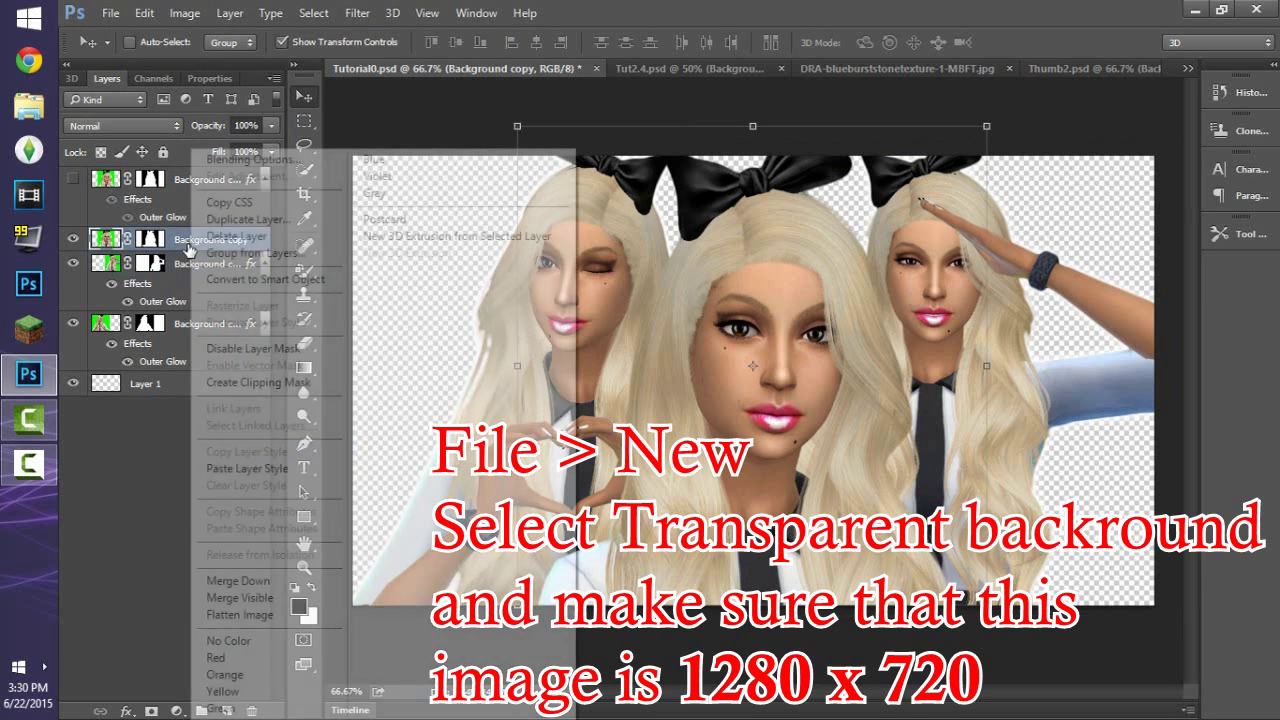
left_click(247, 468)
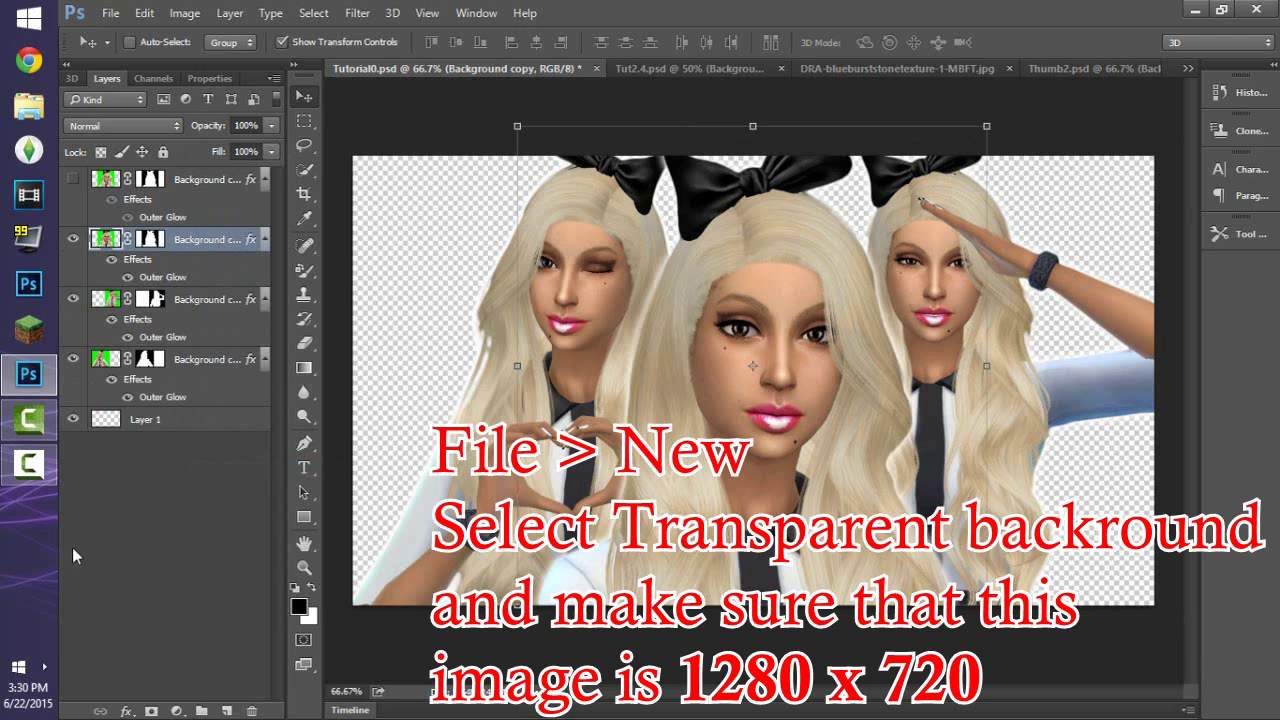
double_click(213, 259)
- Set the centre Sim's Outer Glow to white at 98% opacity, keeping the Softer technique
left_click_drag(1113, 192, 1085, 184)
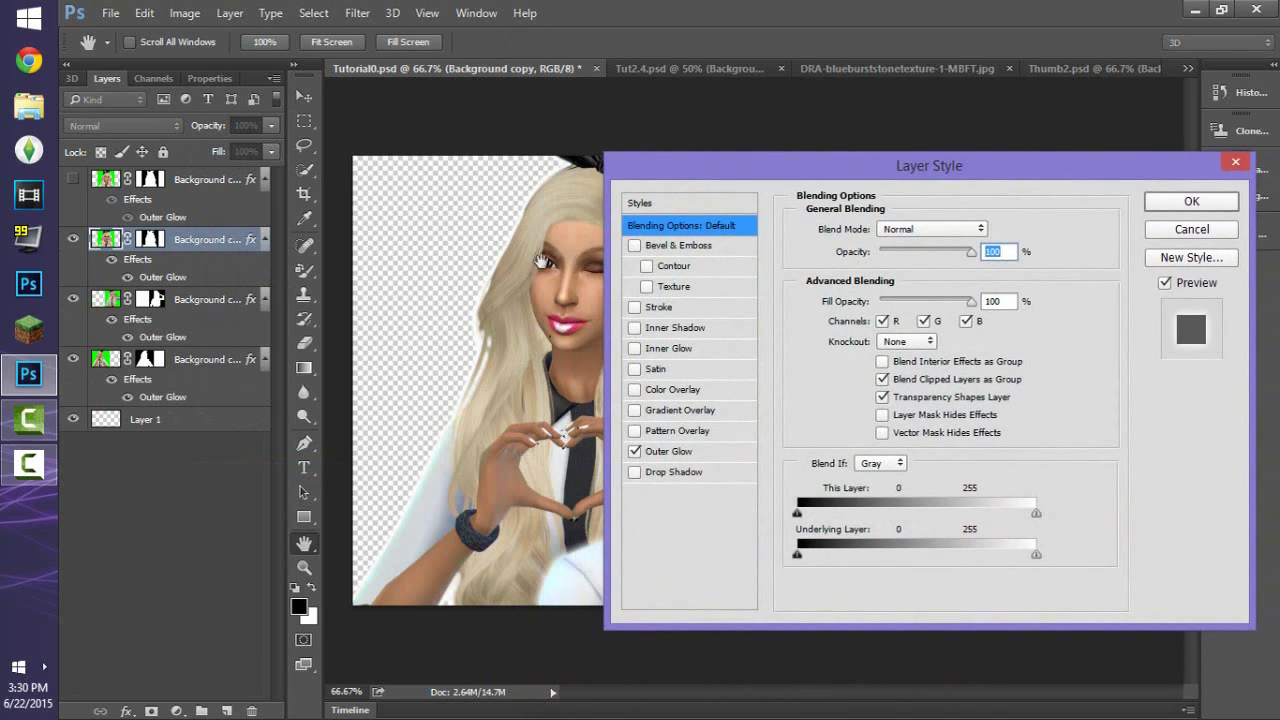
left_click(668, 451)
left_click_drag(943, 161, 1216, 90)
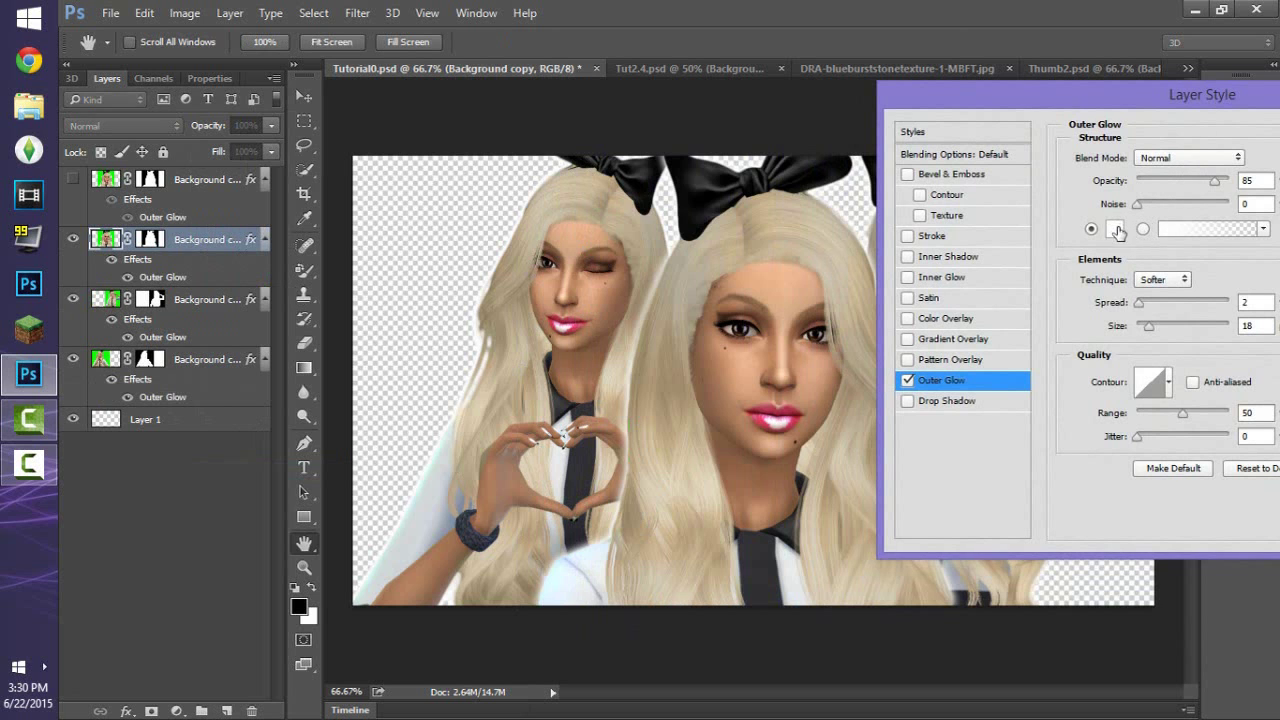
left_click(1116, 229)
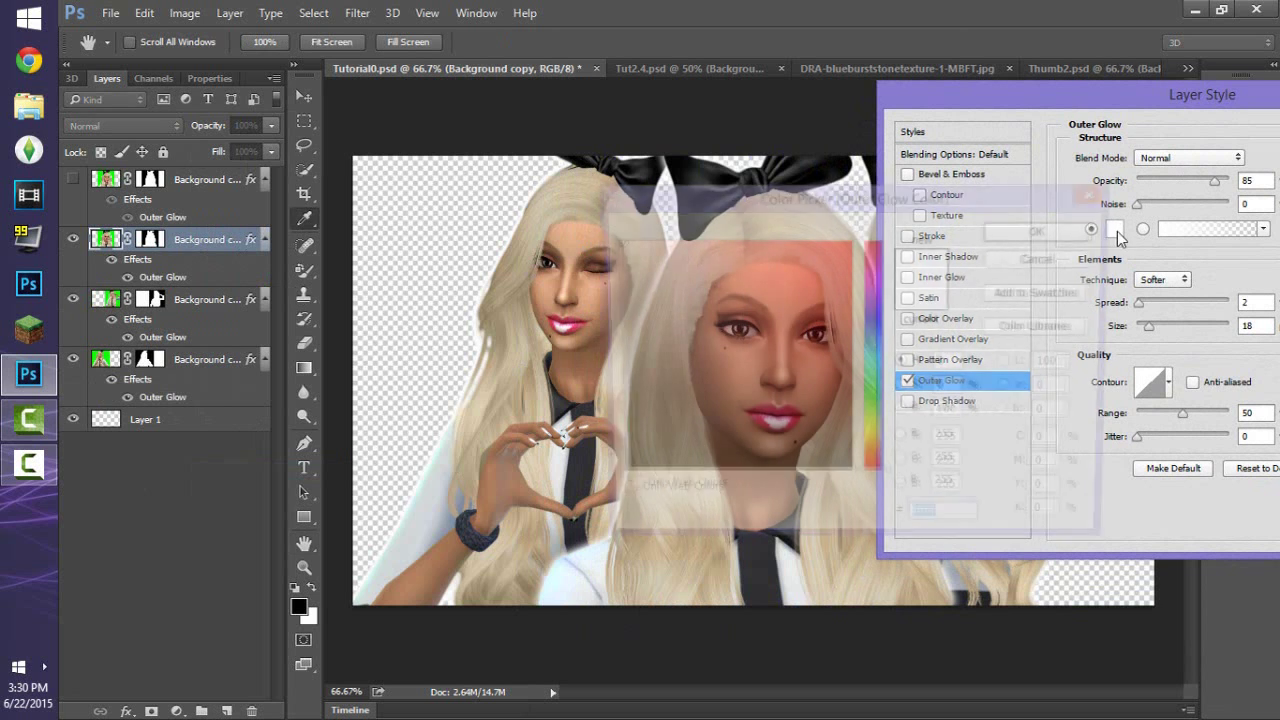
left_click(1050, 229)
left_click_drag(1218, 190, 1220, 192)
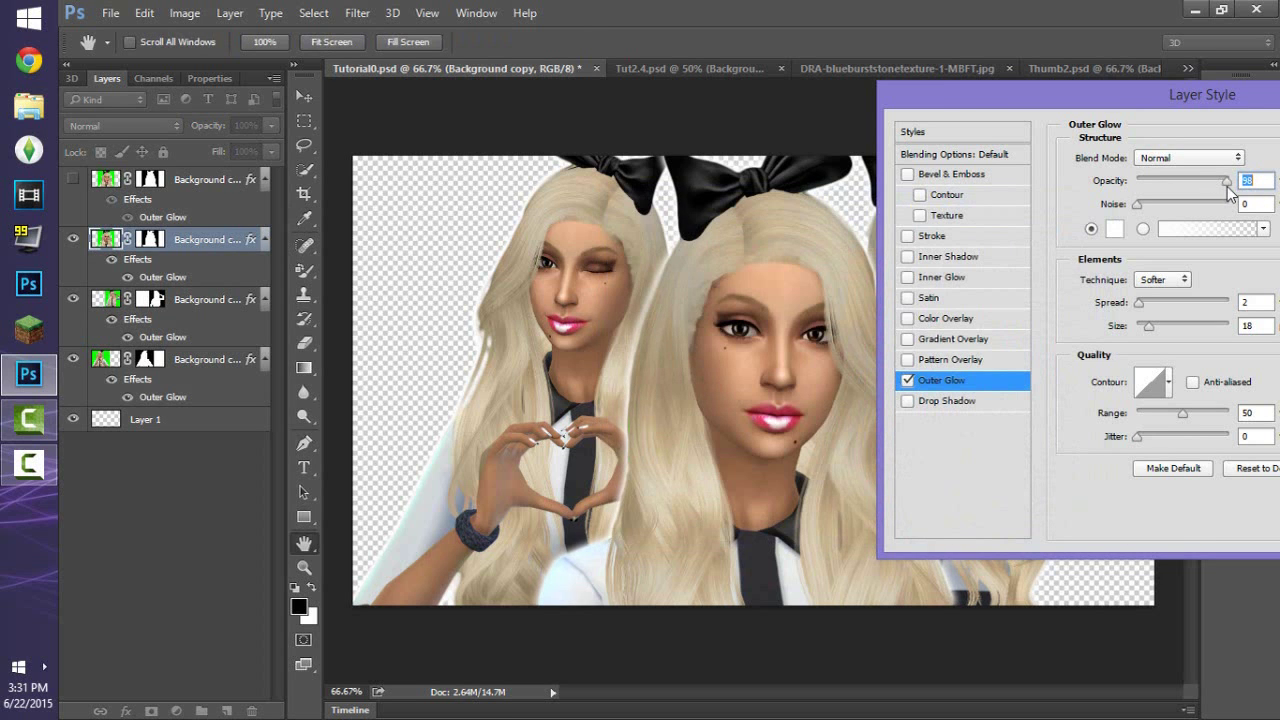
left_click_drag(1228, 104, 1017, 95)
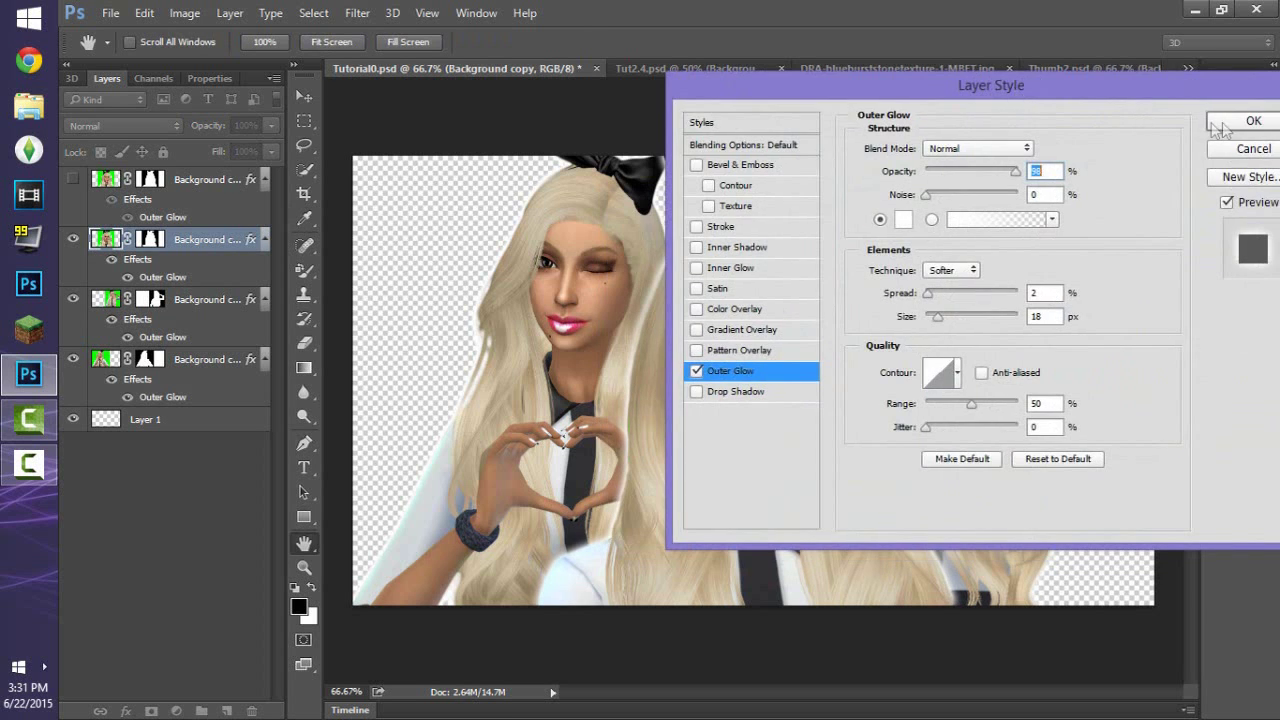
left_click(951, 275)
left_click(945, 284)
left_click_drag(840, 100, 665, 113)
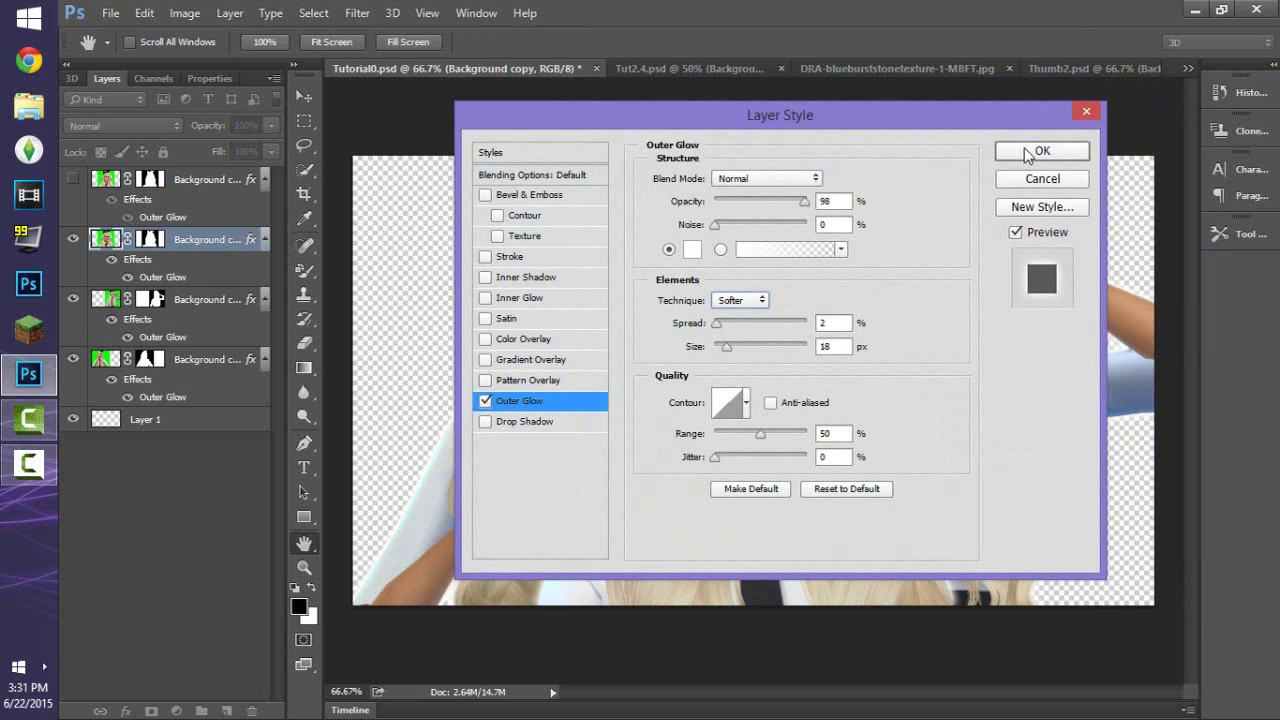
left_click(1030, 152)
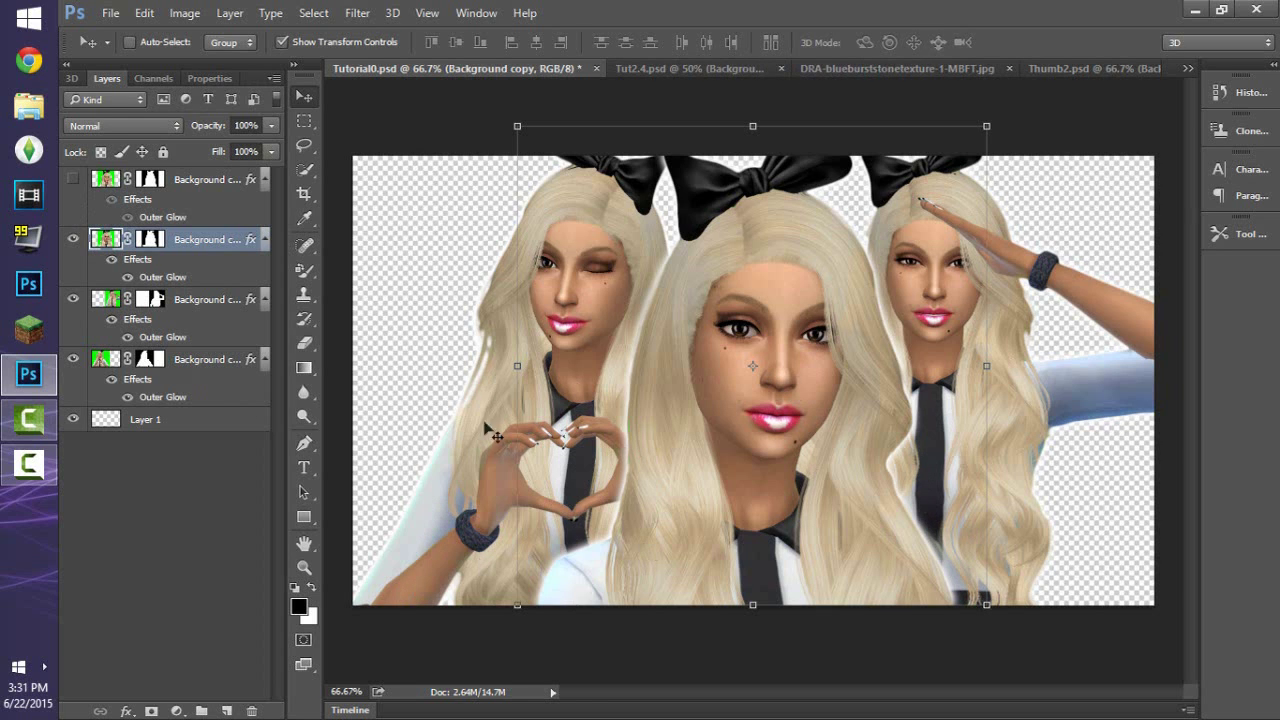
left_click_drag(755, 415, 697, 335)
left_click_drag(762, 218, 882, 133)
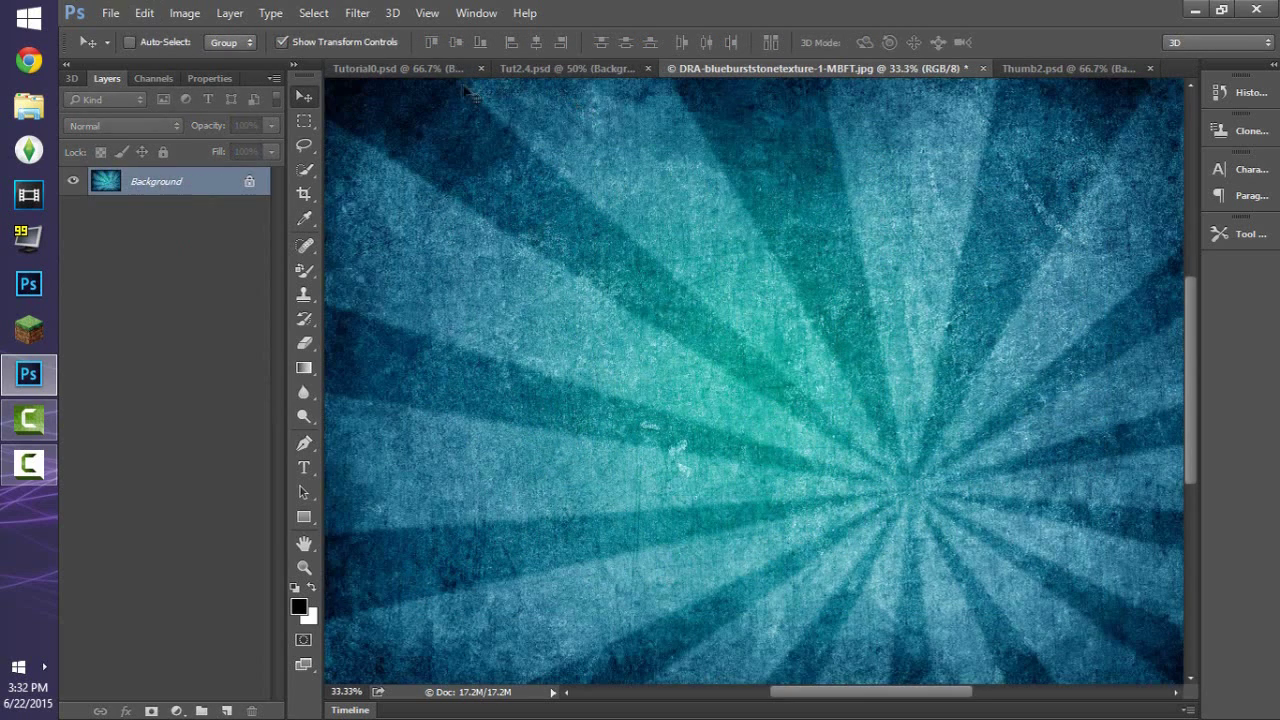
left_click(456, 72)
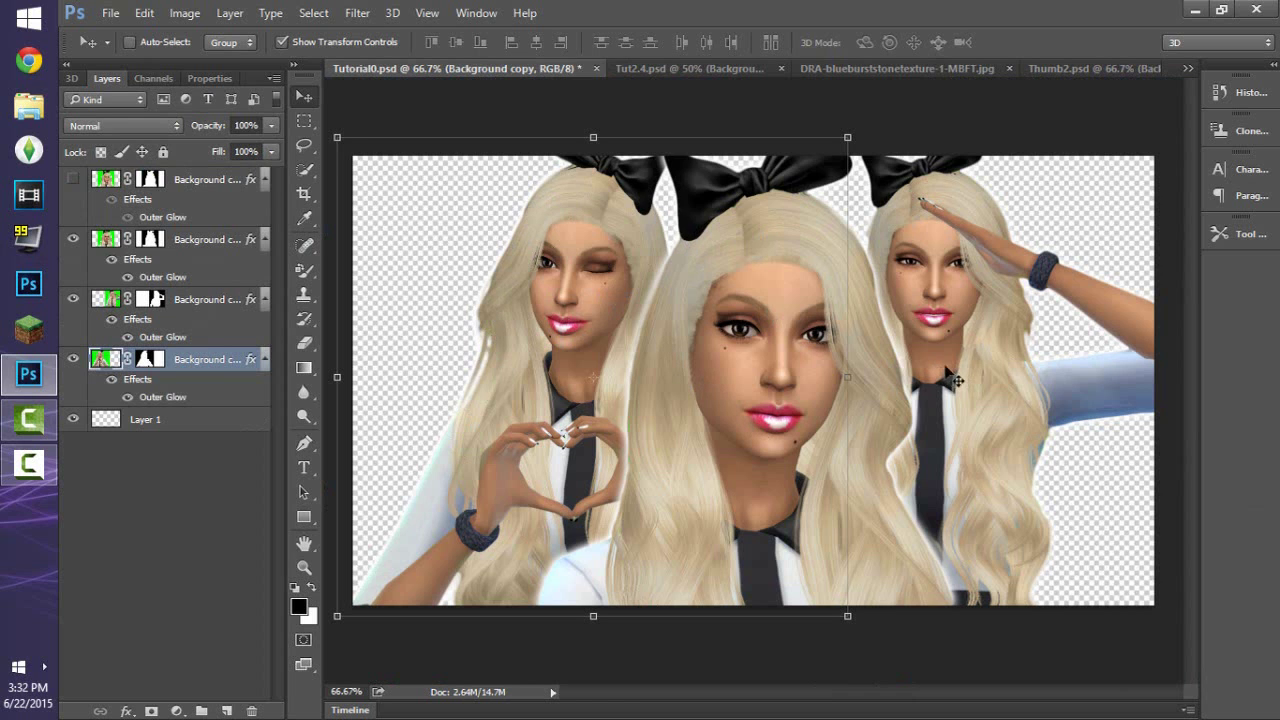
left_click(110, 14)
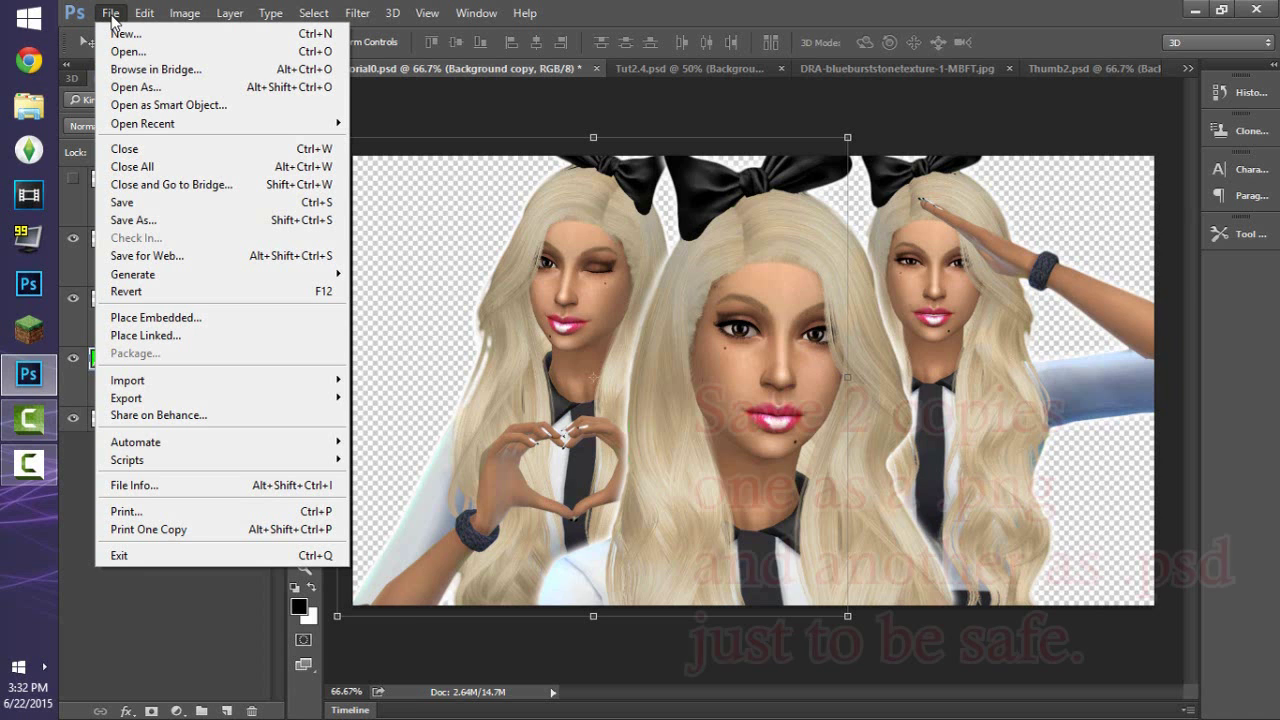
- Save a PNG copy of the composite named Tutorial00, accepting the compression settings
left_click(145, 13)
left_click(110, 13)
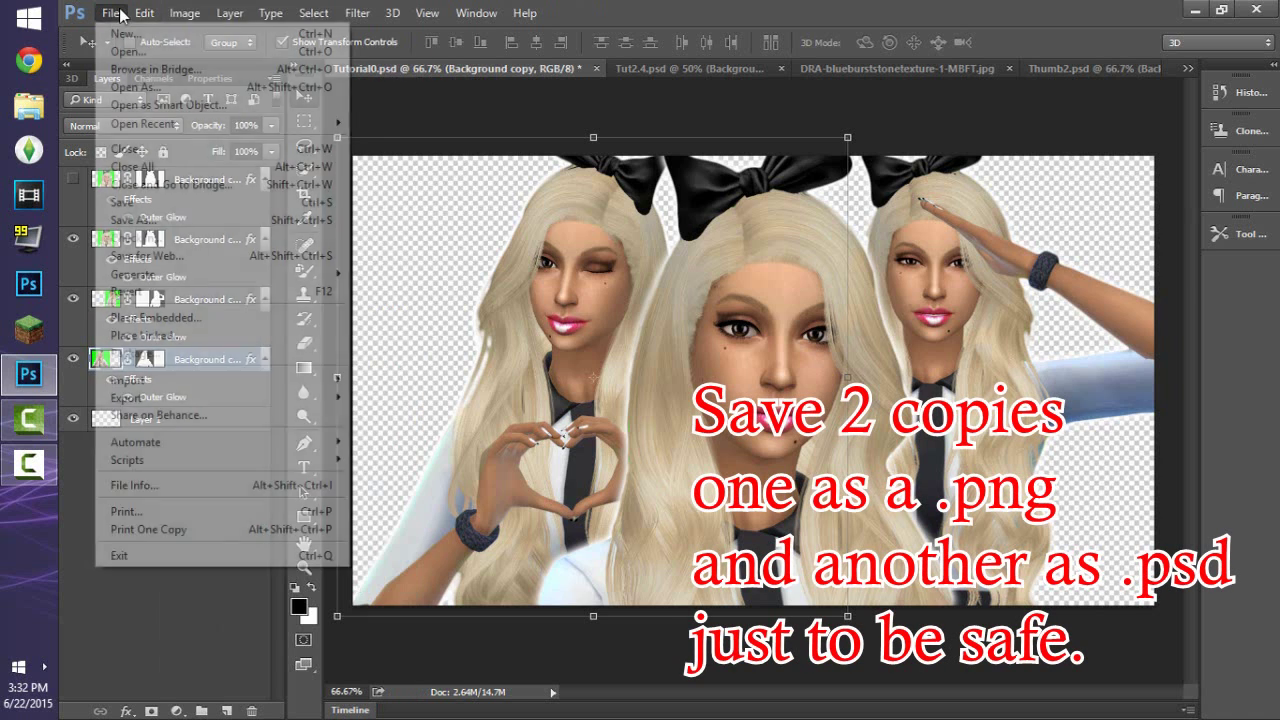
left_click(143, 203)
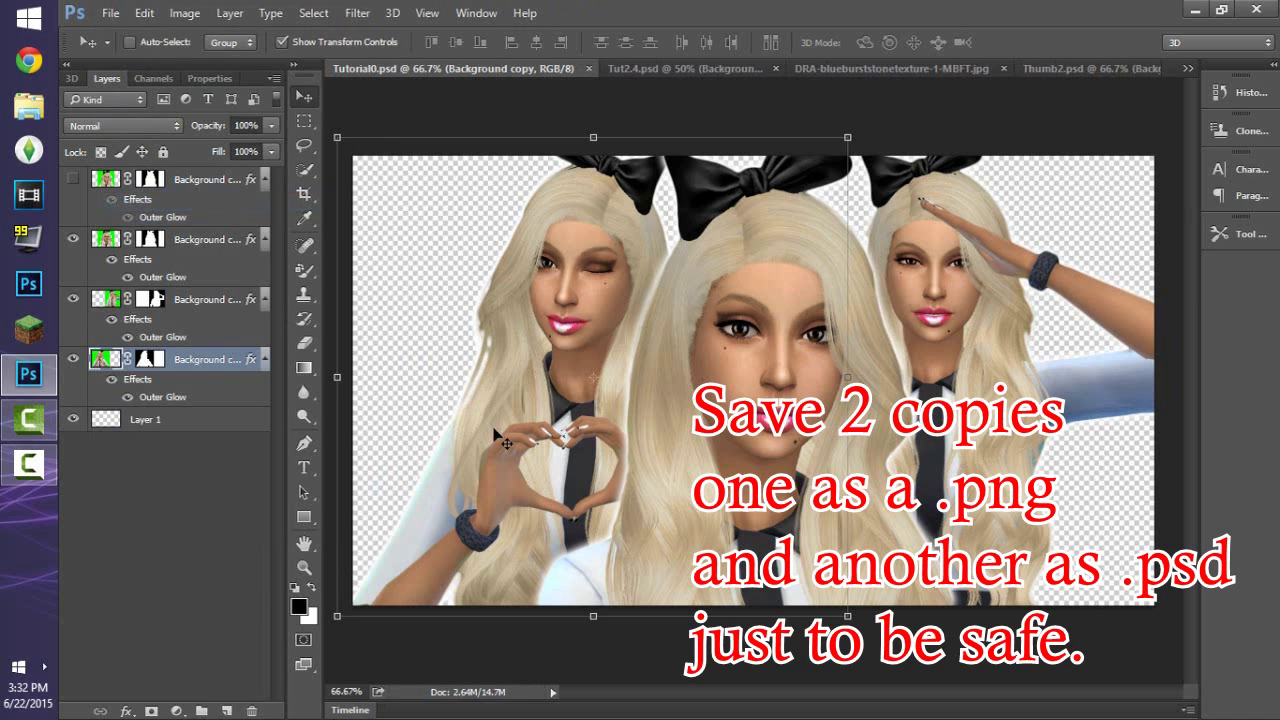
left_click(110, 13)
left_click(140, 220)
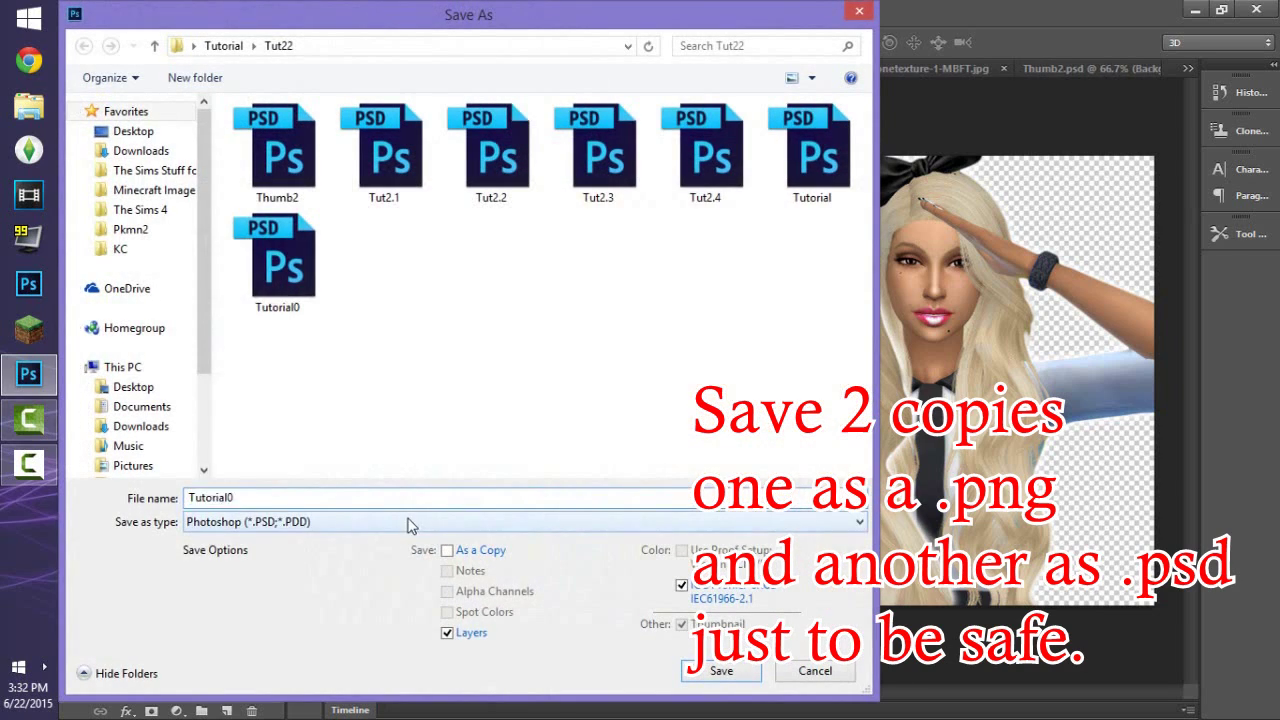
left_click(414, 521)
left_click(283, 450)
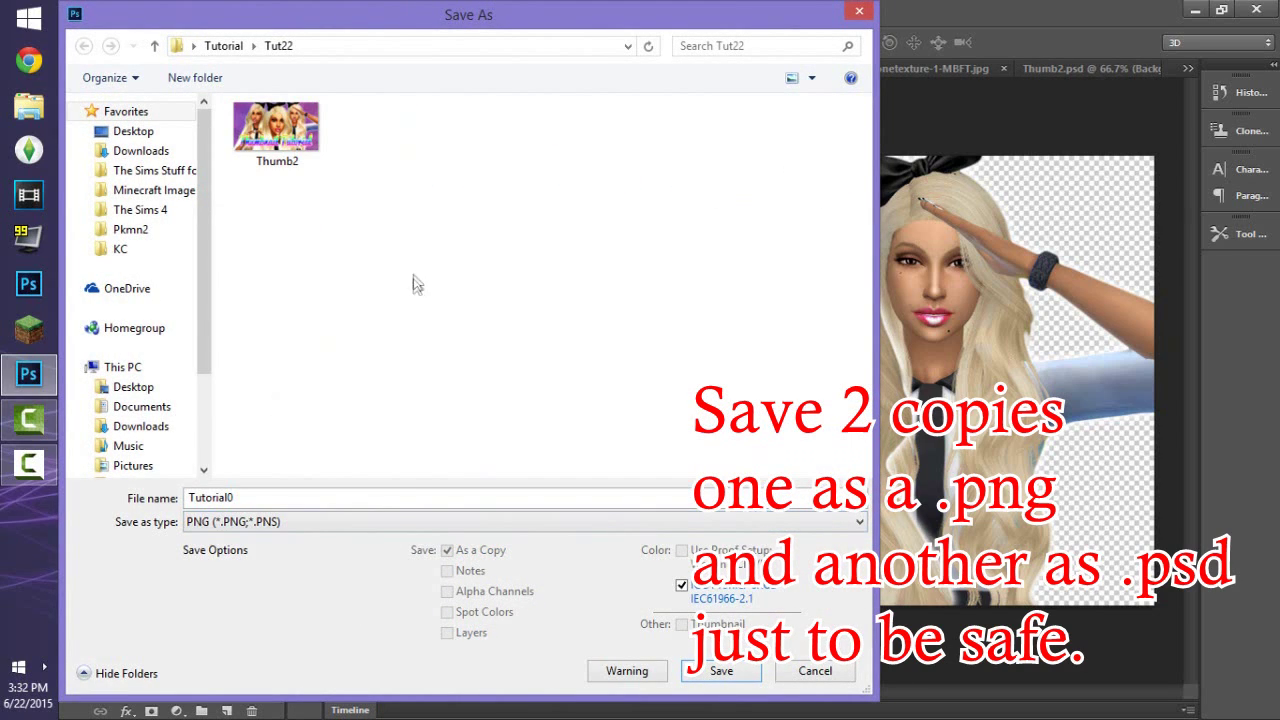
left_click(348, 500)
left_click(319, 502)
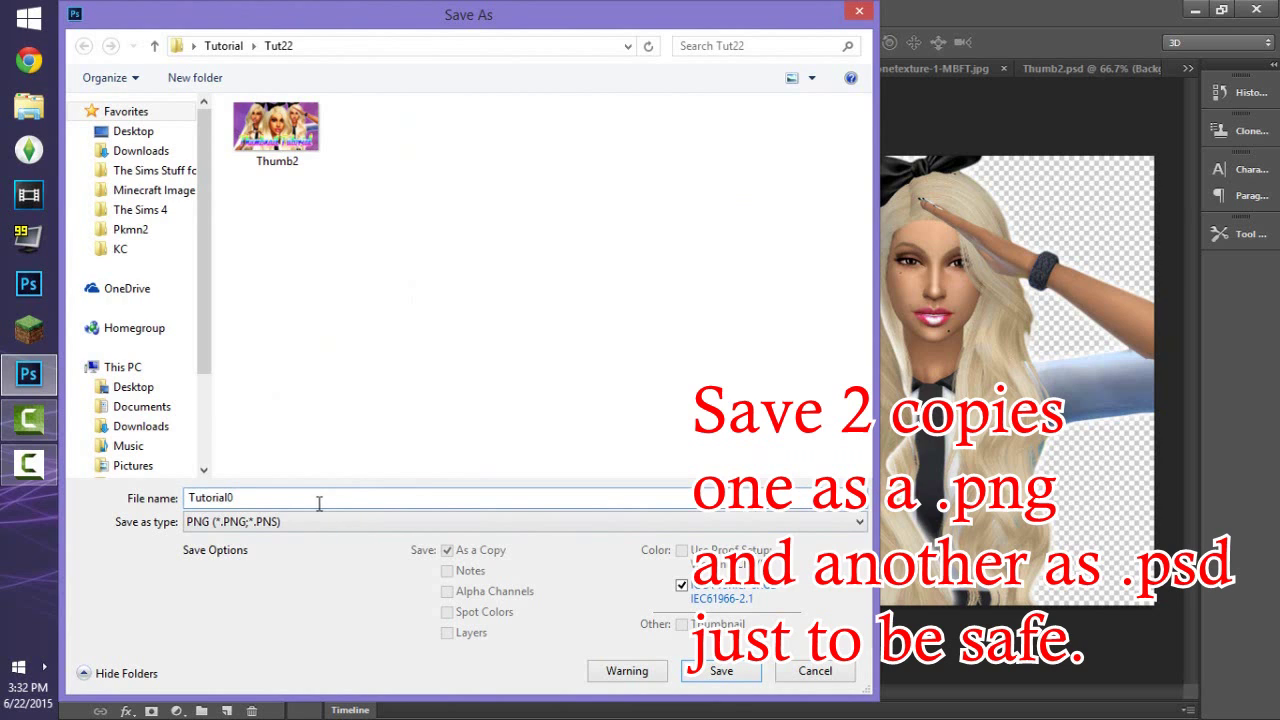
key("BackSpace")
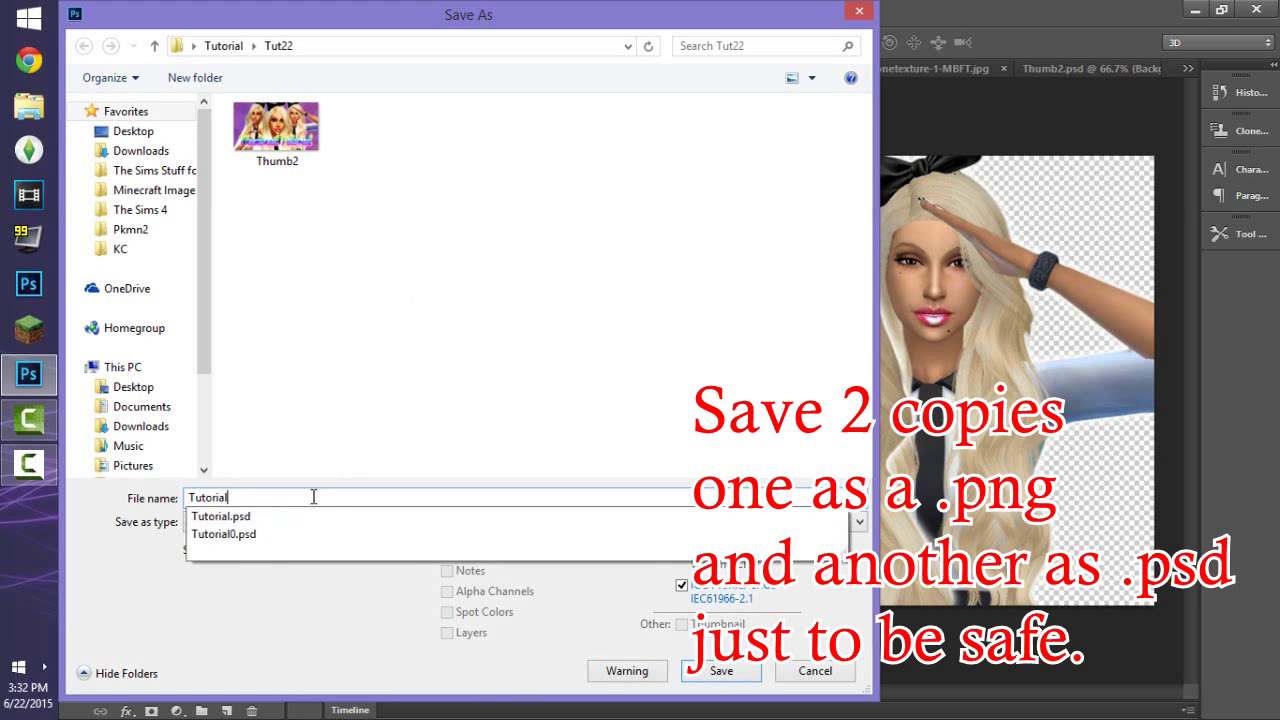
type("00")
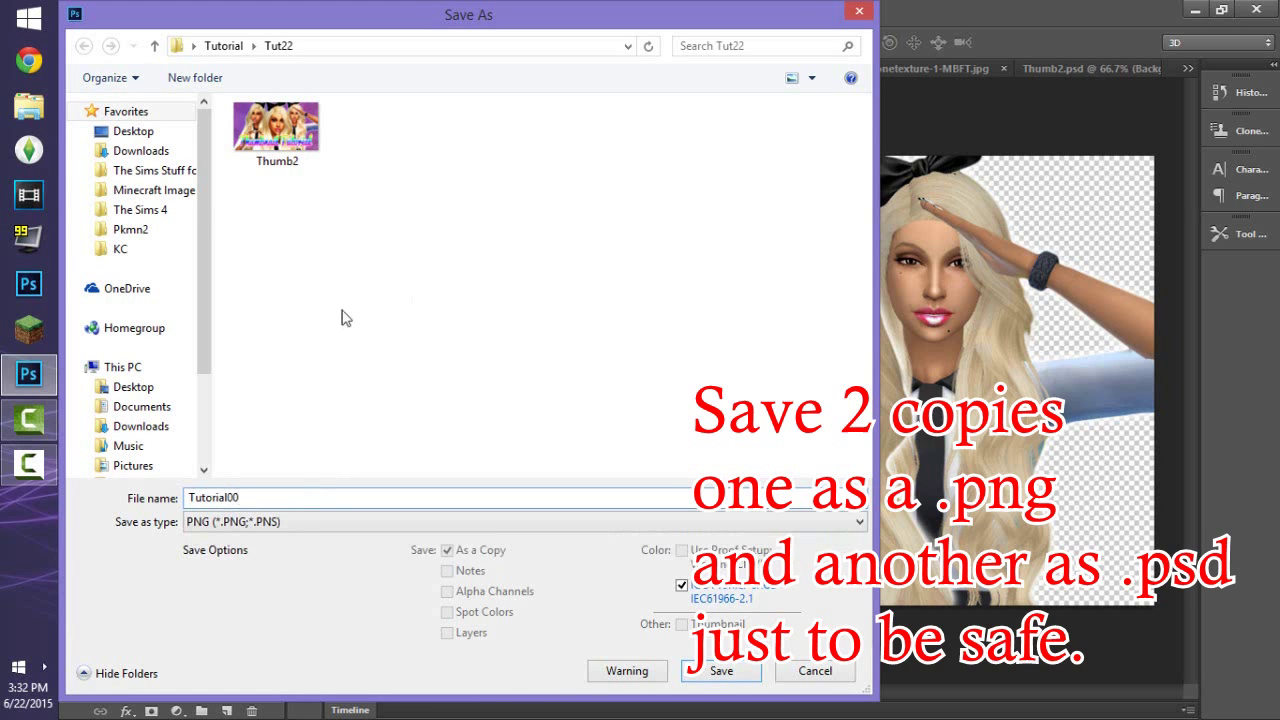
left_click(721, 671)
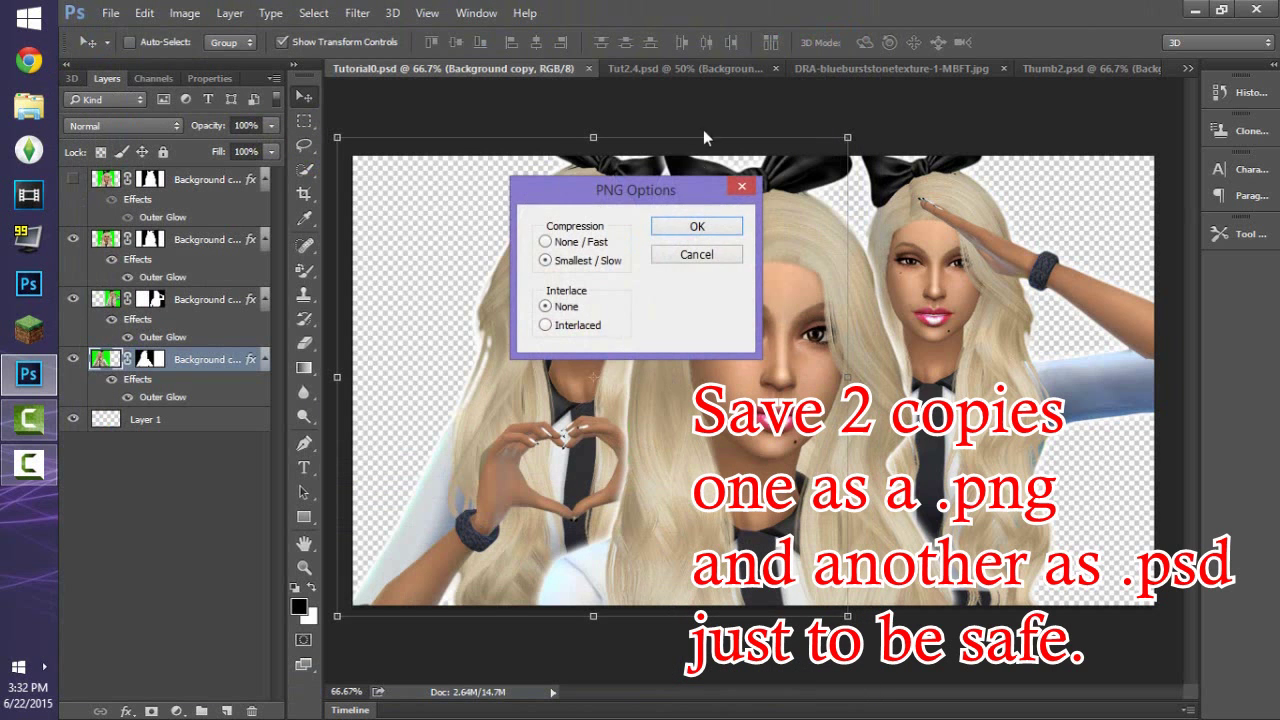
left_click(680, 230)
- Open Tutorial00.png from the Tut22 folder
left_click(110, 13)
left_click(122, 53)
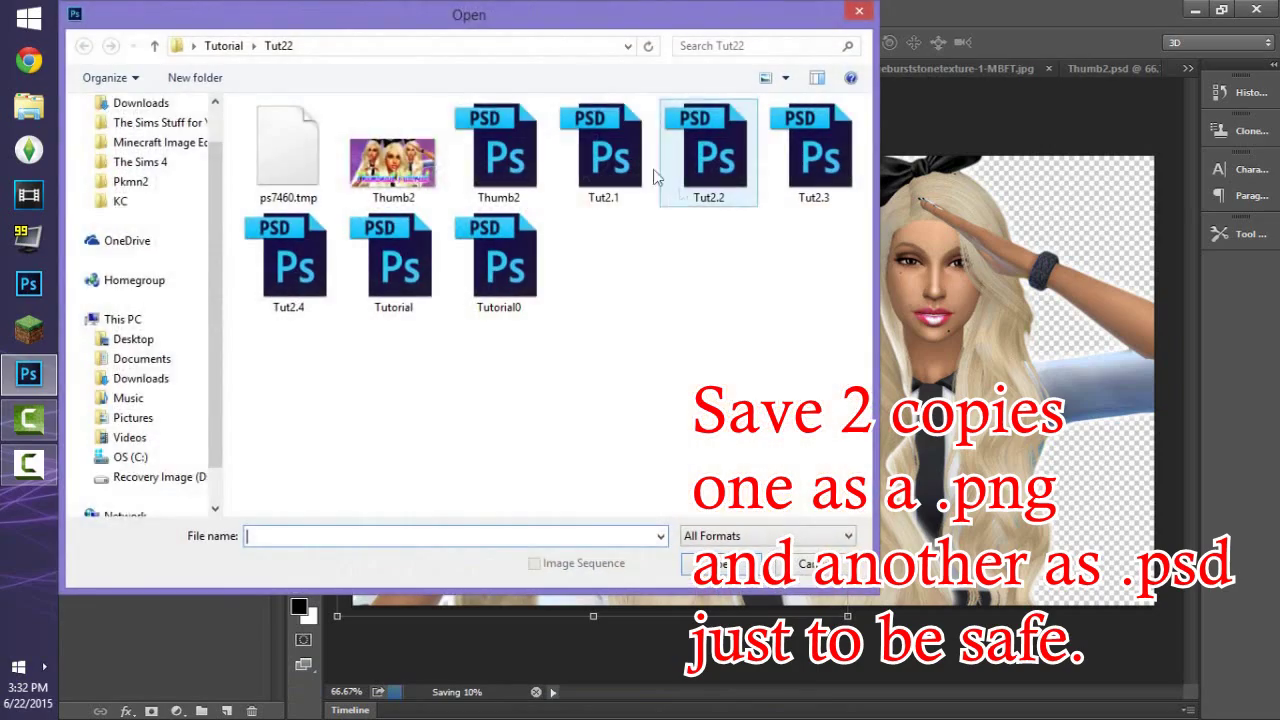
left_click(415, 295)
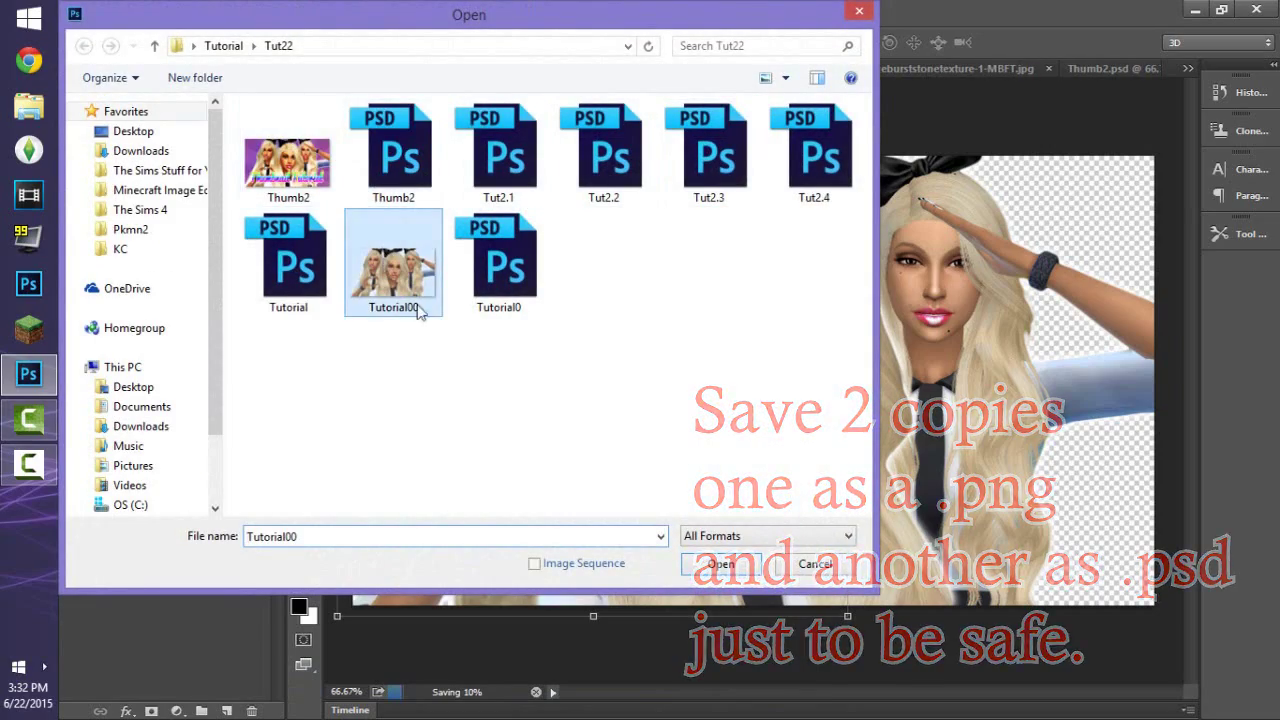
left_click(719, 562)
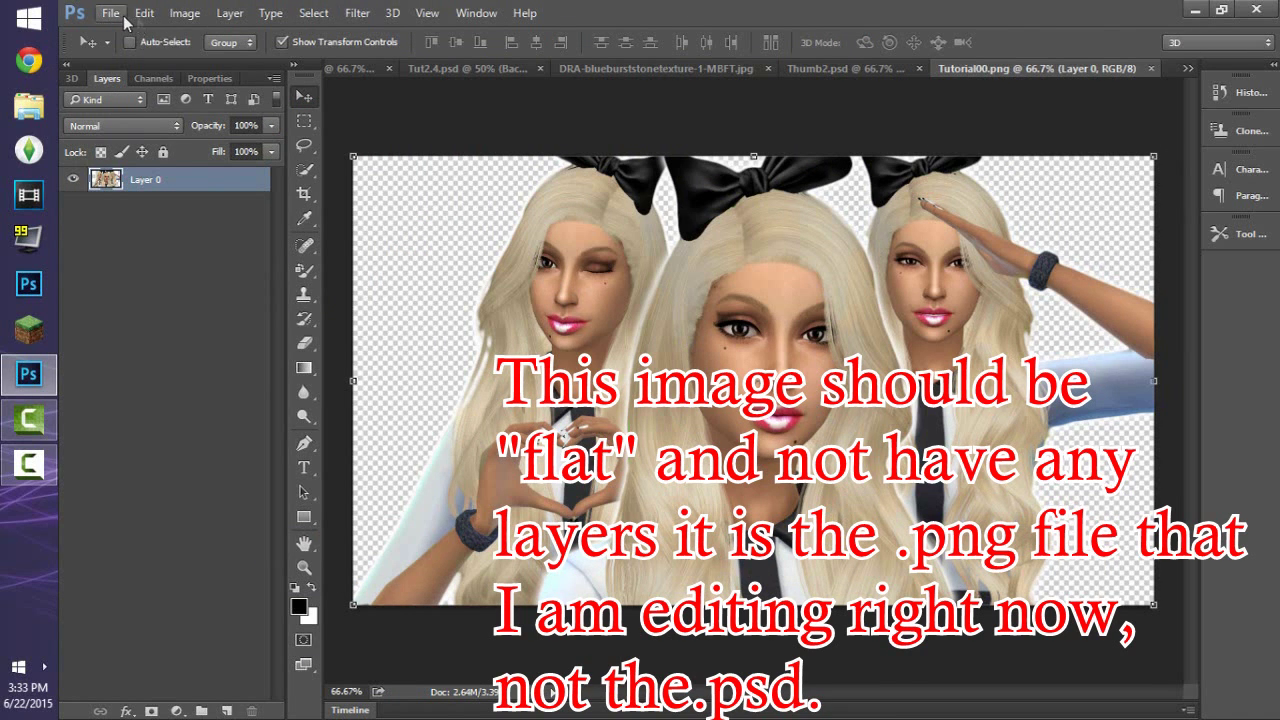
- Set Brightness/Contrast on the Sims image to brightness 26 and contrast 78
left_click(184, 14)
mouse_move(200, 60)
left_click(425, 62)
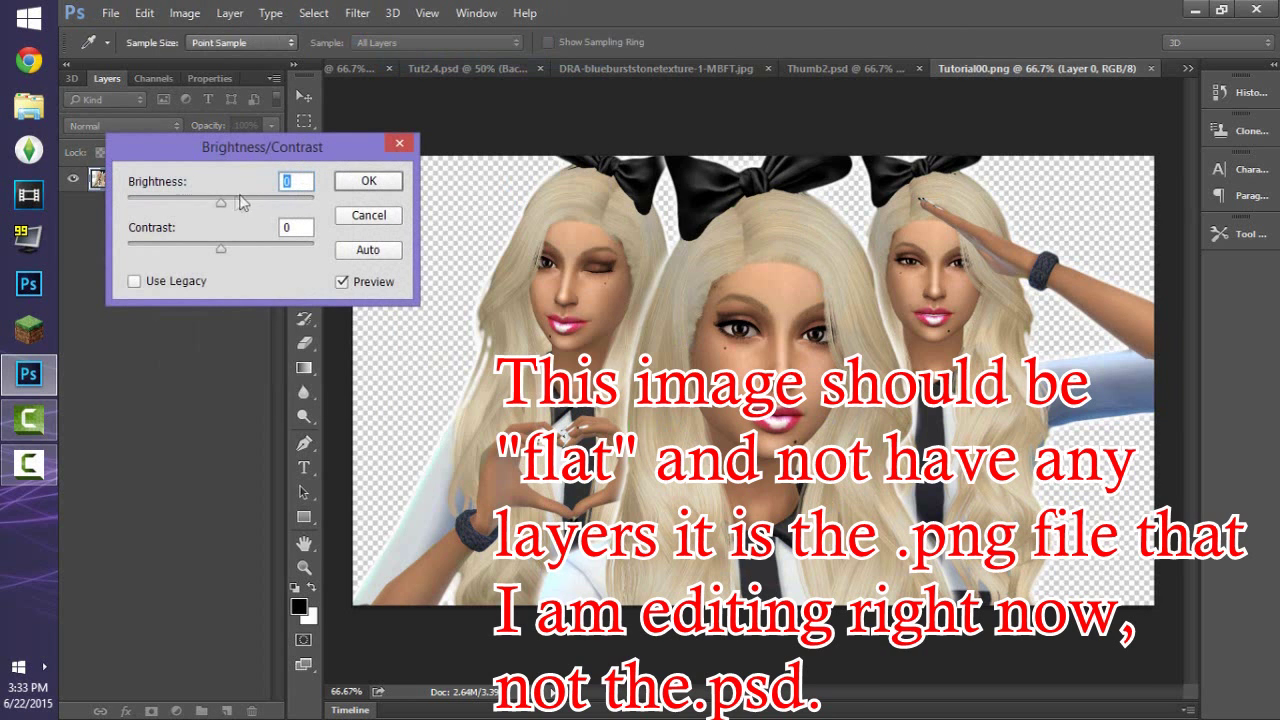
left_click_drag(221, 204, 231, 248)
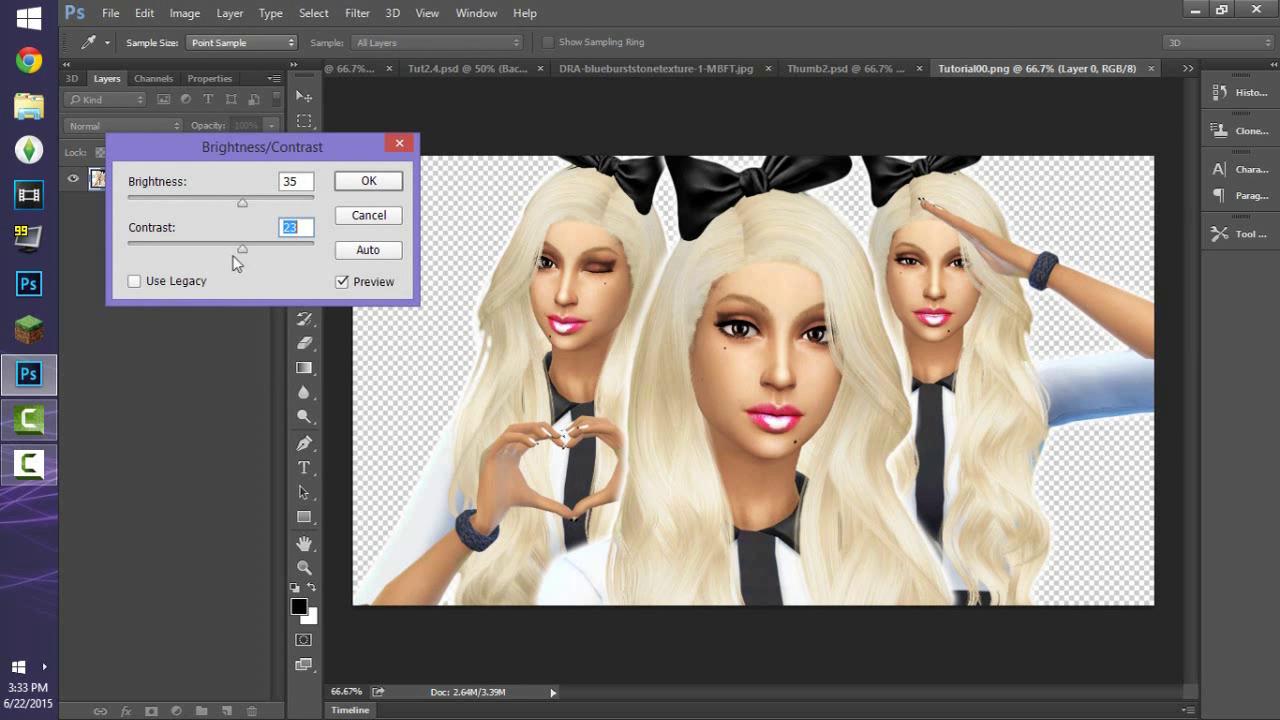
left_click_drag(261, 250, 295, 246)
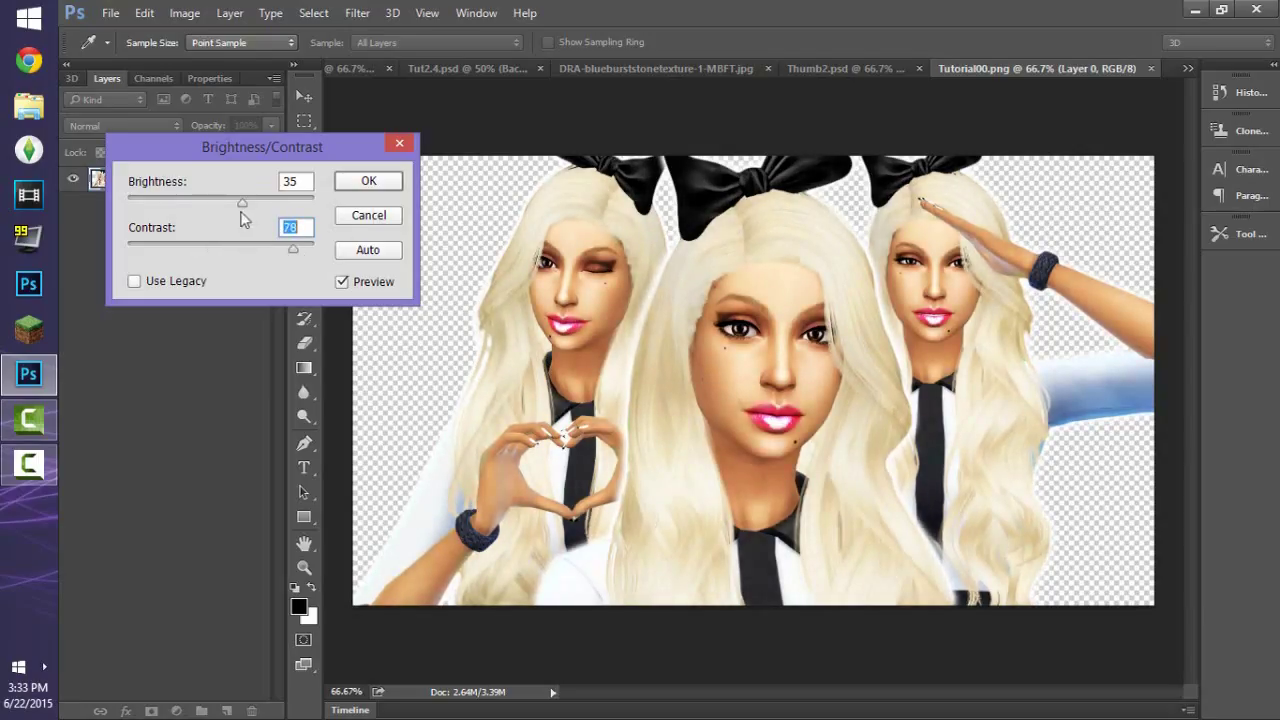
left_click_drag(257, 209, 240, 210)
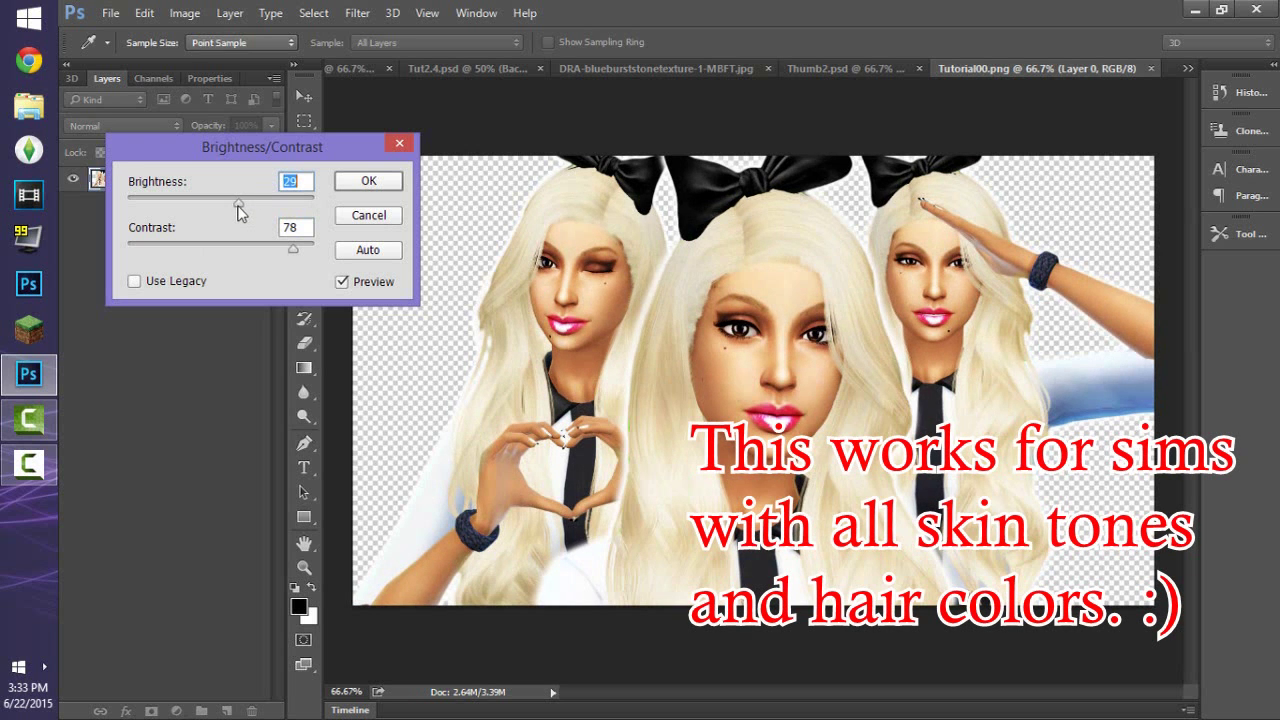
left_click(369, 180)
- Apply an Exposure adjustment of +0.16 with offset -0.0078 and gamma 0.78
left_click(184, 13)
mouse_move(211, 68)
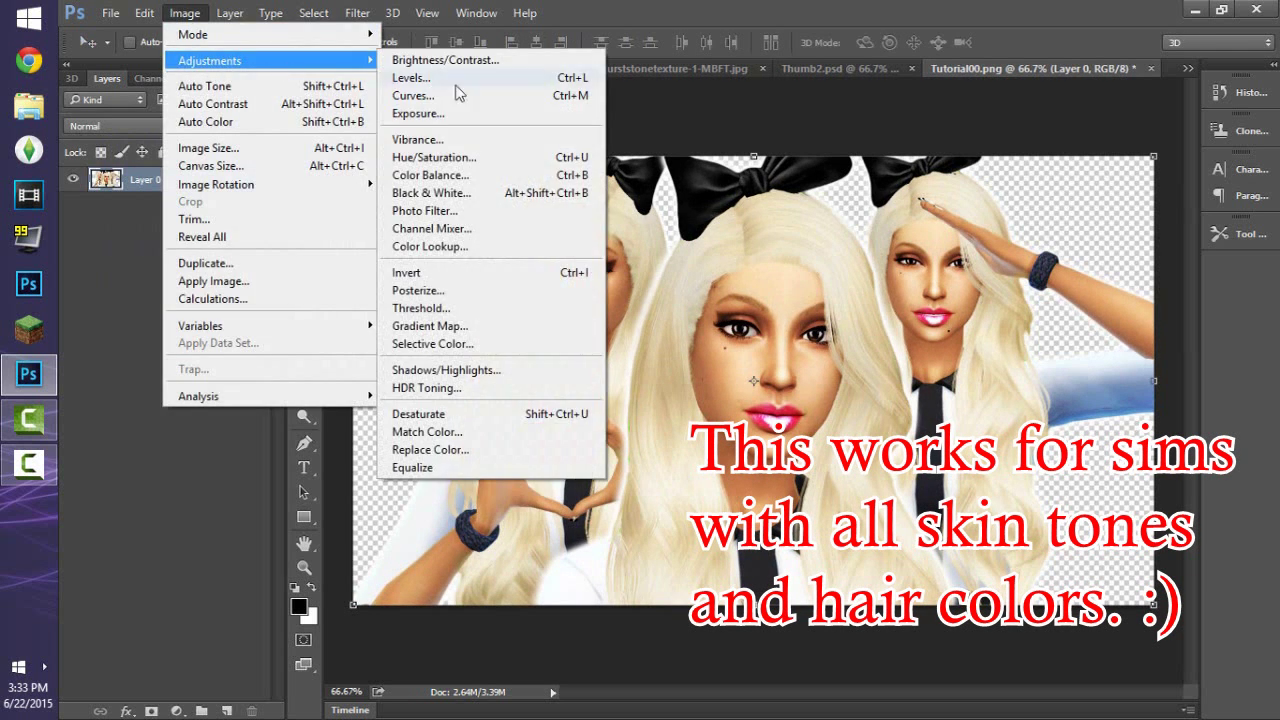
left_click(480, 118)
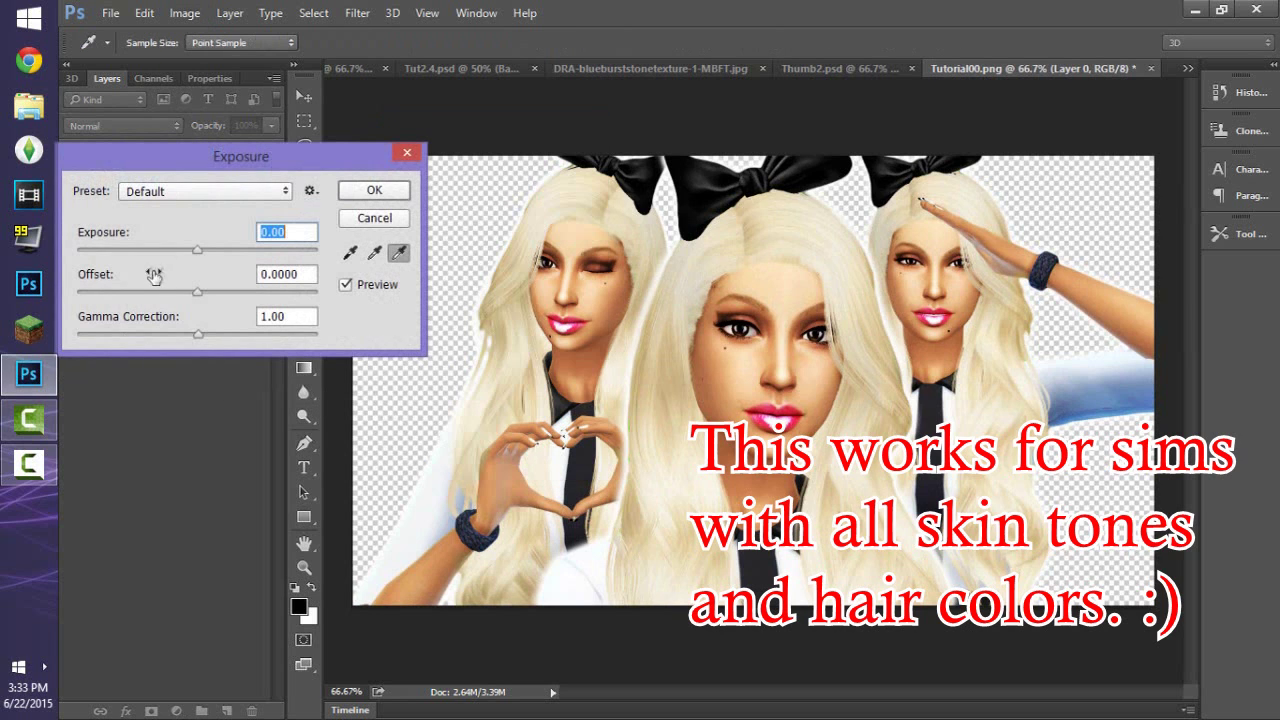
mouse_move(196, 252)
left_mouse_down()
mouse_move(207, 258)
mouse_move(195, 258)
left_mouse_up()
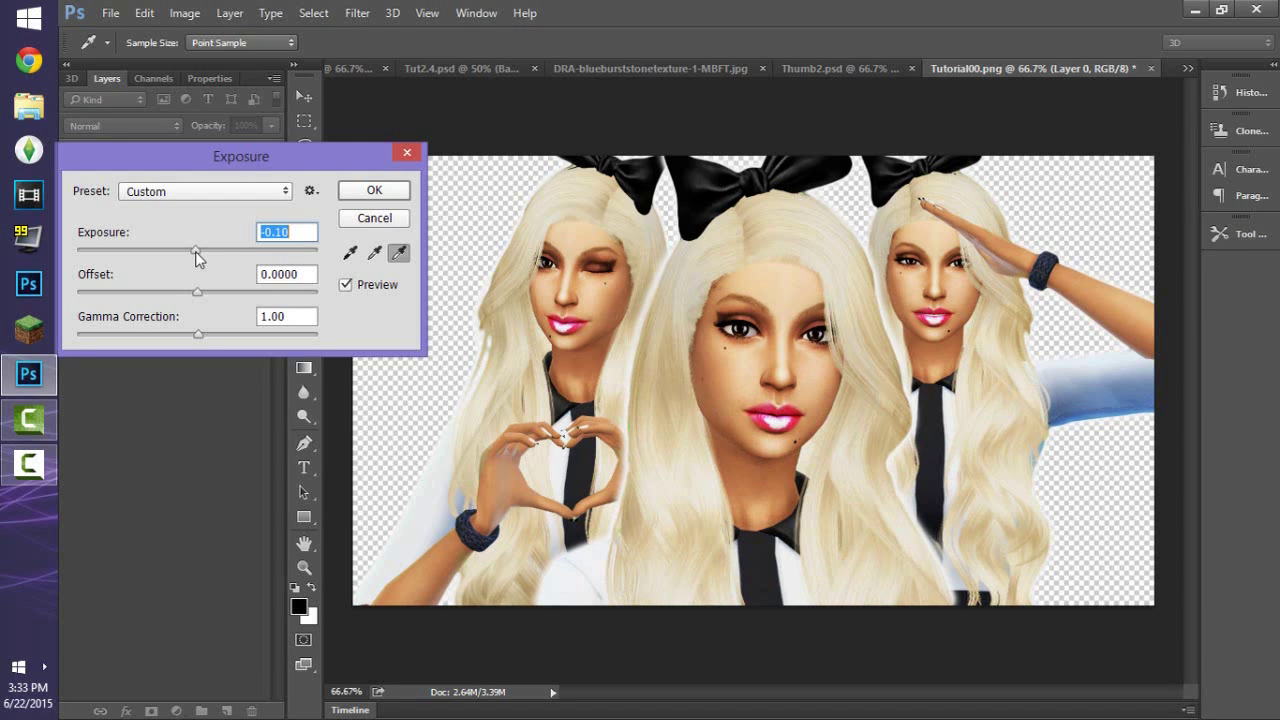
left_click_drag(197, 258, 200, 251)
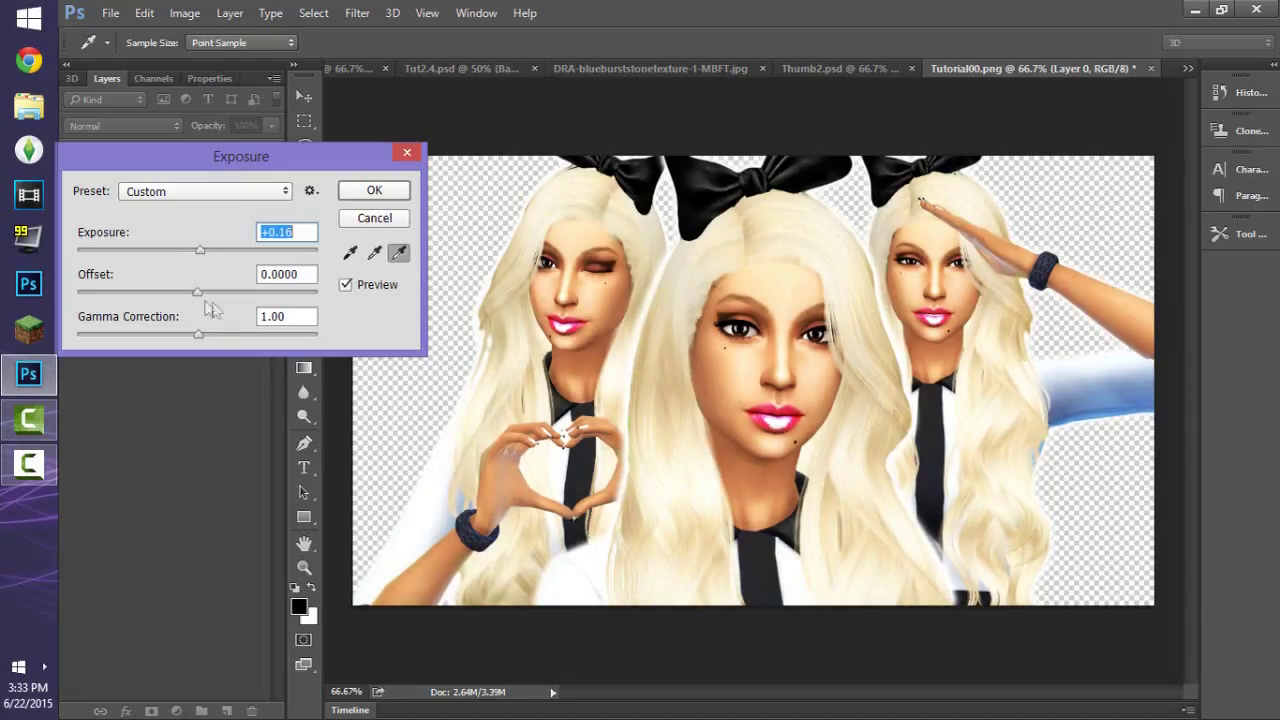
left_click(200, 297)
left_click_drag(199, 333, 239, 337)
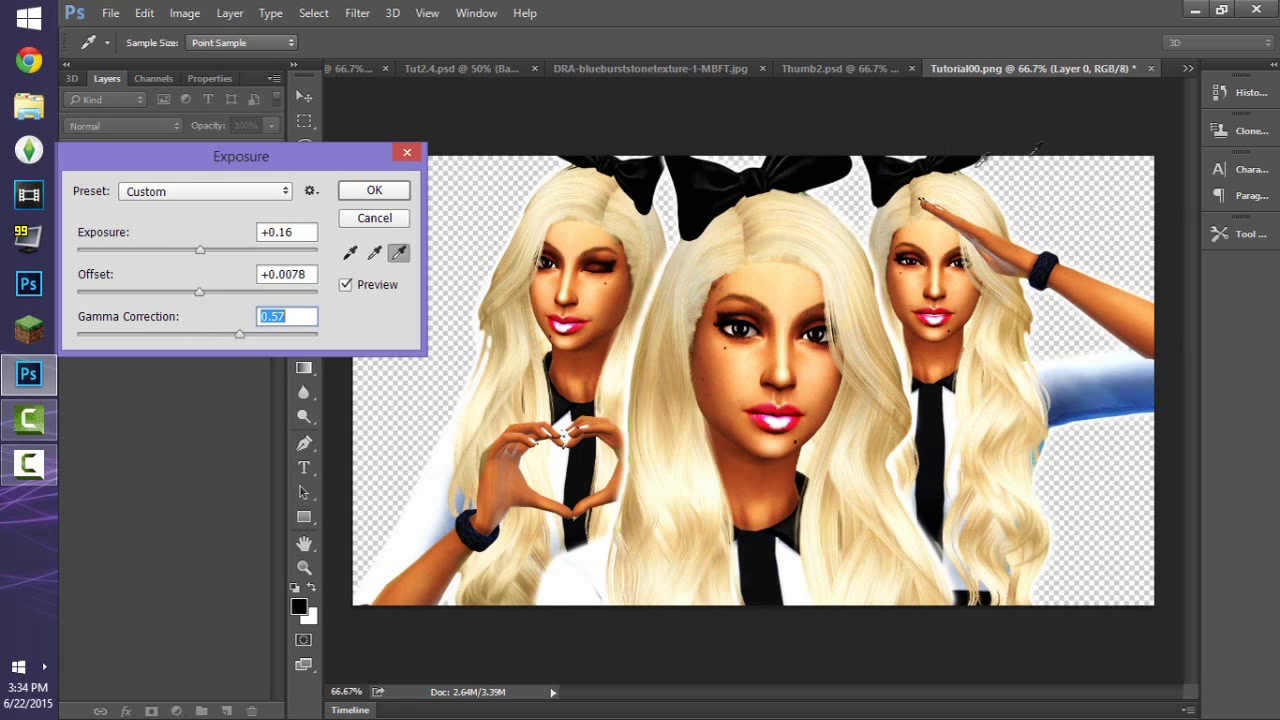
left_click_drag(231, 335, 222, 336)
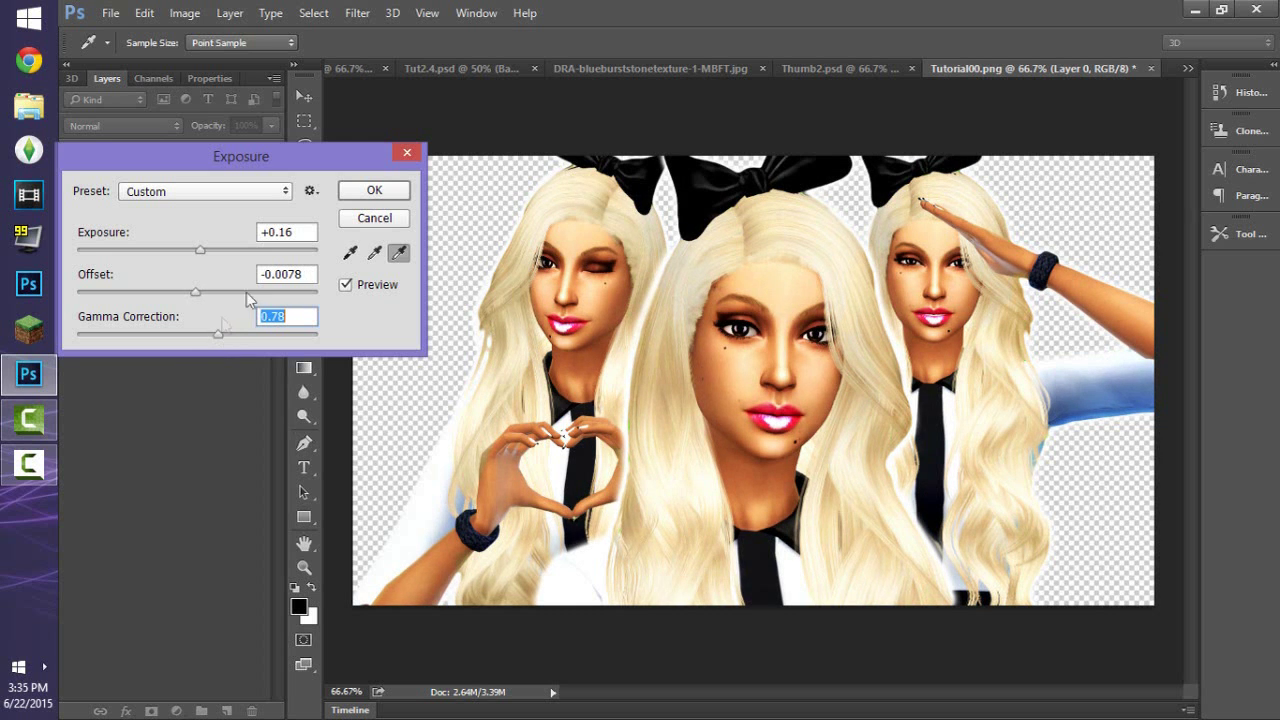
left_click(374, 190)
left_click(184, 13)
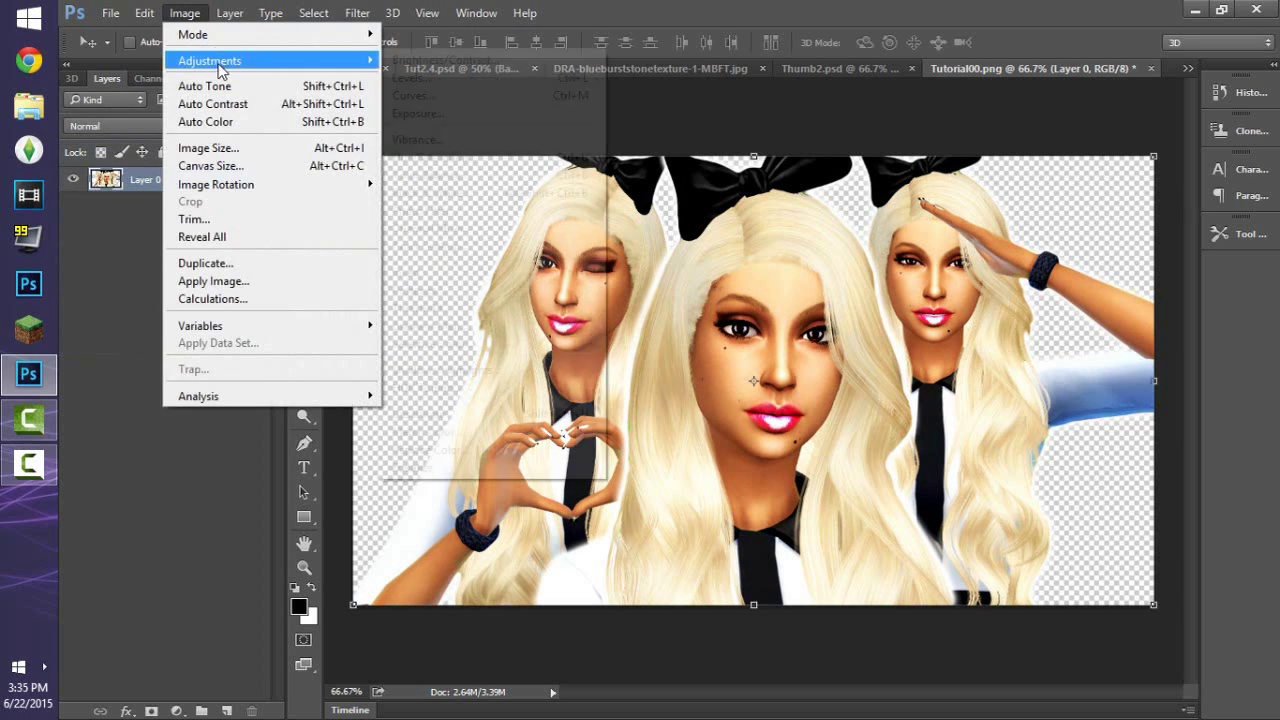
- Apply a Vibrance adjustment with vibrance +69 and saturation -13
mouse_move(320, 60)
left_click(420, 140)
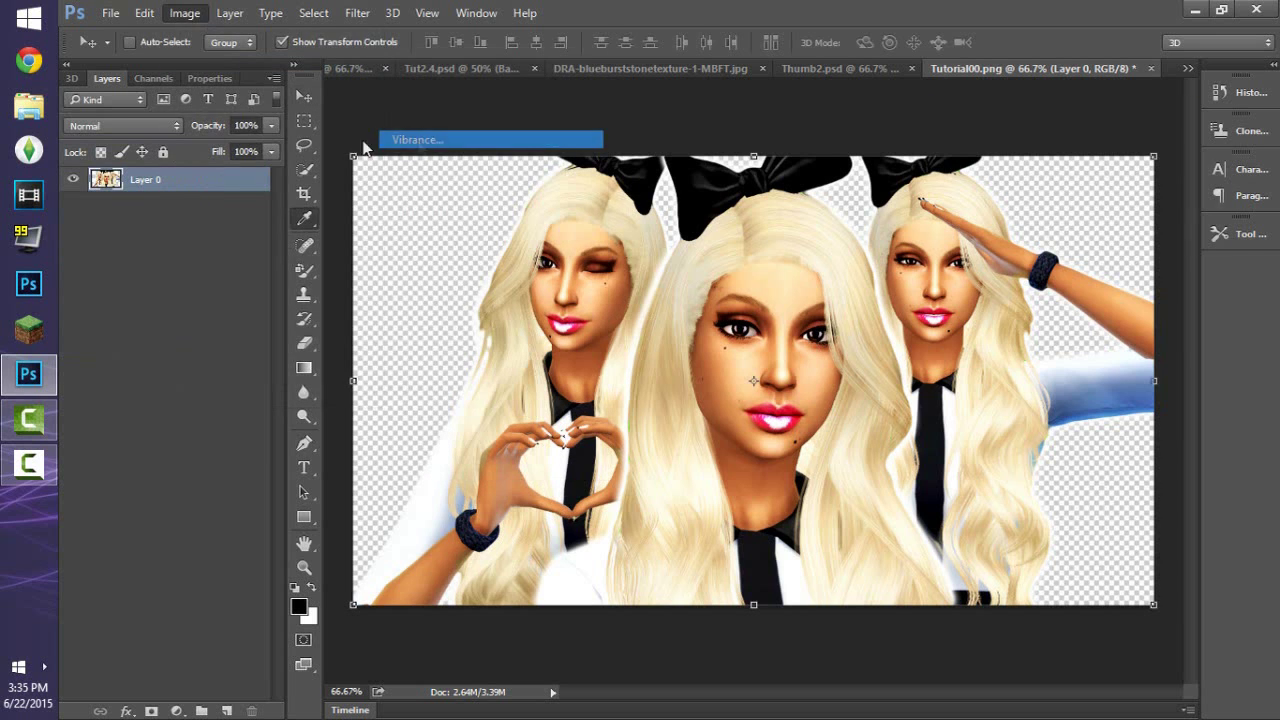
left_click_drag(1036, 174, 1107, 186)
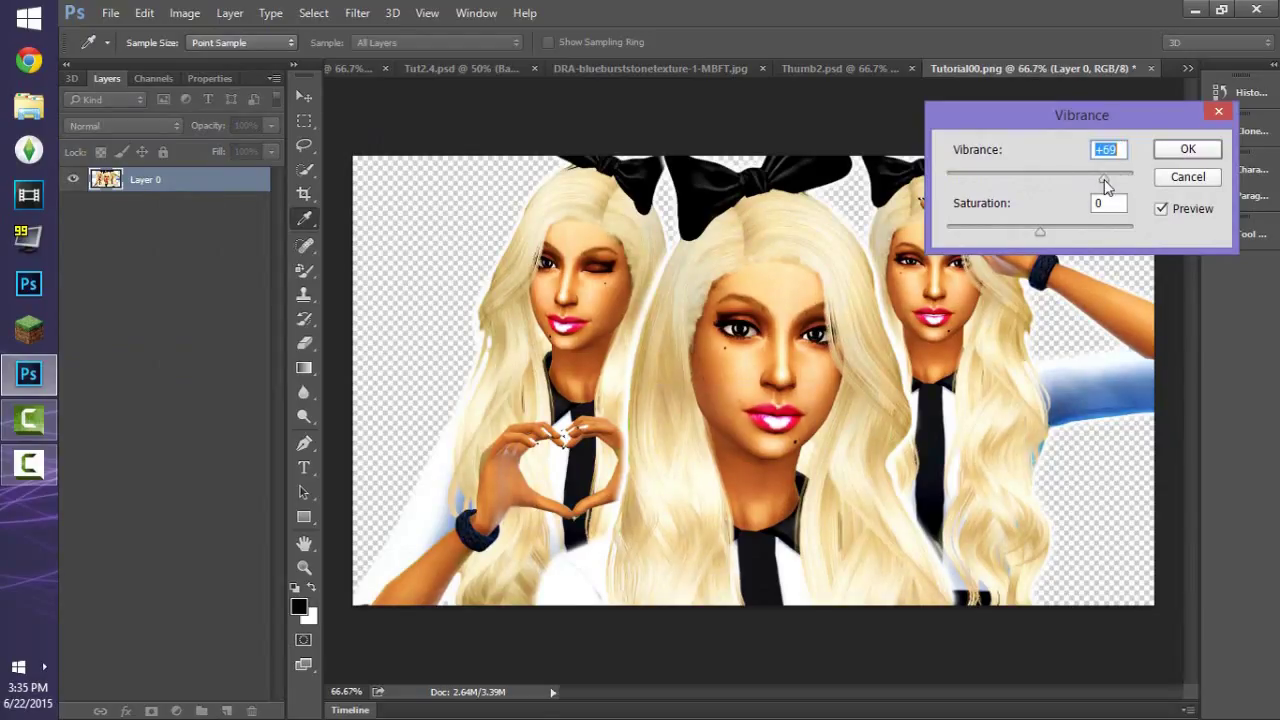
mouse_move(1041, 233)
left_mouse_down()
mouse_move(1095, 234)
mouse_move(945, 245)
mouse_move(1030, 237)
left_mouse_up()
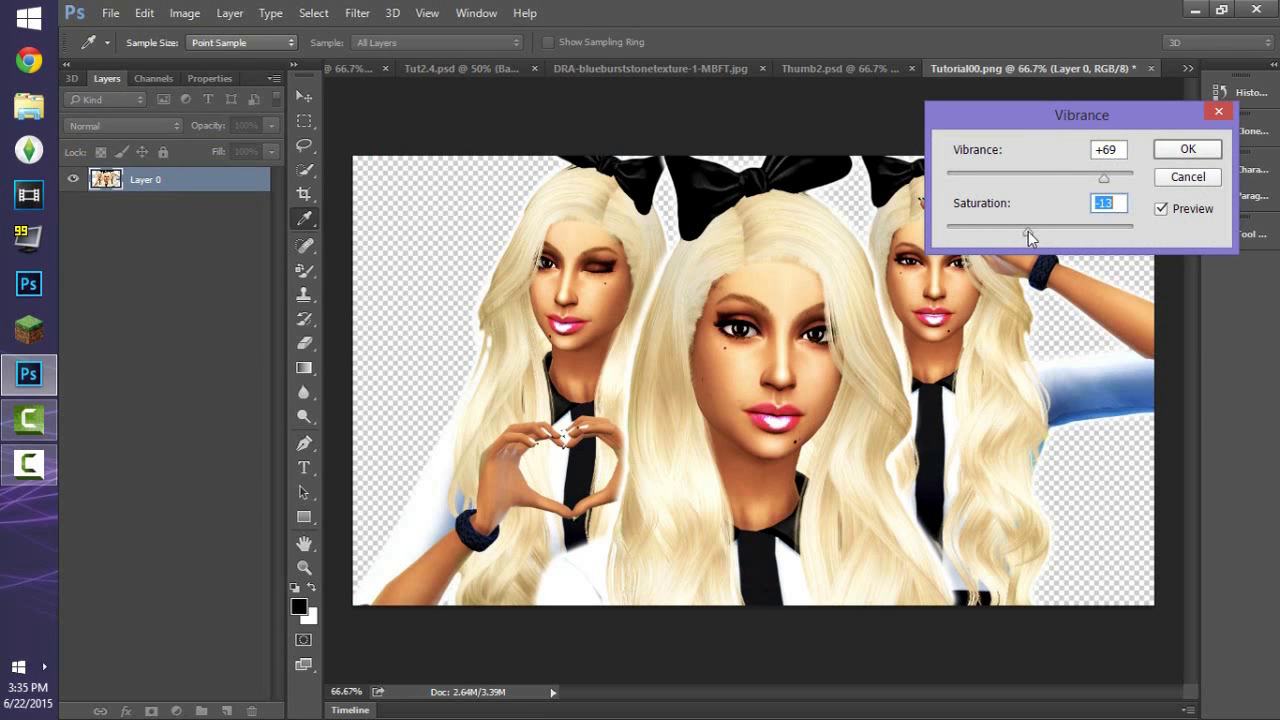
key("Return")
key("v")
left_click(186, 13)
mouse_move(250, 60)
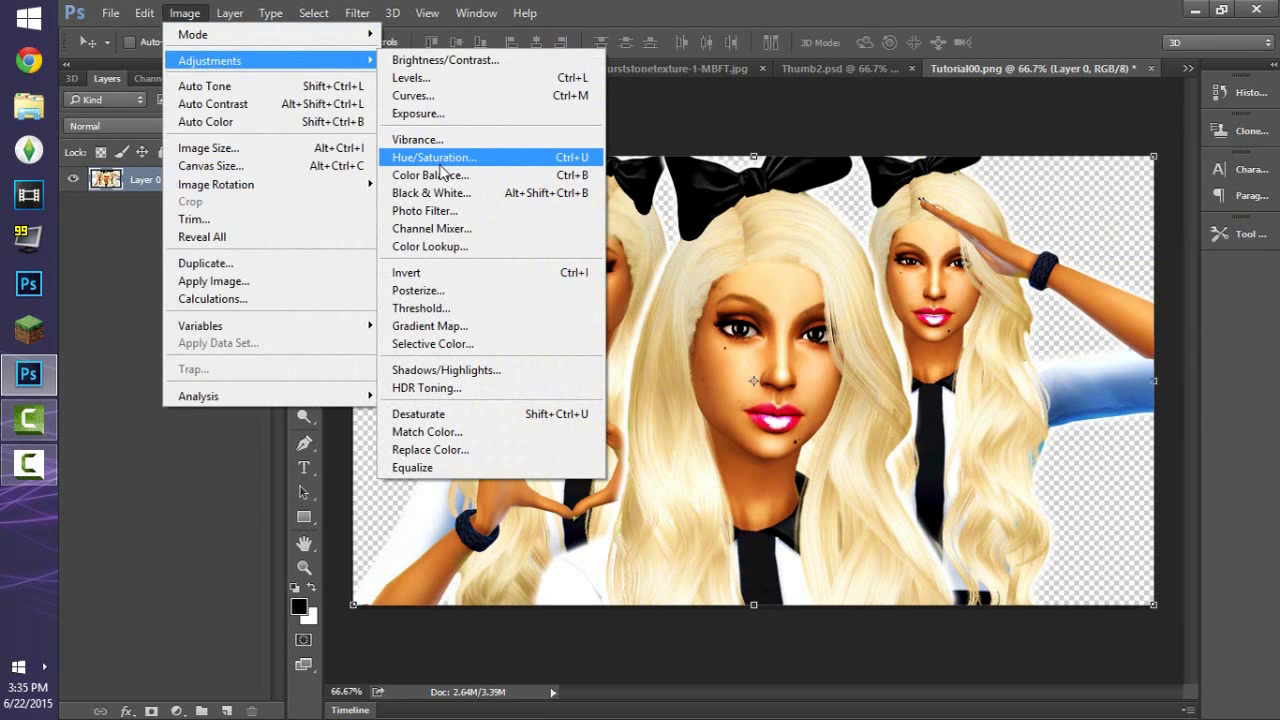
- Preview Warming (LBA), Cooling (80) and Red photo filters, testing density and Preserve Luminosity
left_click(428, 210)
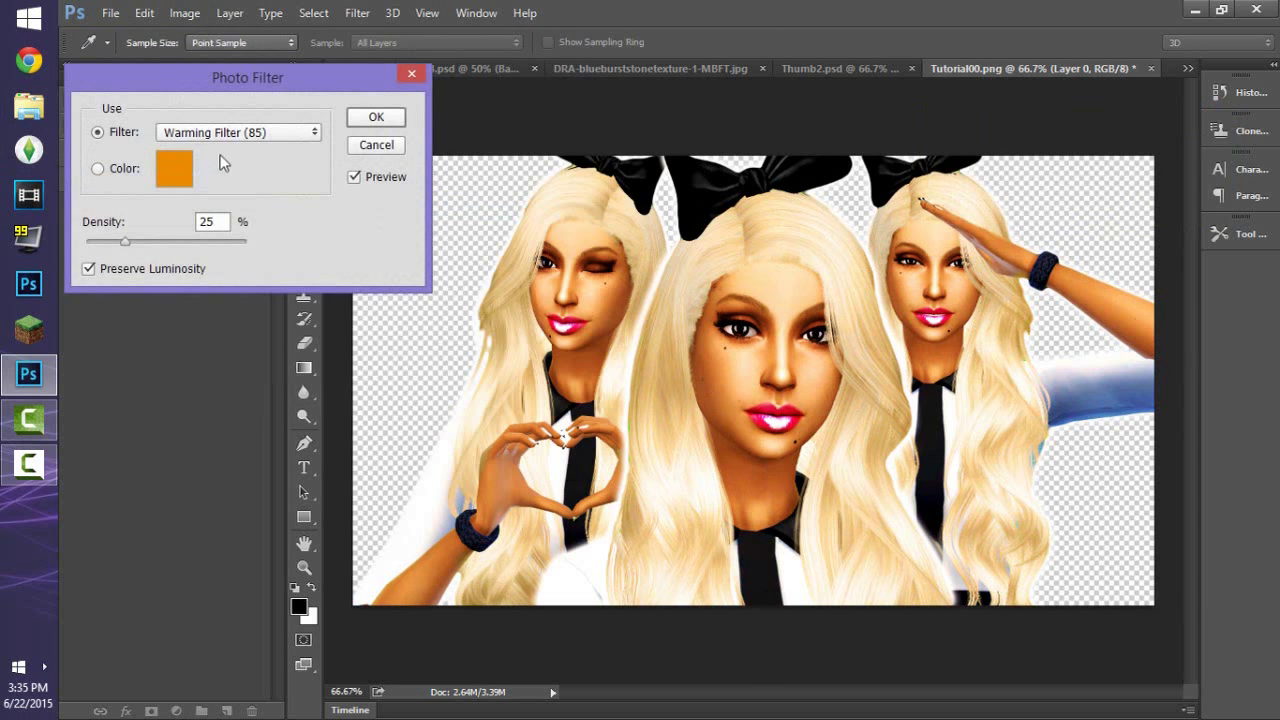
left_click(221, 135)
left_click(215, 167)
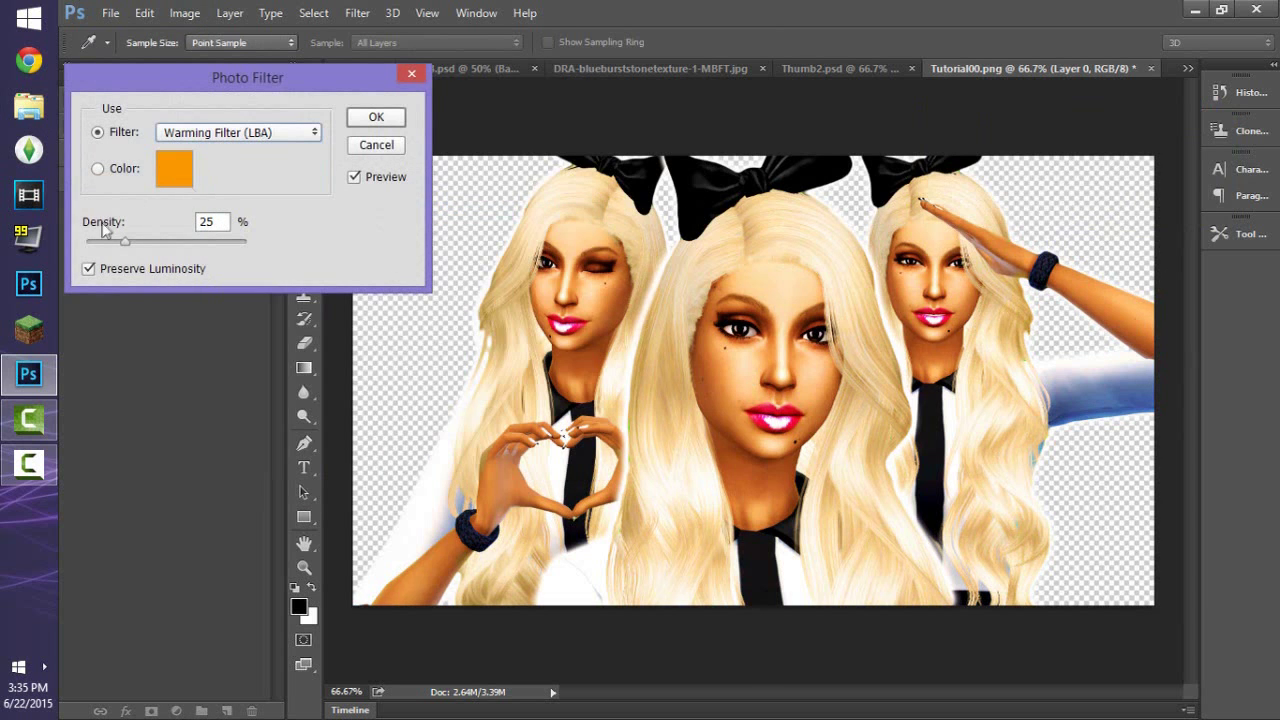
left_click(260, 136)
left_click(214, 206)
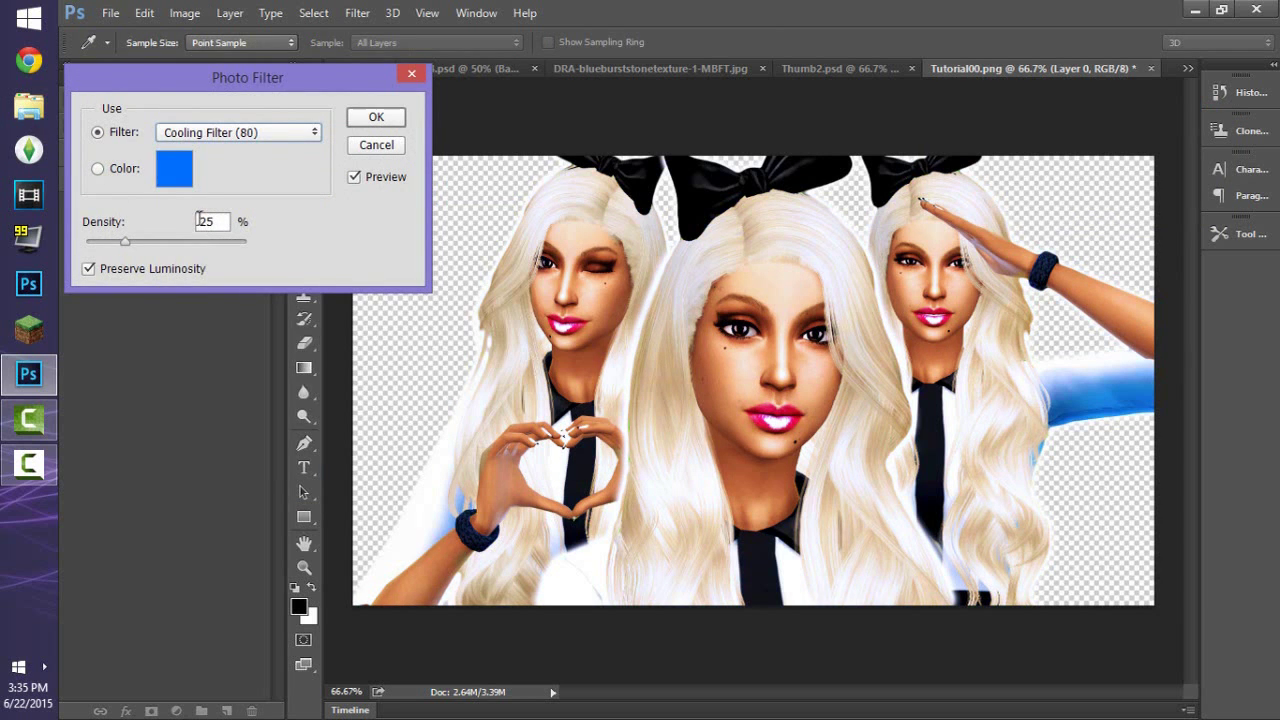
left_click(261, 136)
left_click(175, 257)
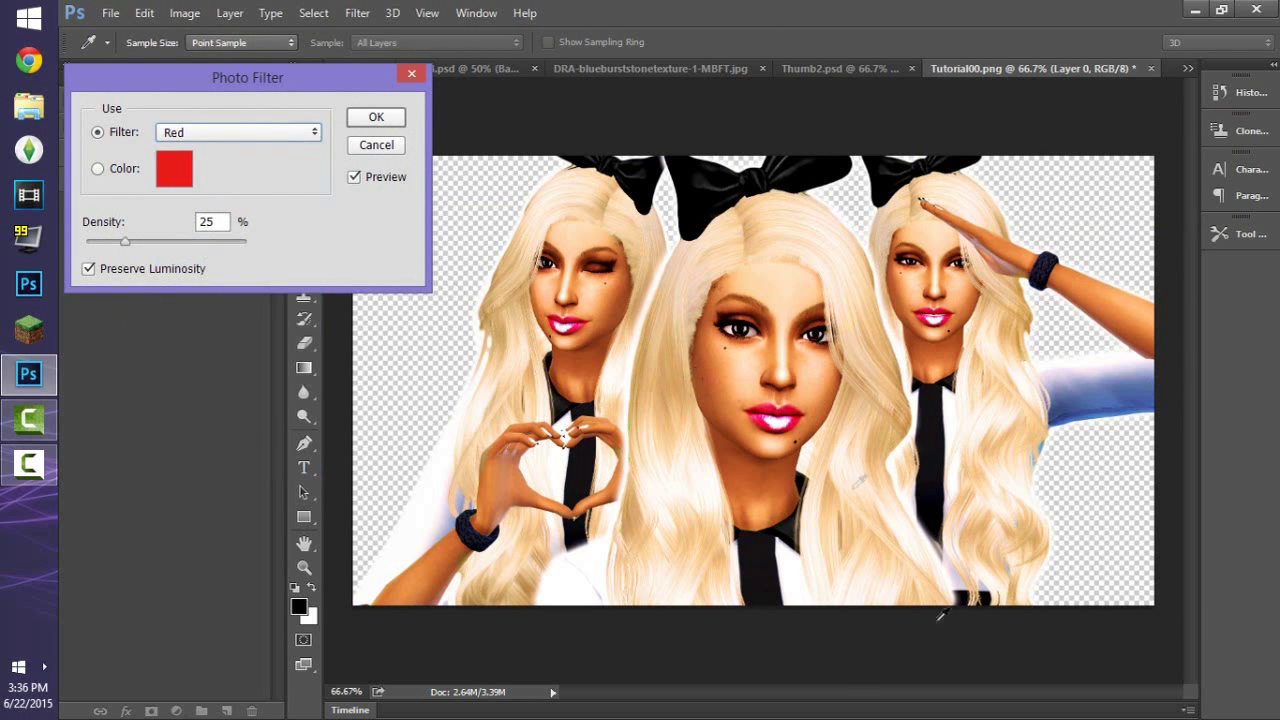
left_click_drag(125, 241, 293, 258)
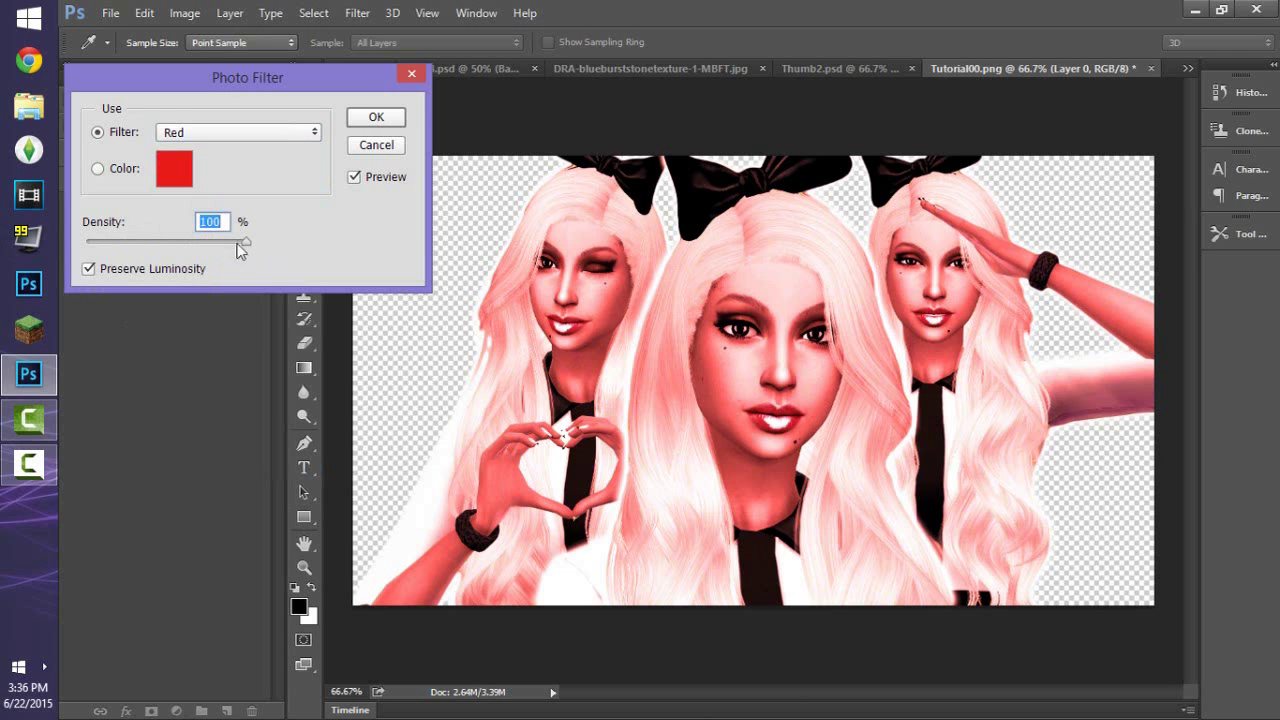
left_click_drag(243, 243, 133, 250)
left_click(90, 269)
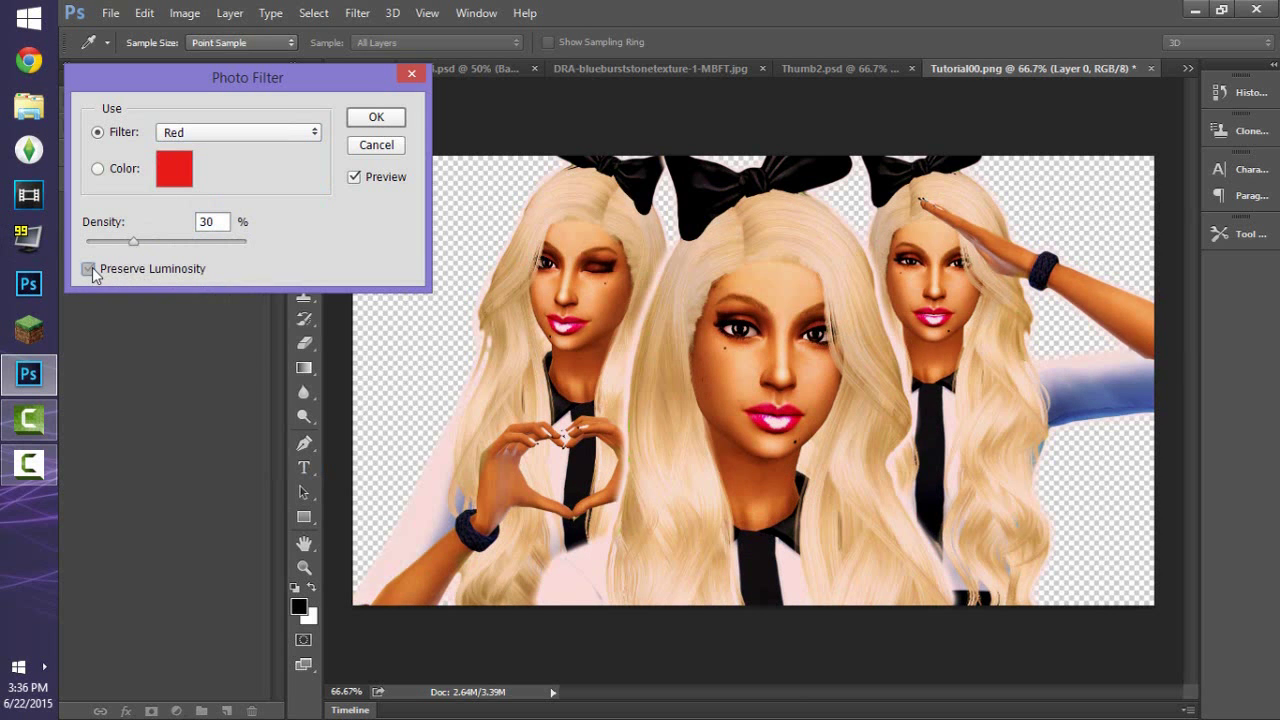
left_click(90, 270)
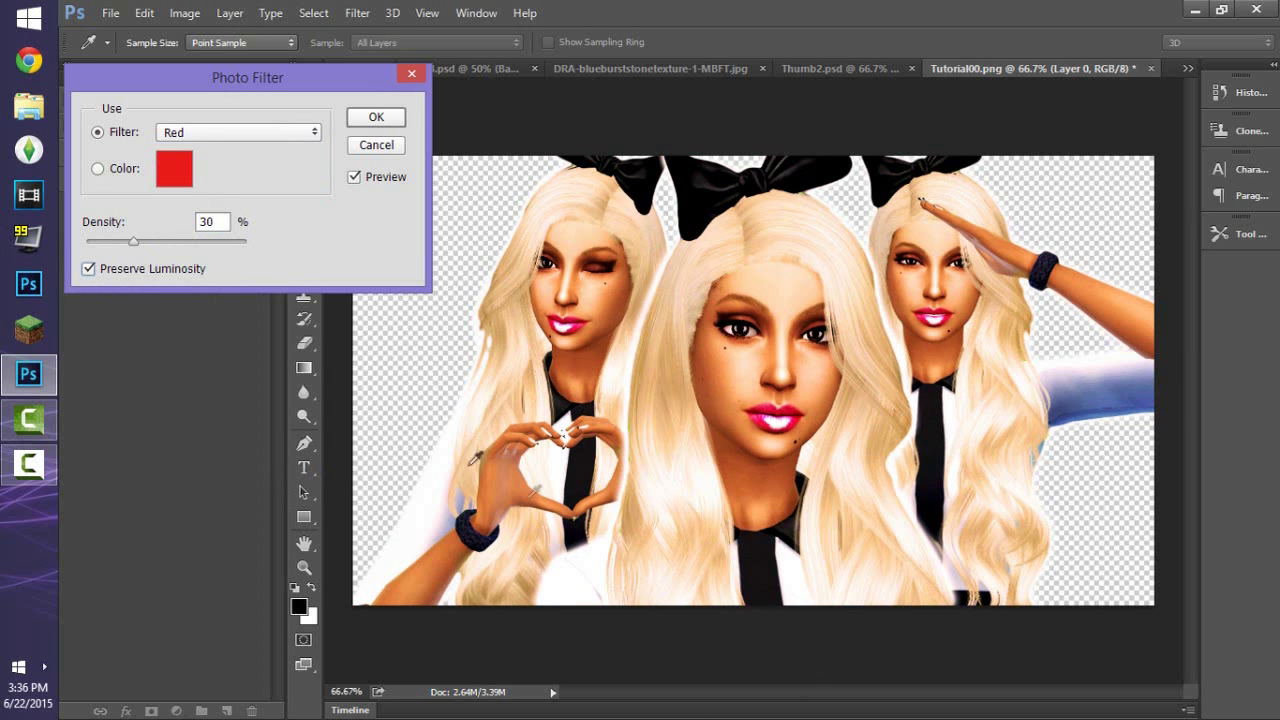
- After trying Cyan and Deep Blue, apply Warming Filter (81) at 11% density
left_click(186, 132)
left_click(165, 329)
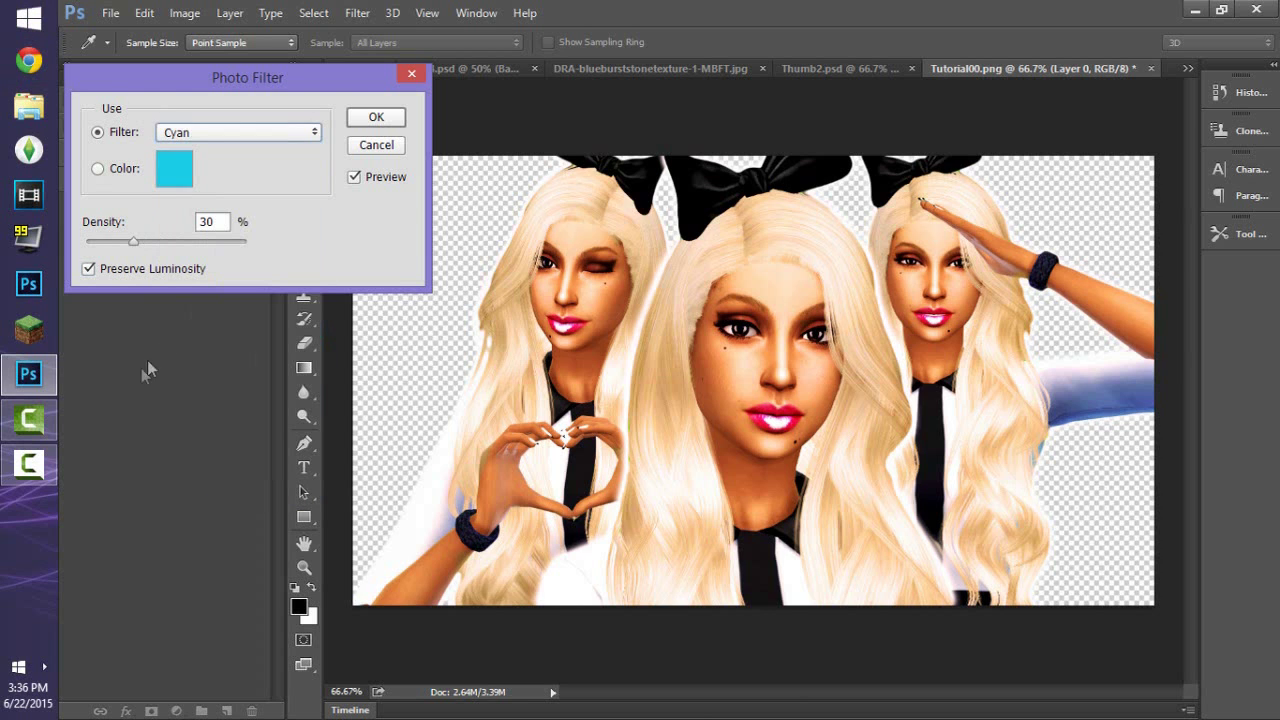
left_click(258, 133)
left_click(206, 436)
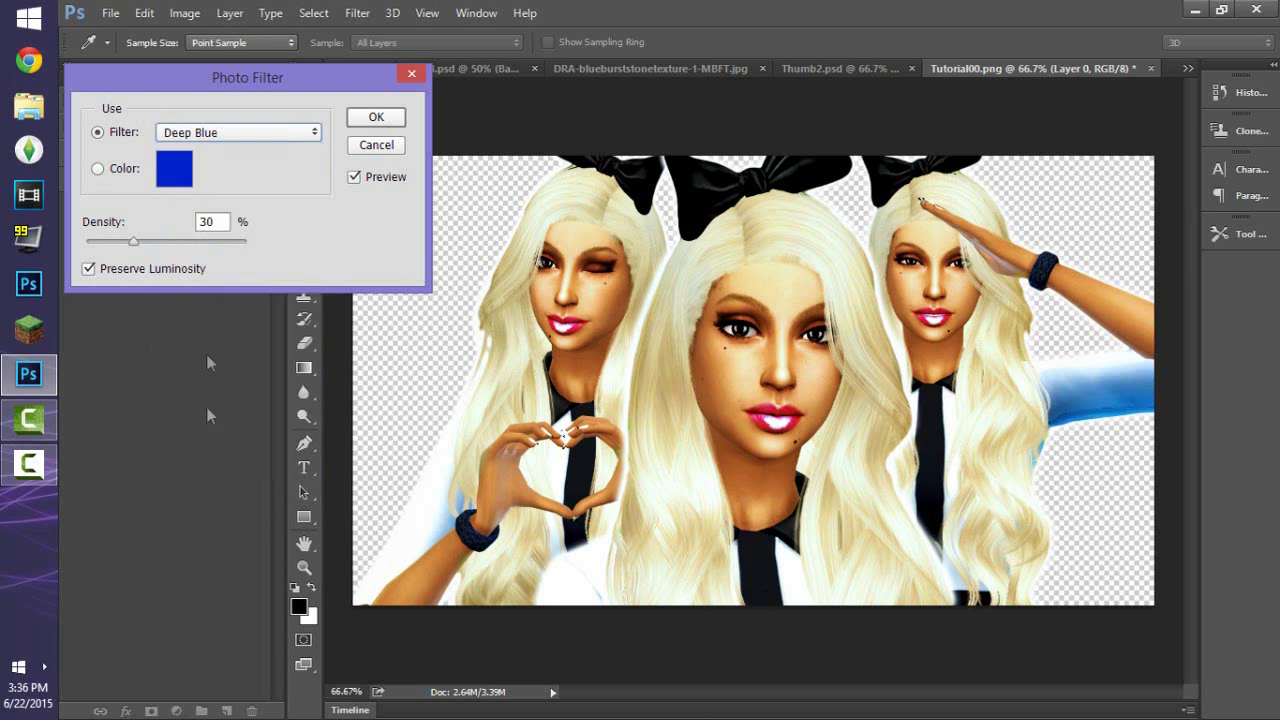
left_click(229, 132)
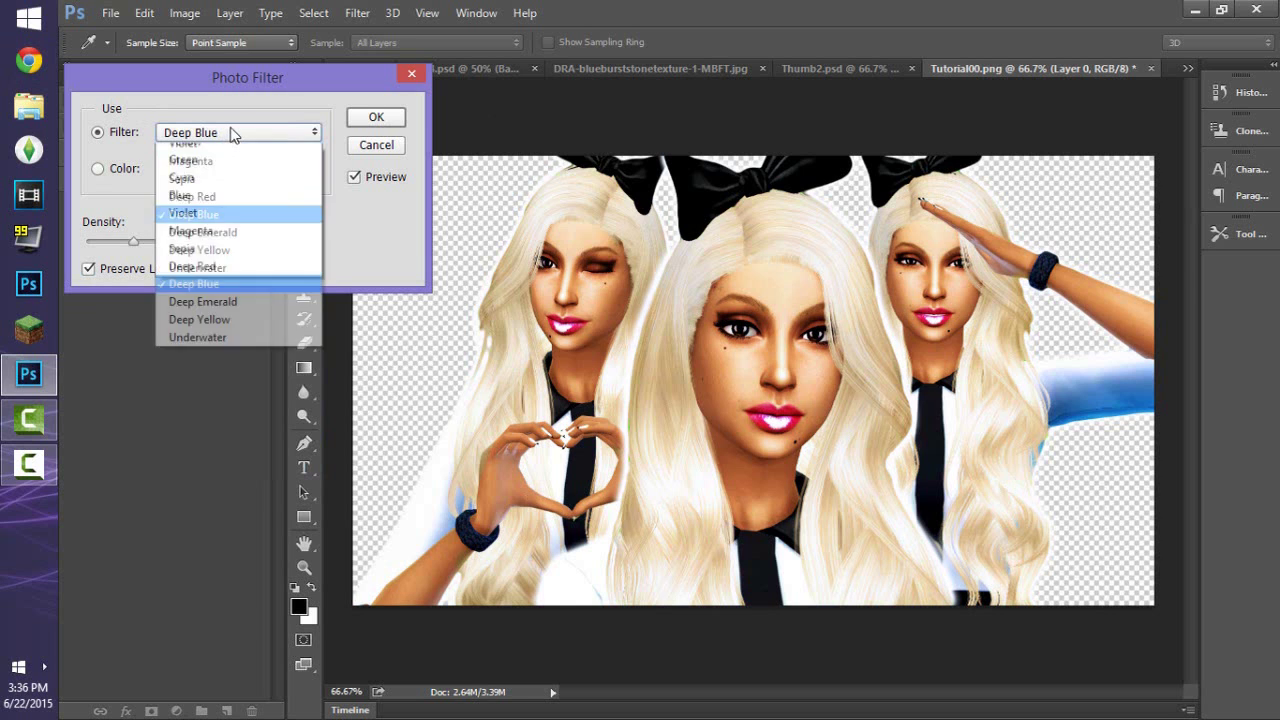
left_click(228, 186)
left_click(272, 136)
left_click(238, 176)
left_click_drag(132, 243, 103, 246)
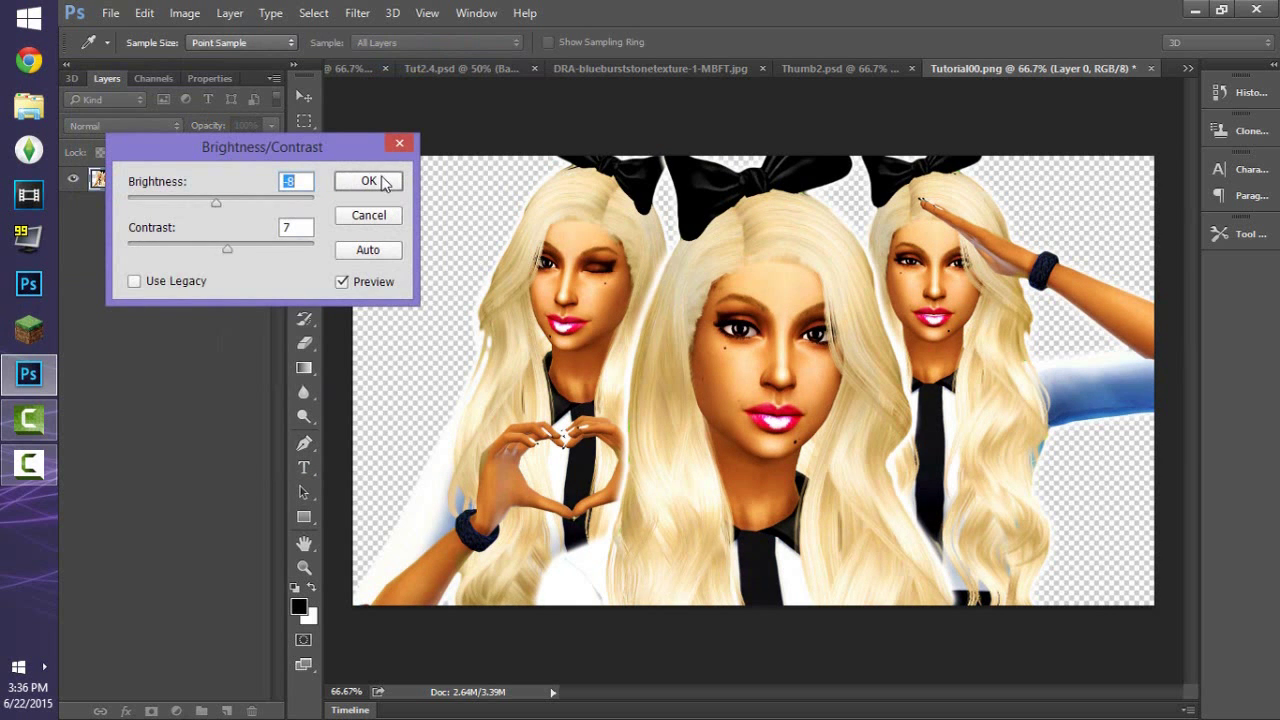
left_click(368, 181)
left_click(304, 96)
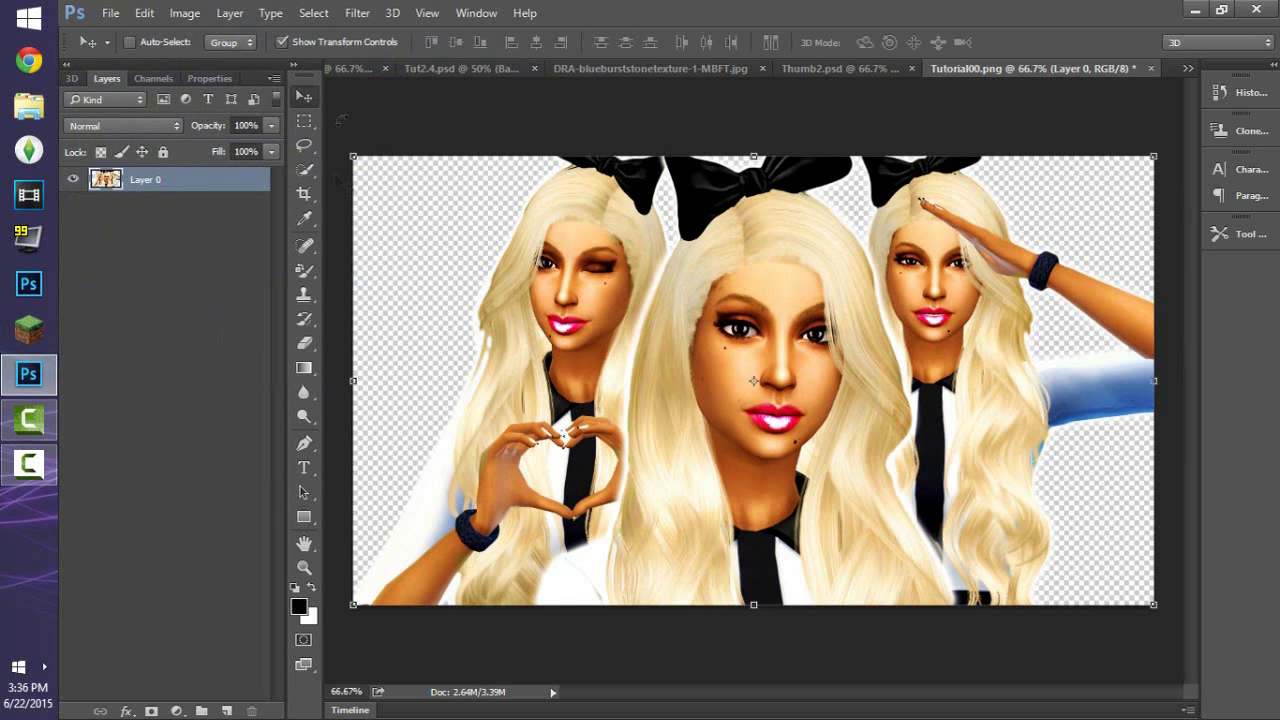
- Apply Shadows/Highlights with shadows 0% and highlights 6%, then save Tutorial00.png
left_click(185, 13)
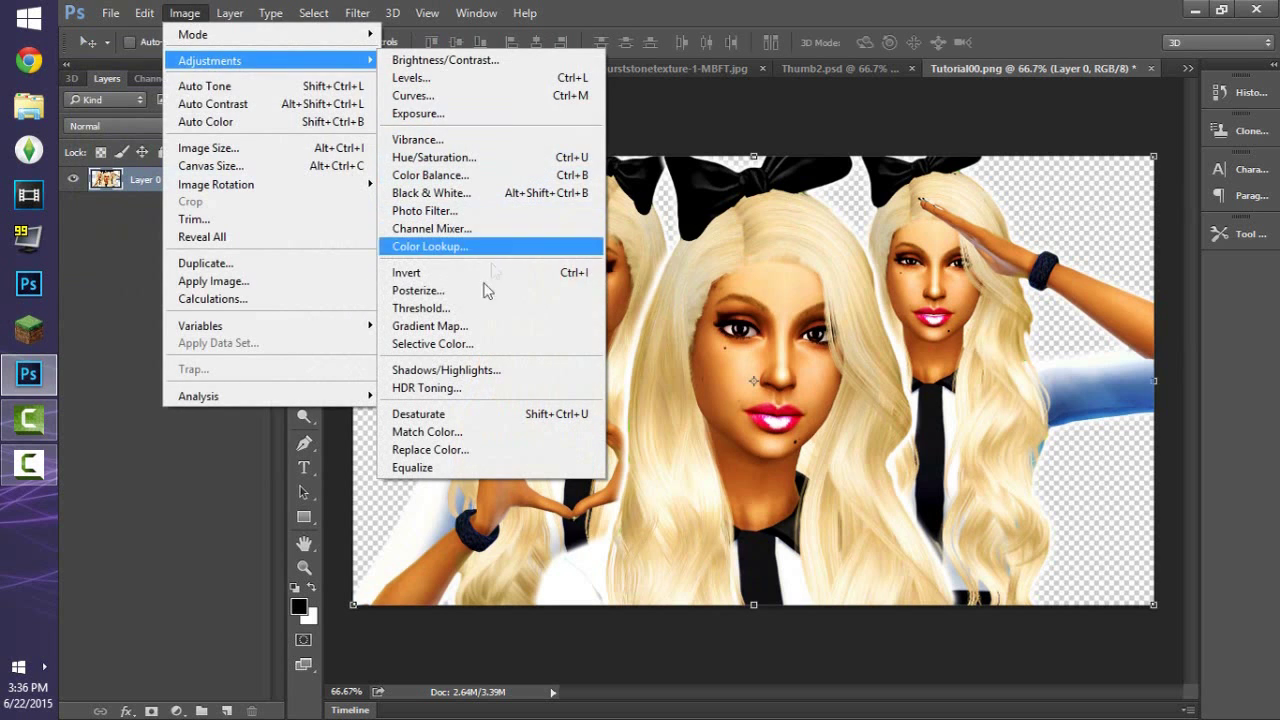
mouse_move(210, 60)
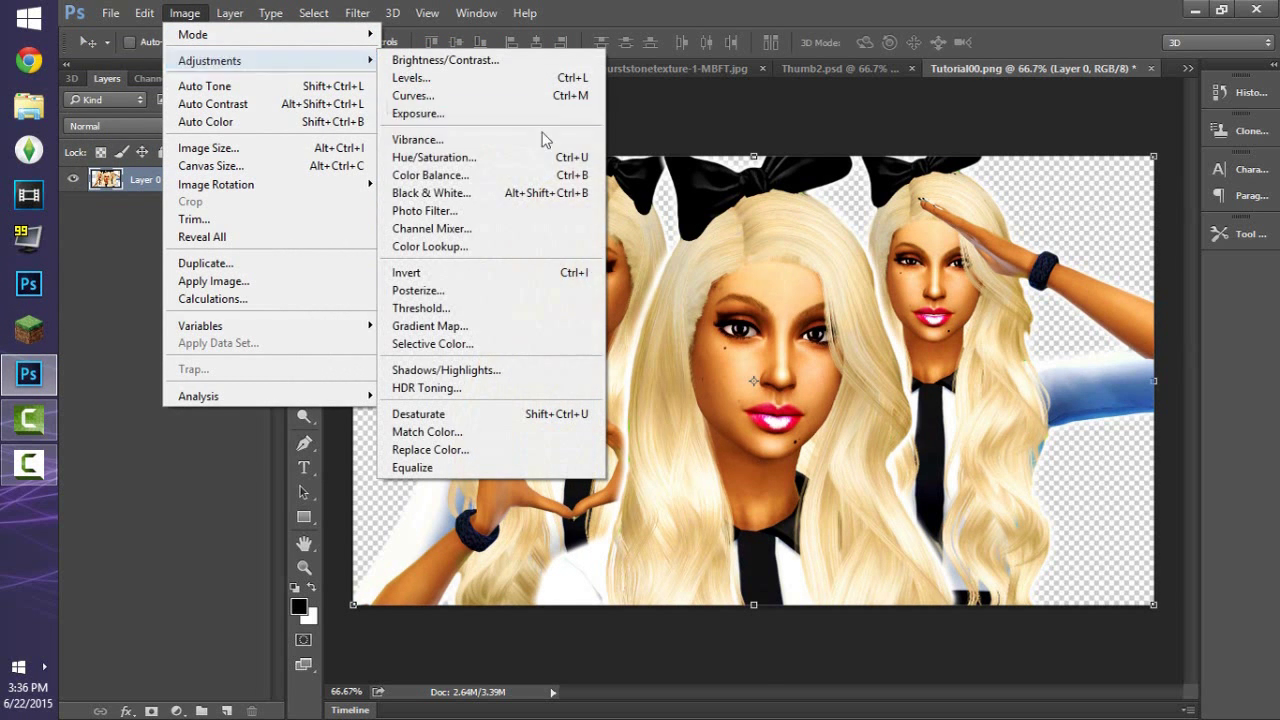
left_click(438, 372)
left_click_drag(578, 167, 1088, 100)
left_click_drag(1085, 165, 1120, 166)
left_click_drag(1141, 173, 1036, 172)
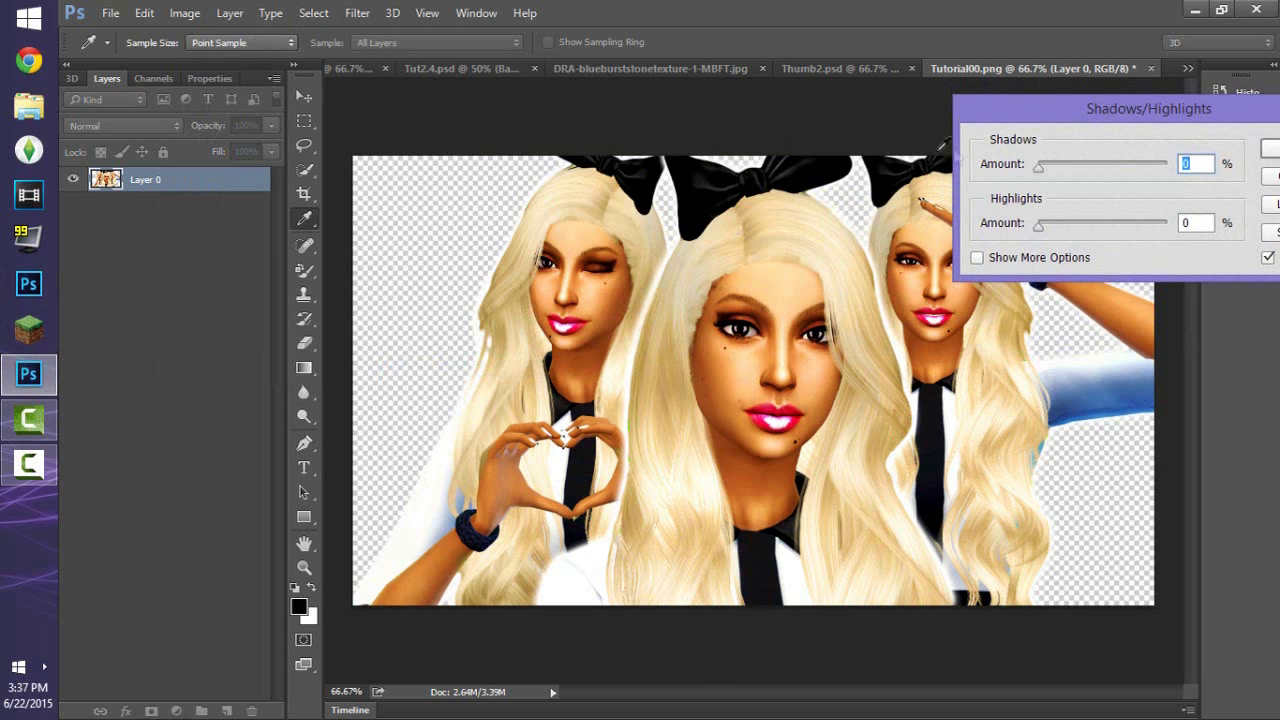
left_click_drag(1037, 227, 1045, 230)
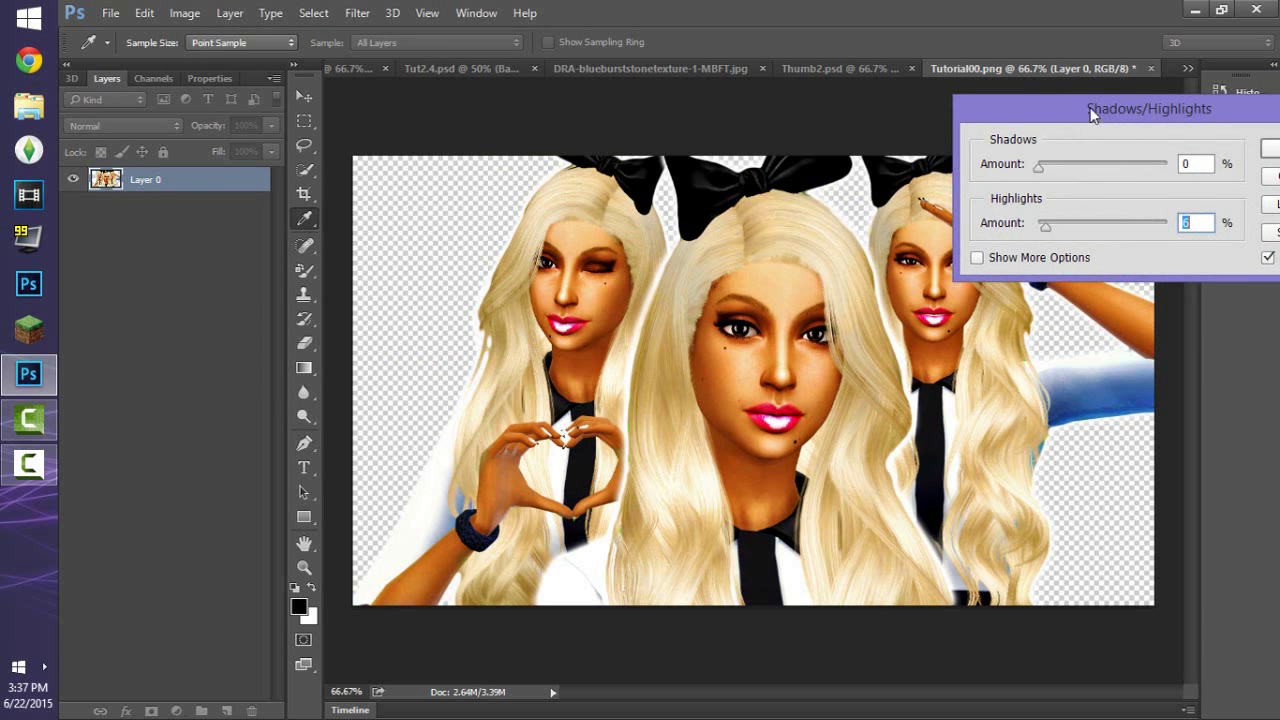
left_click_drag(1086, 108, 823, 140)
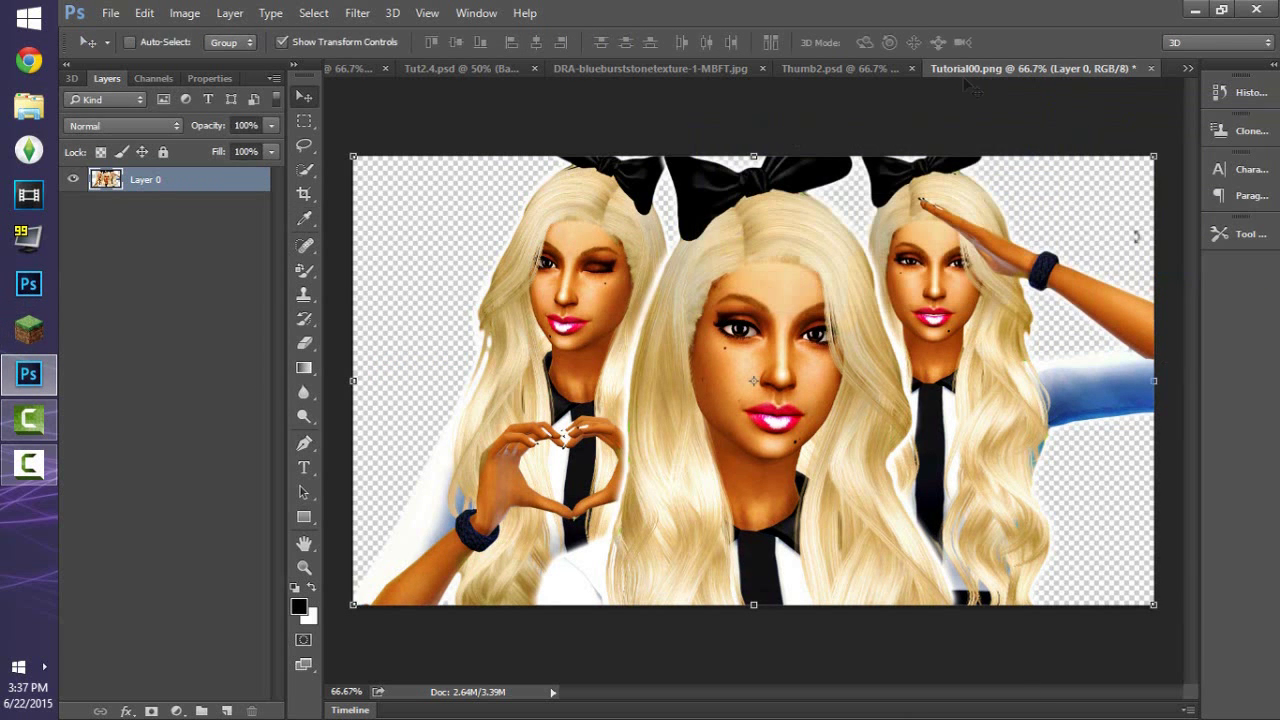
left_click(109, 12)
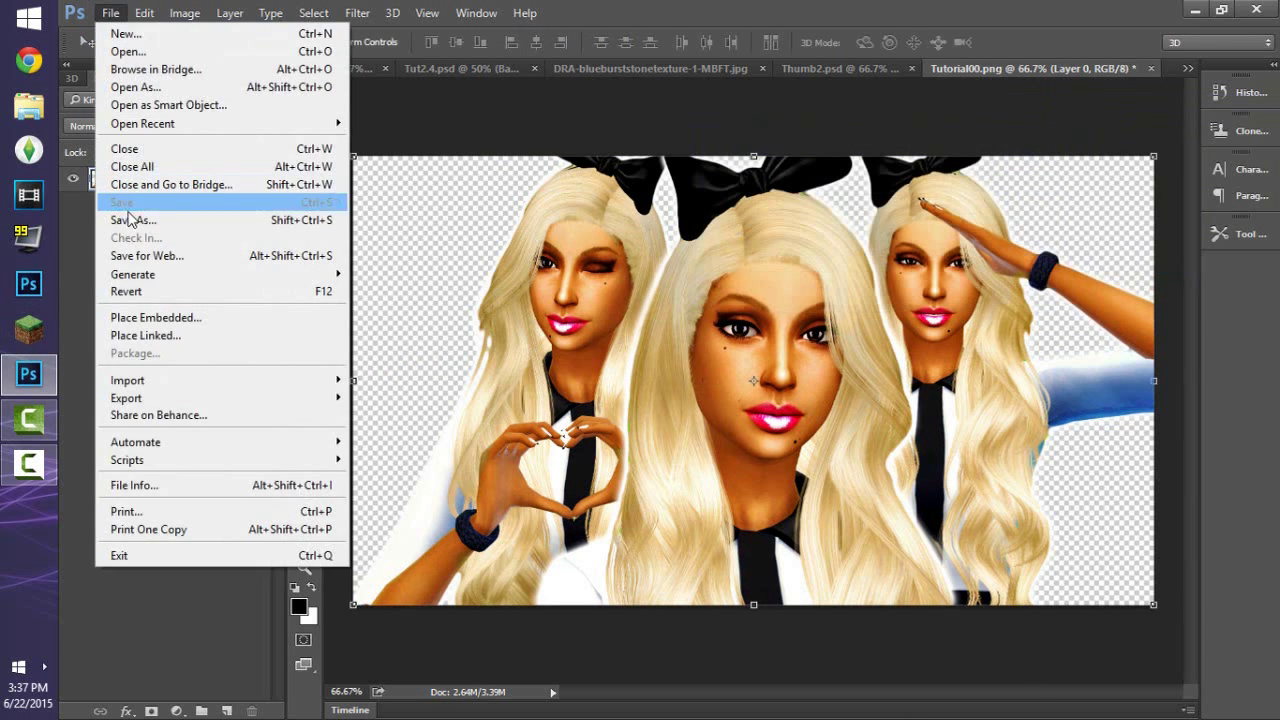
left_click(135, 208)
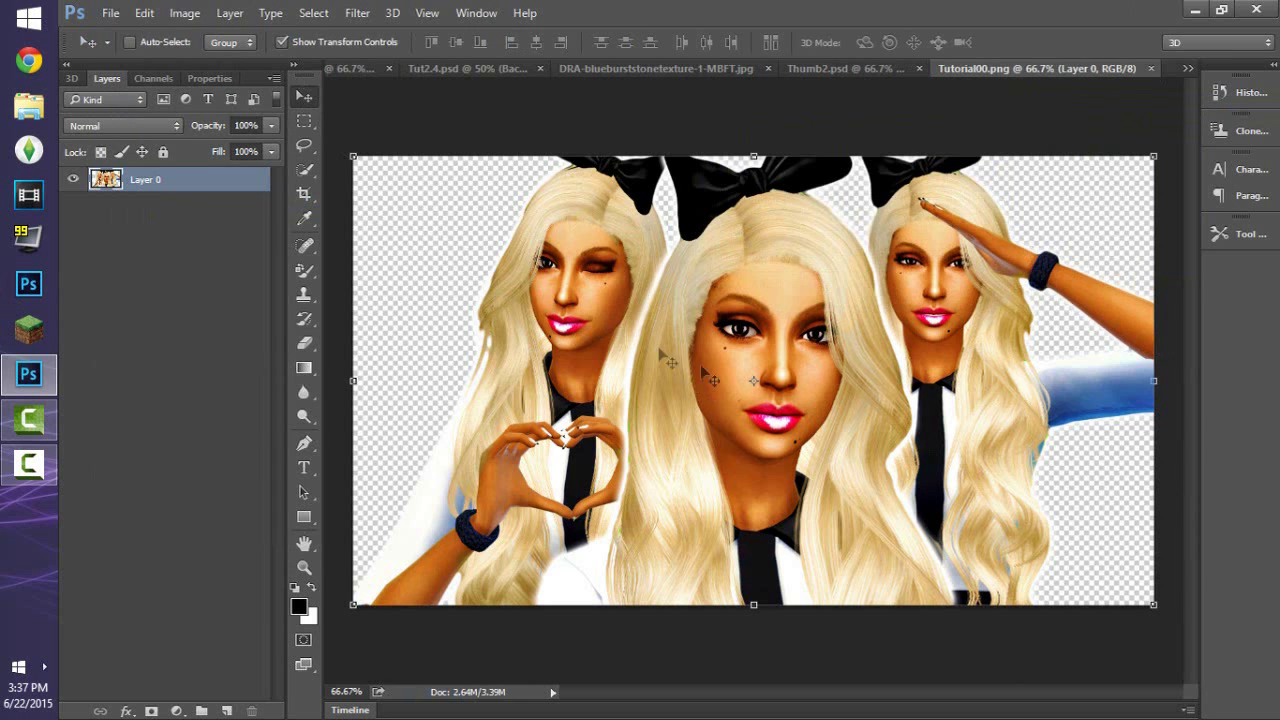
- Drag the Sim image from Tutorial00.png into Thumb2.psd and position it on the purple canvas
left_click_drag(735, 330, 979, 71)
left_click_drag(874, 262, 383, 591)
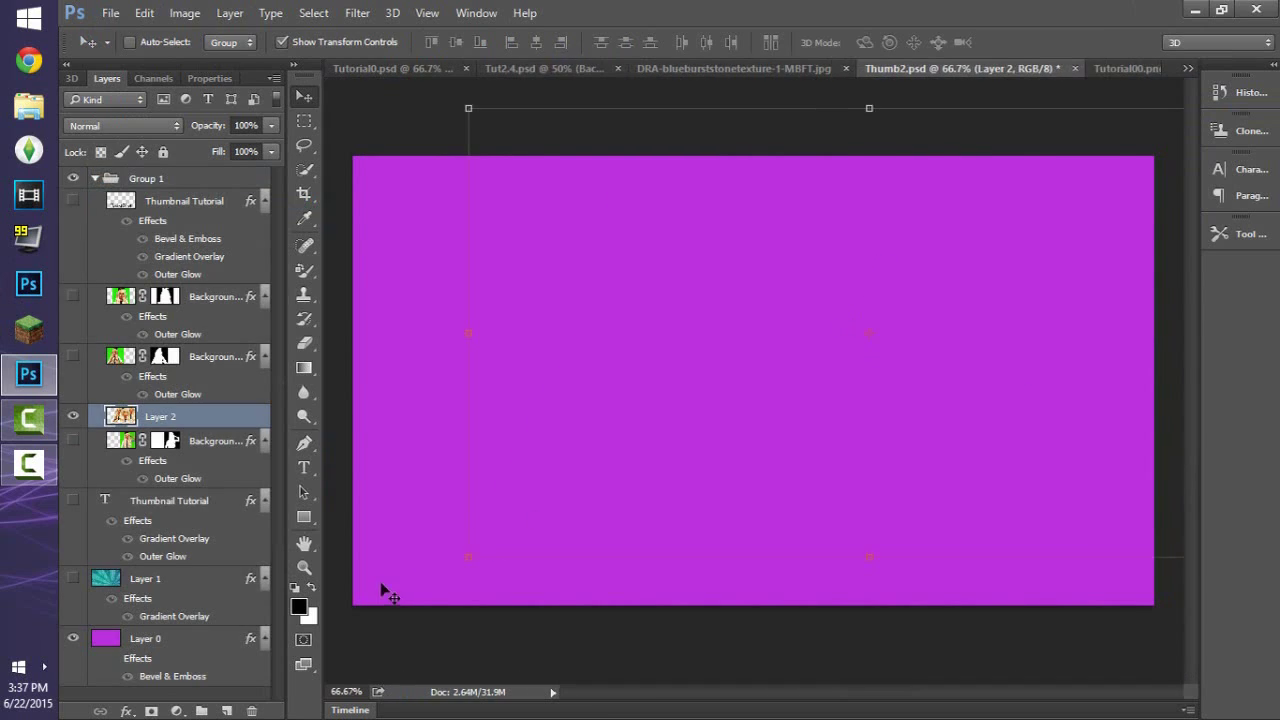
left_click_drag(647, 354, 790, 392)
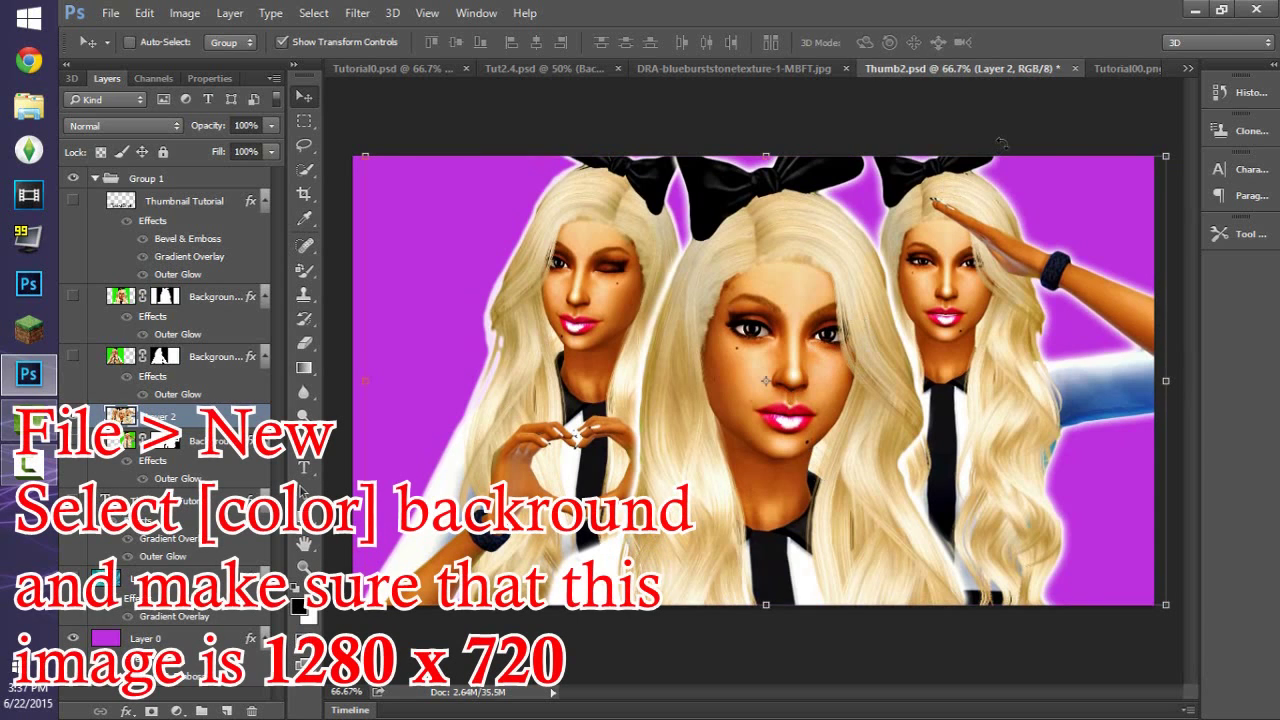
- Review the open documents and a 1280 x 720 new-document setup with Transparent background
left_click(390, 69)
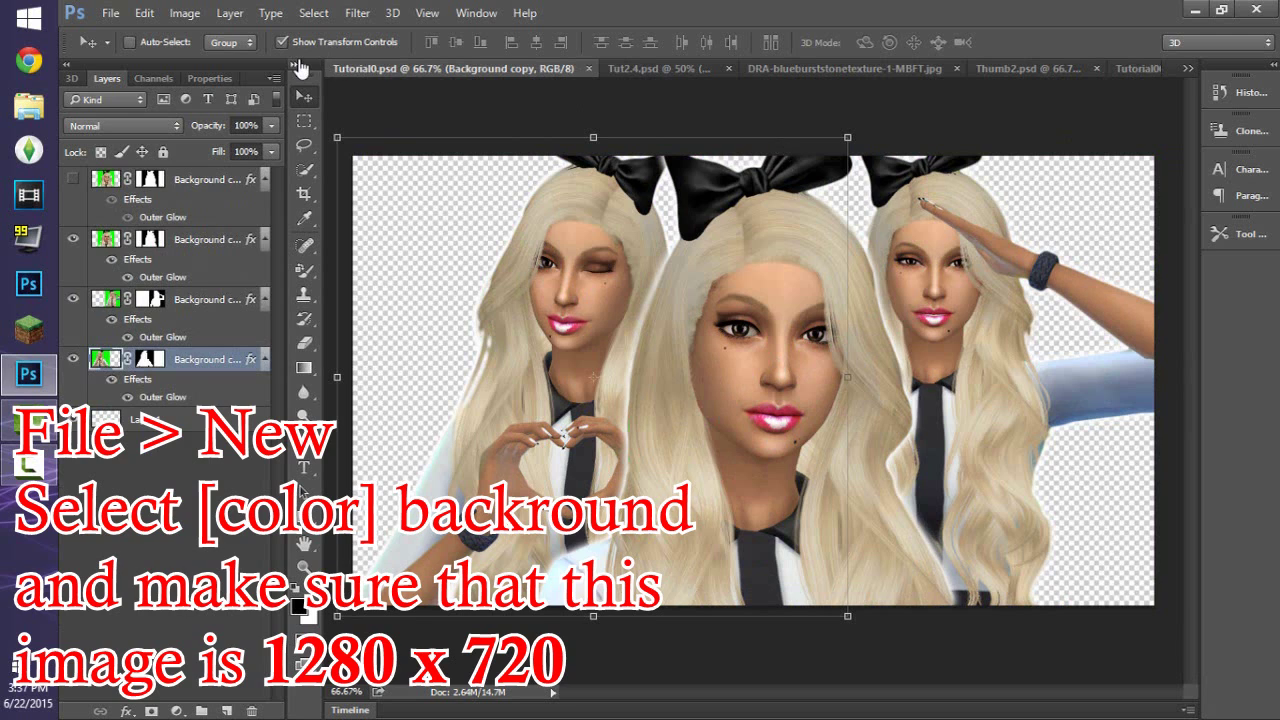
left_click(110, 13)
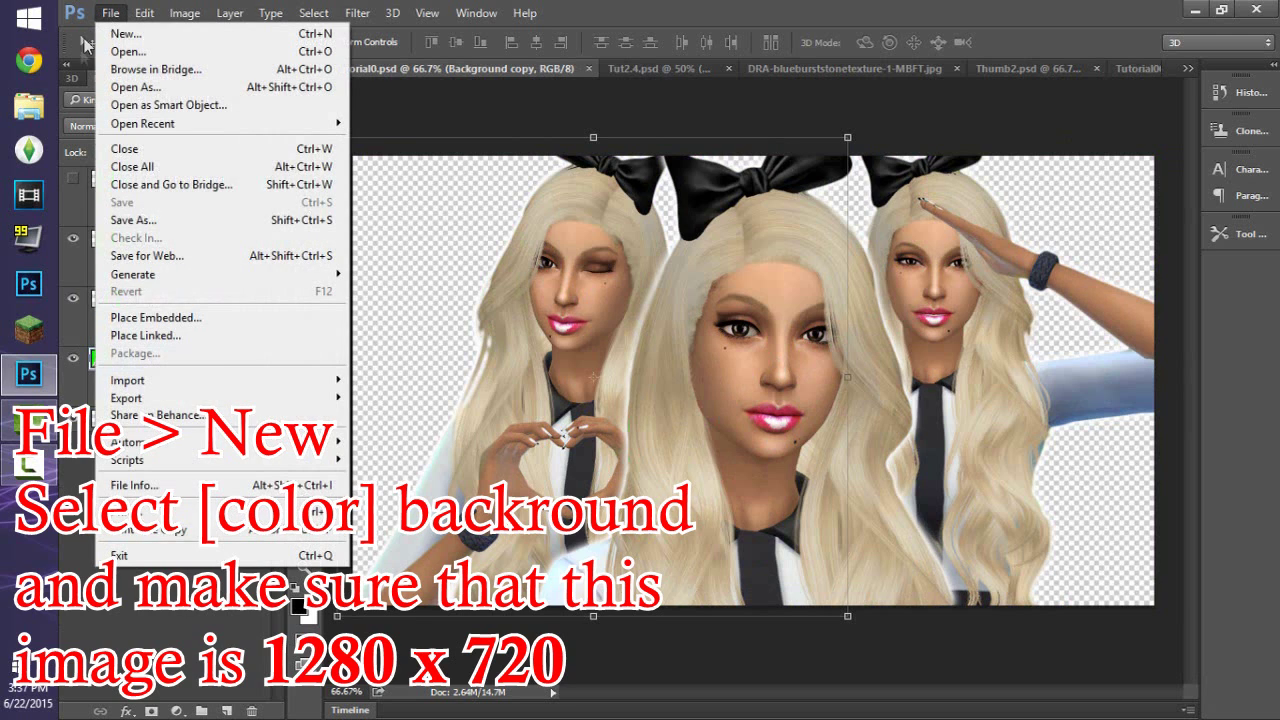
left_click(780, 68)
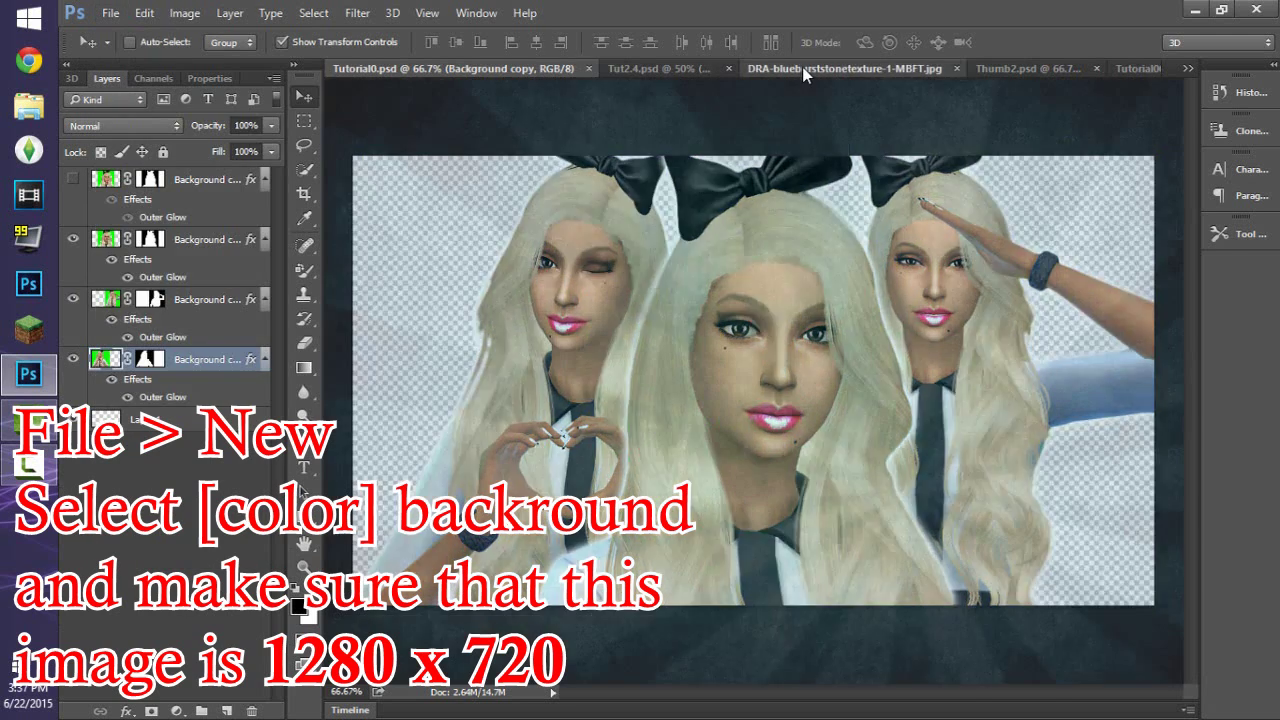
left_click_drag(909, 66, 725, 72)
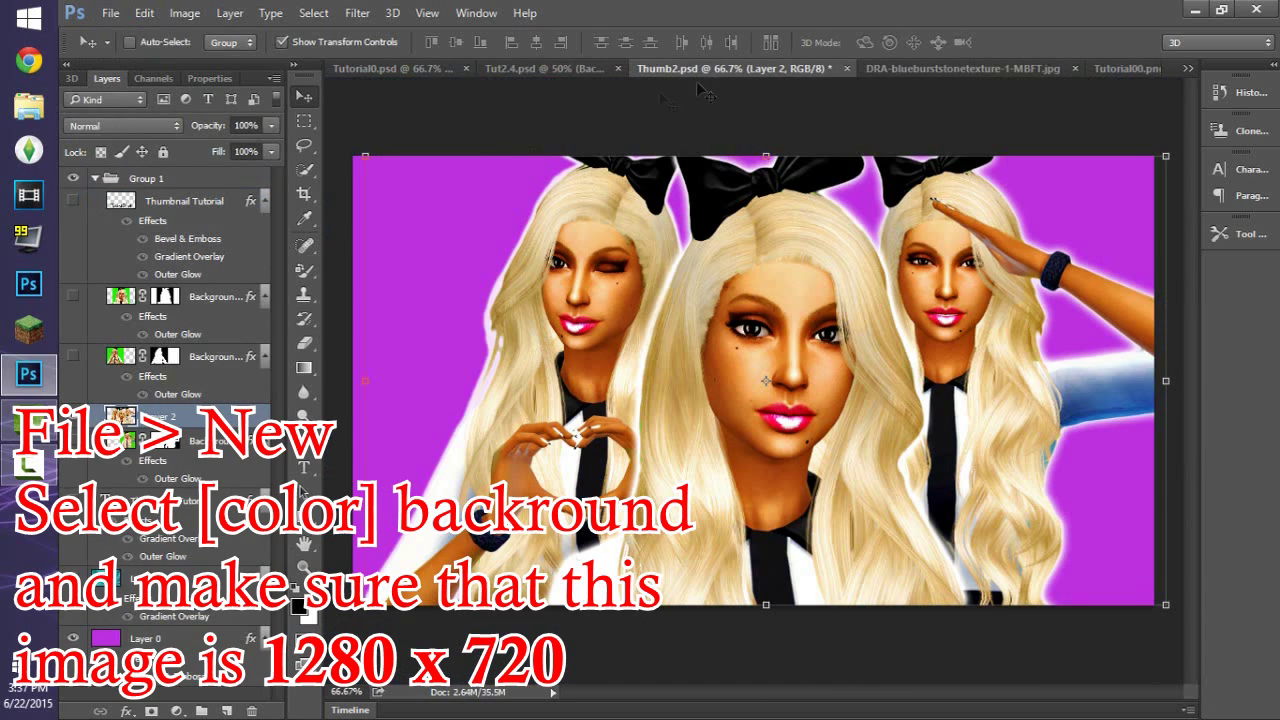
left_click(110, 13)
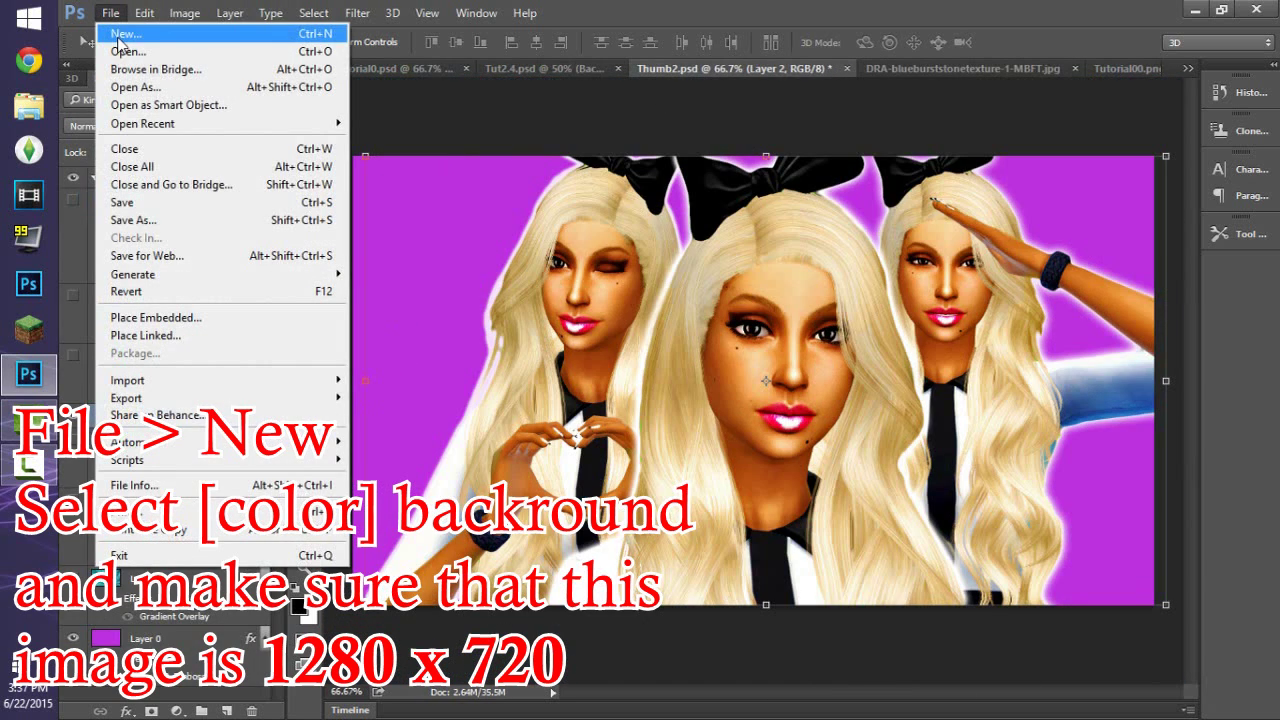
left_click(118, 36)
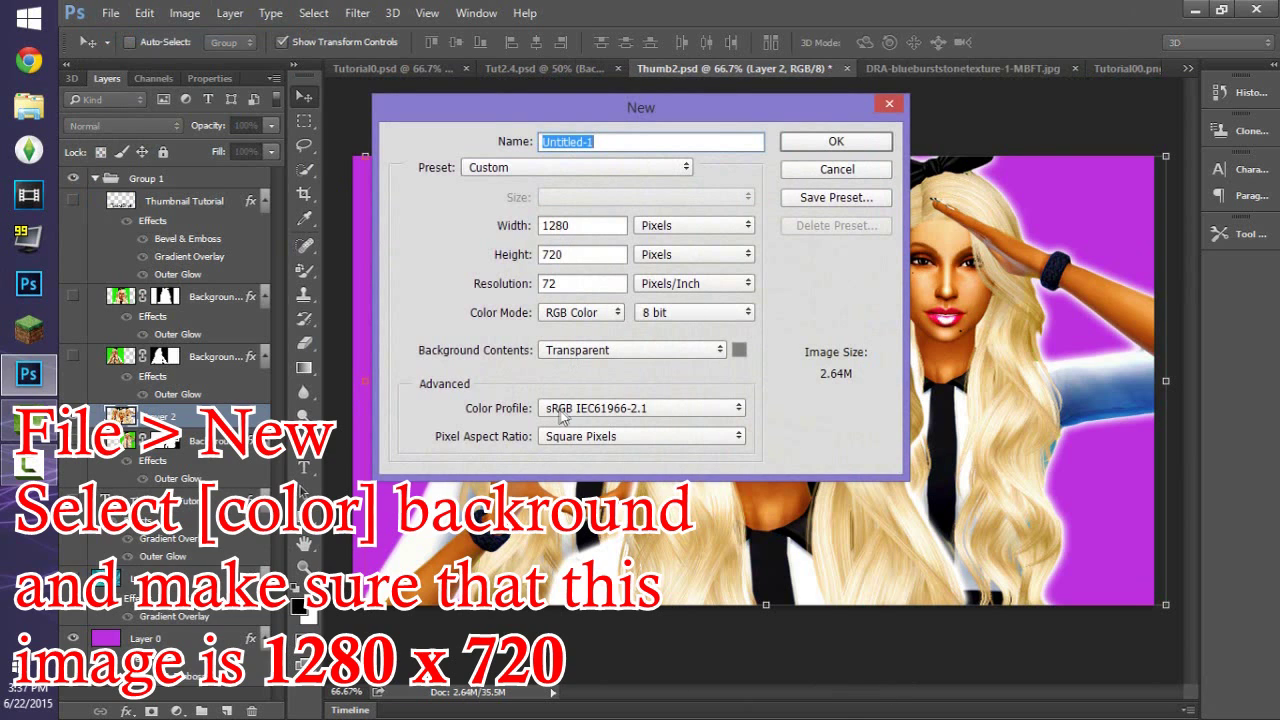
left_click(640, 355)
left_click(619, 352)
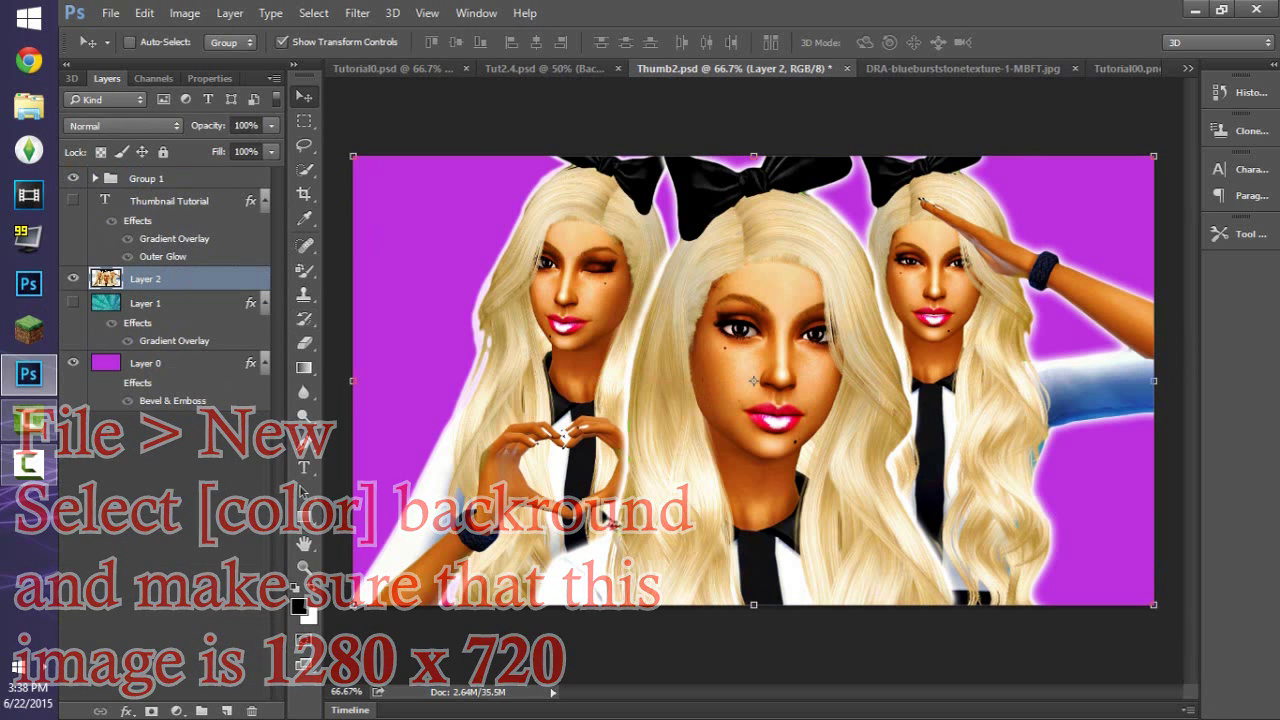
- Drag the DRA-blueburststonetexture image into Thumb2.psd and move Layer 3 below the Sim layer
left_click(906, 70)
scroll(461, 467, "down", 5)
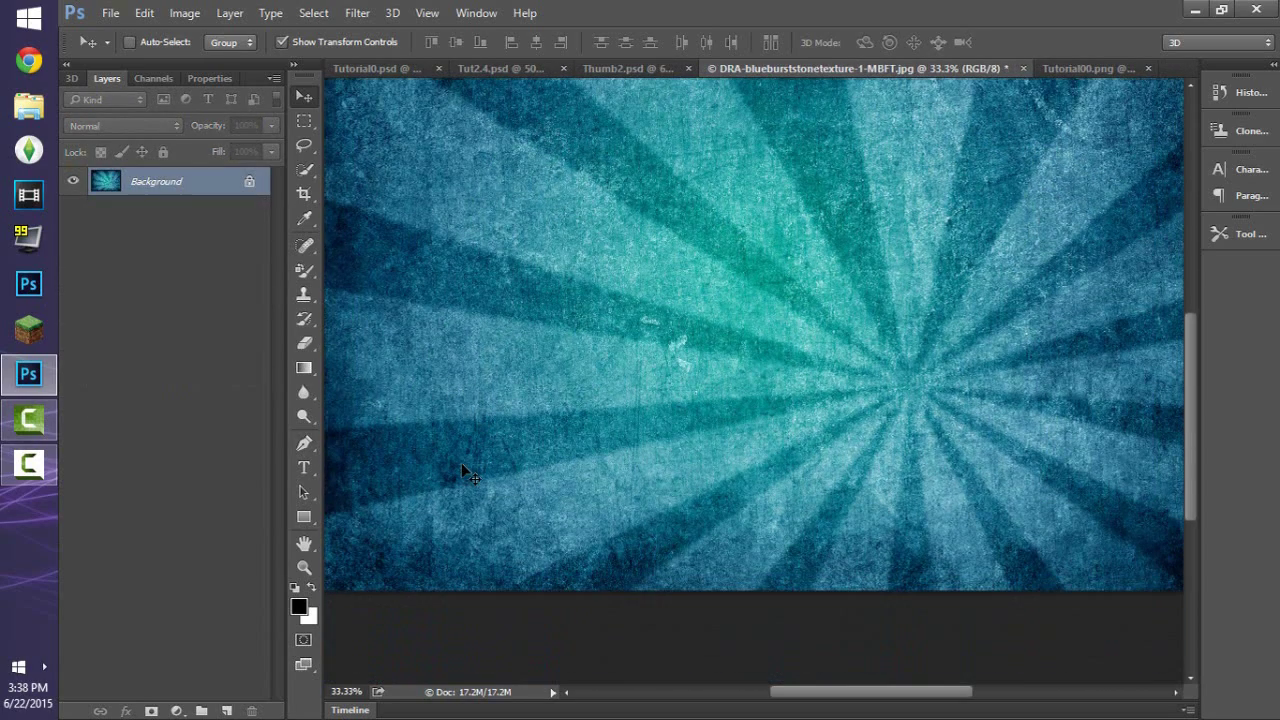
scroll(461, 465, "down", 2, "alt")
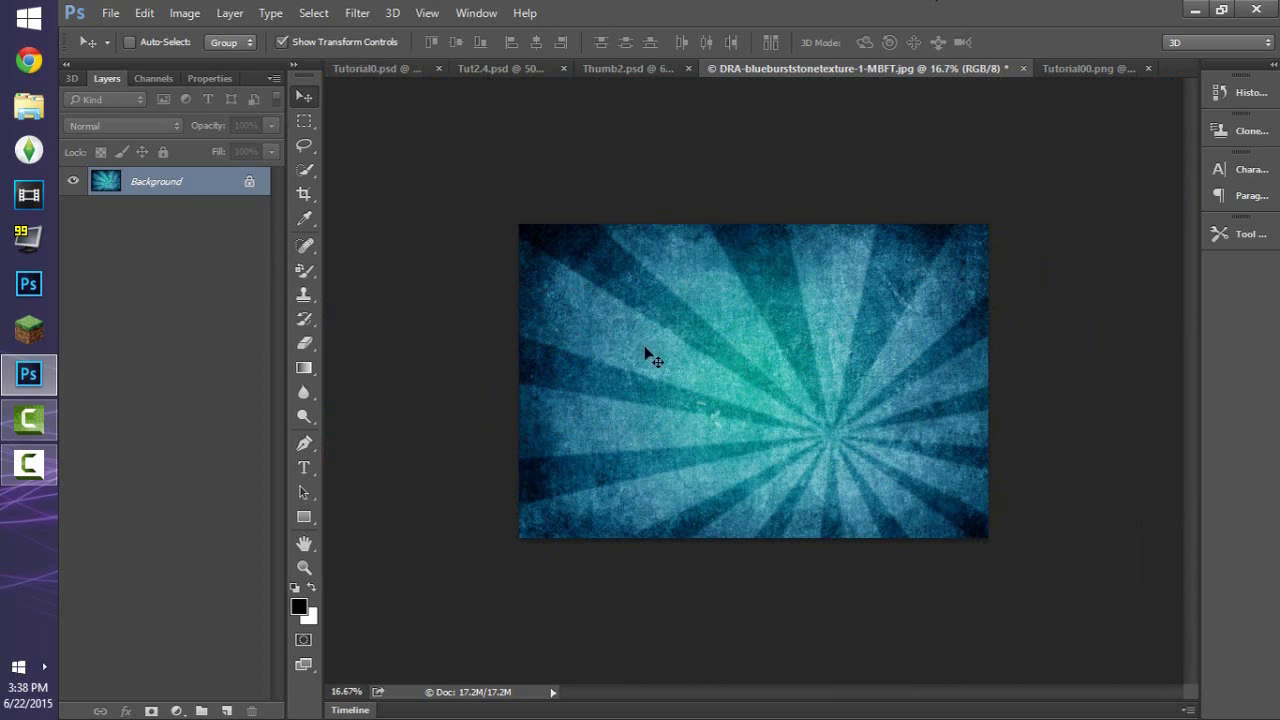
left_click_drag(814, 391, 420, 480)
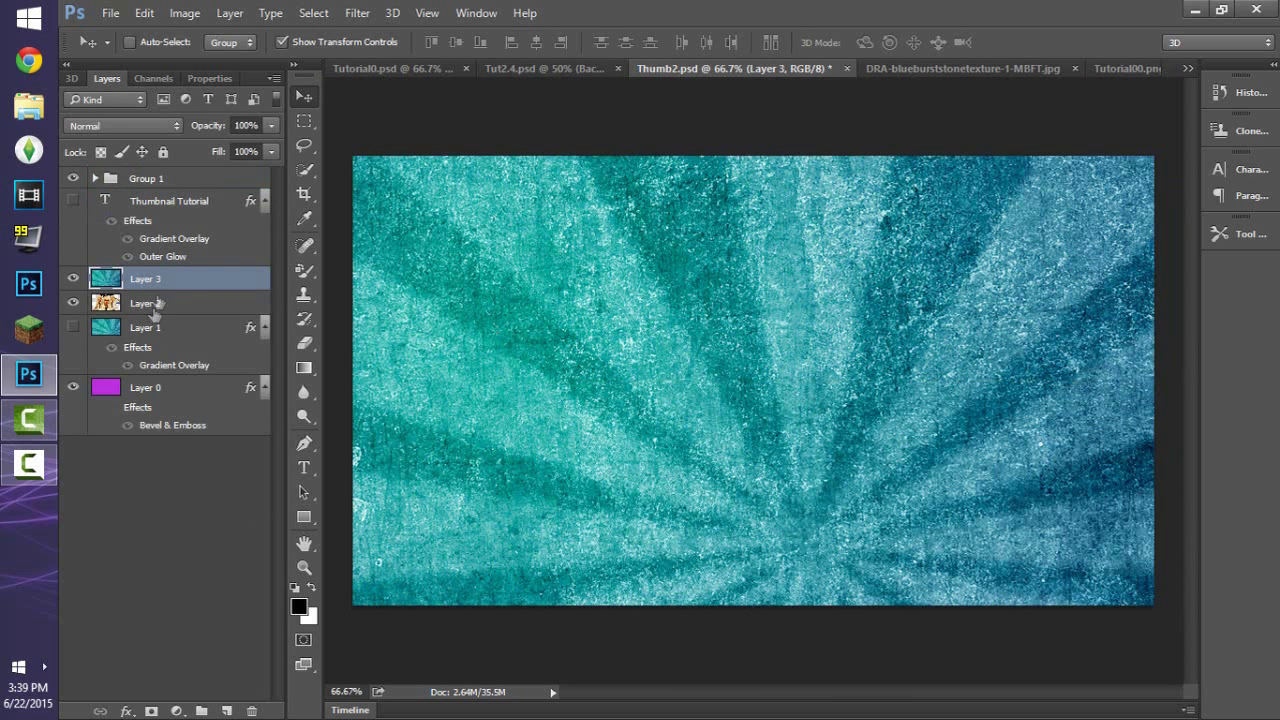
left_click_drag(175, 281, 180, 316)
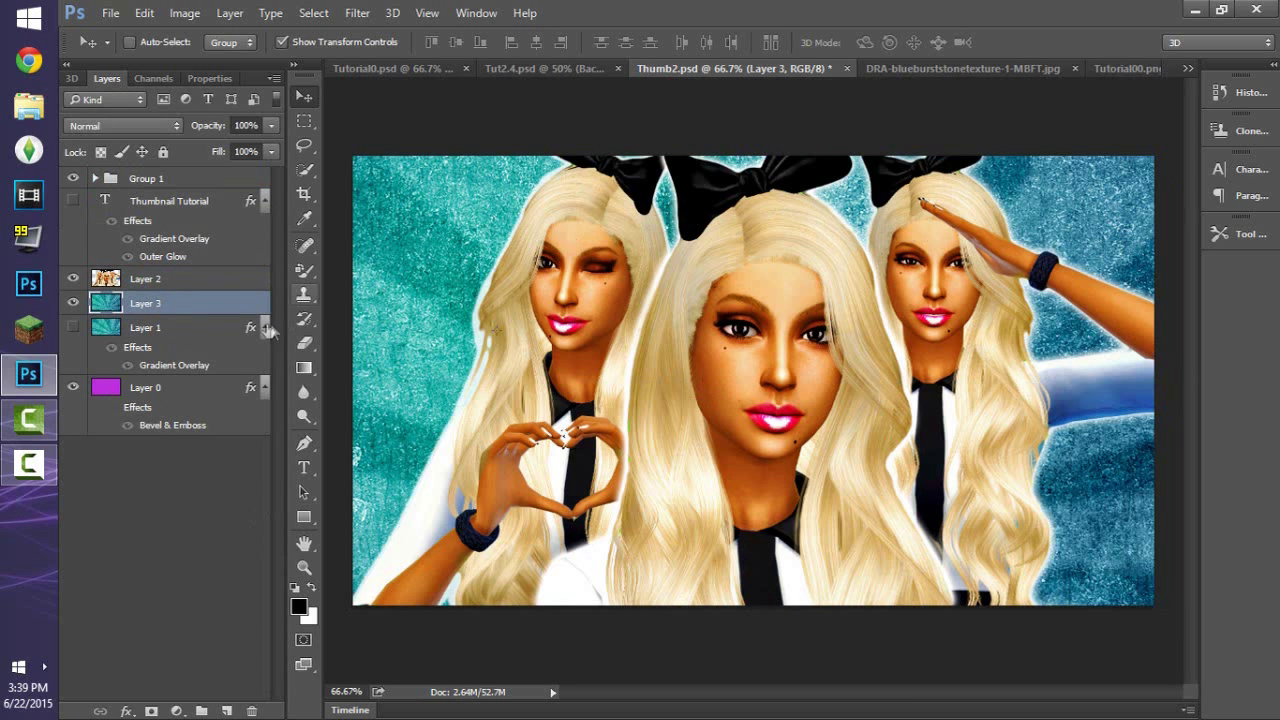
- Toggle Layer 3 and Layer 1 visibility to compare the blue burst and purple textures
left_click(72, 304)
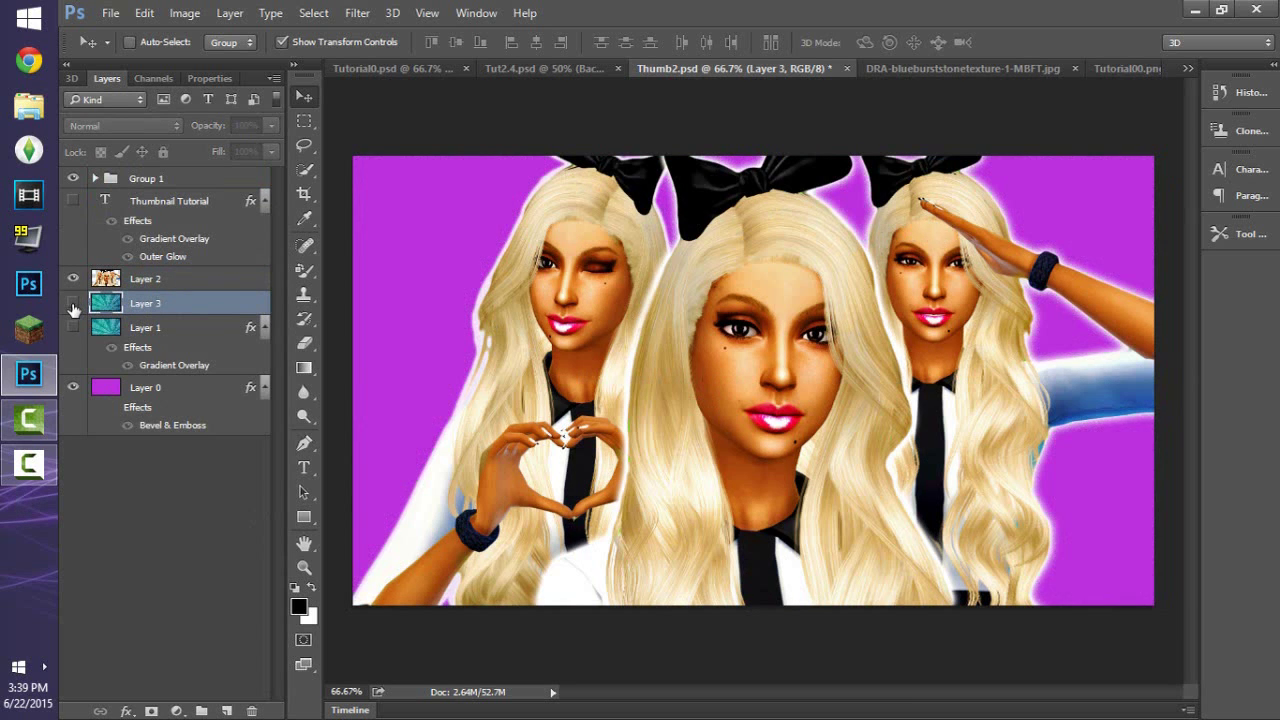
left_click(72, 328)
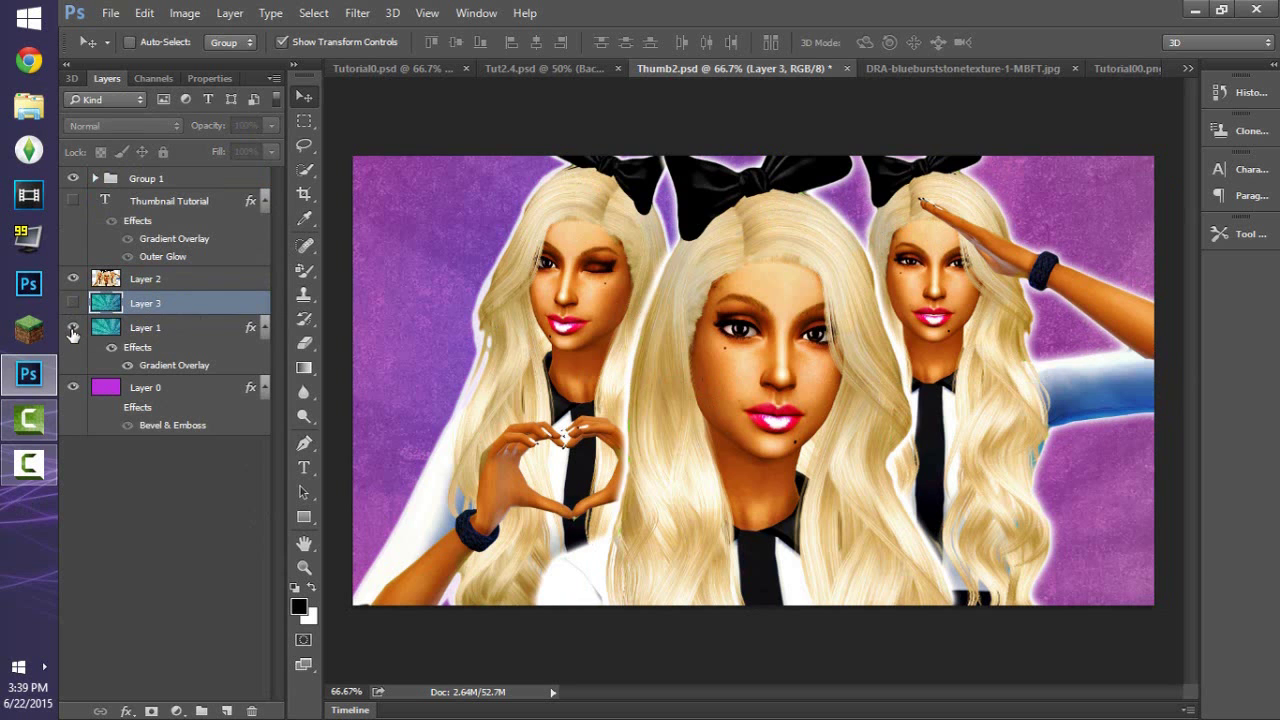
left_click(72, 328)
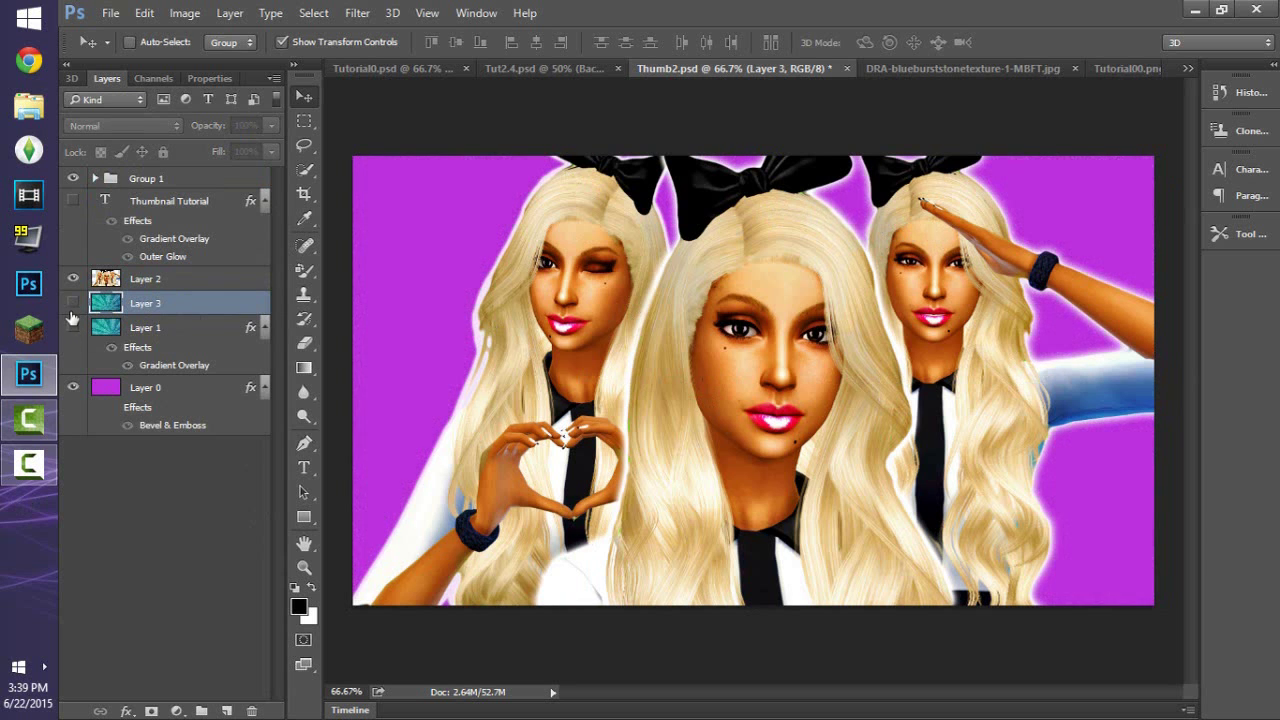
left_click(72, 304)
- Lower Layer 3's opacity to 30% in its Layer Style blending options
double_click(187, 316)
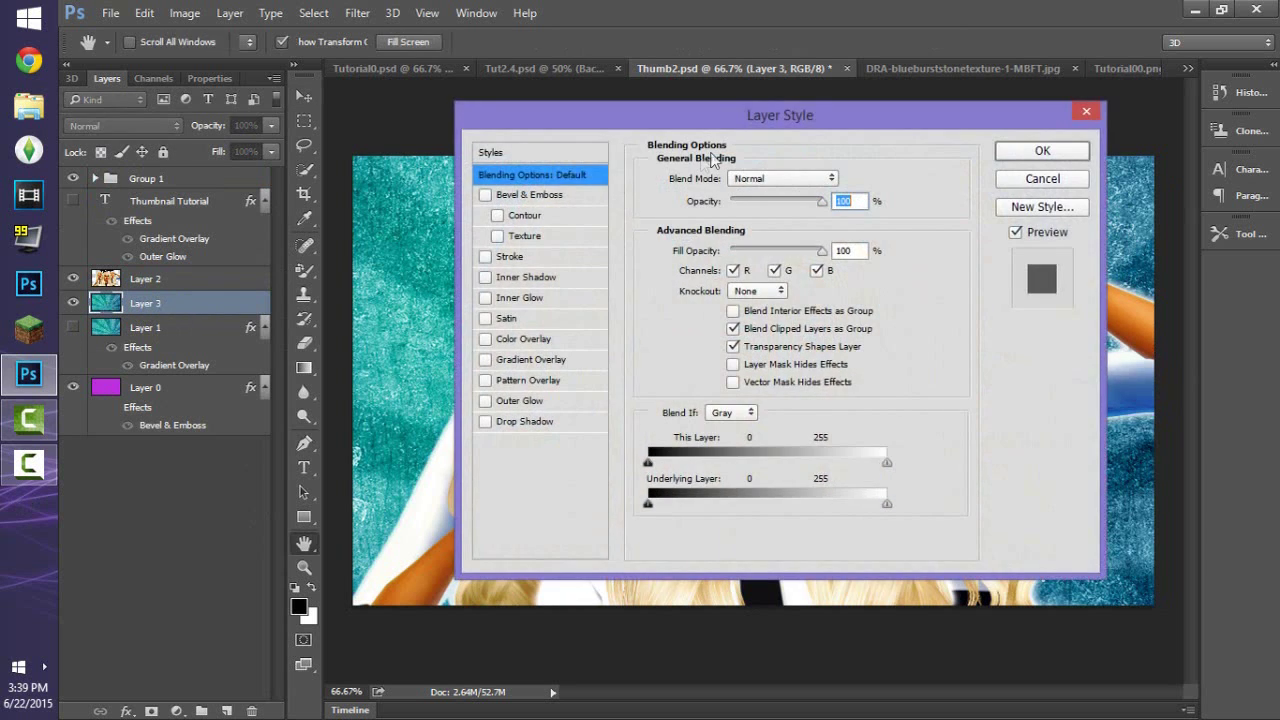
left_click_drag(722, 118, 1117, 106)
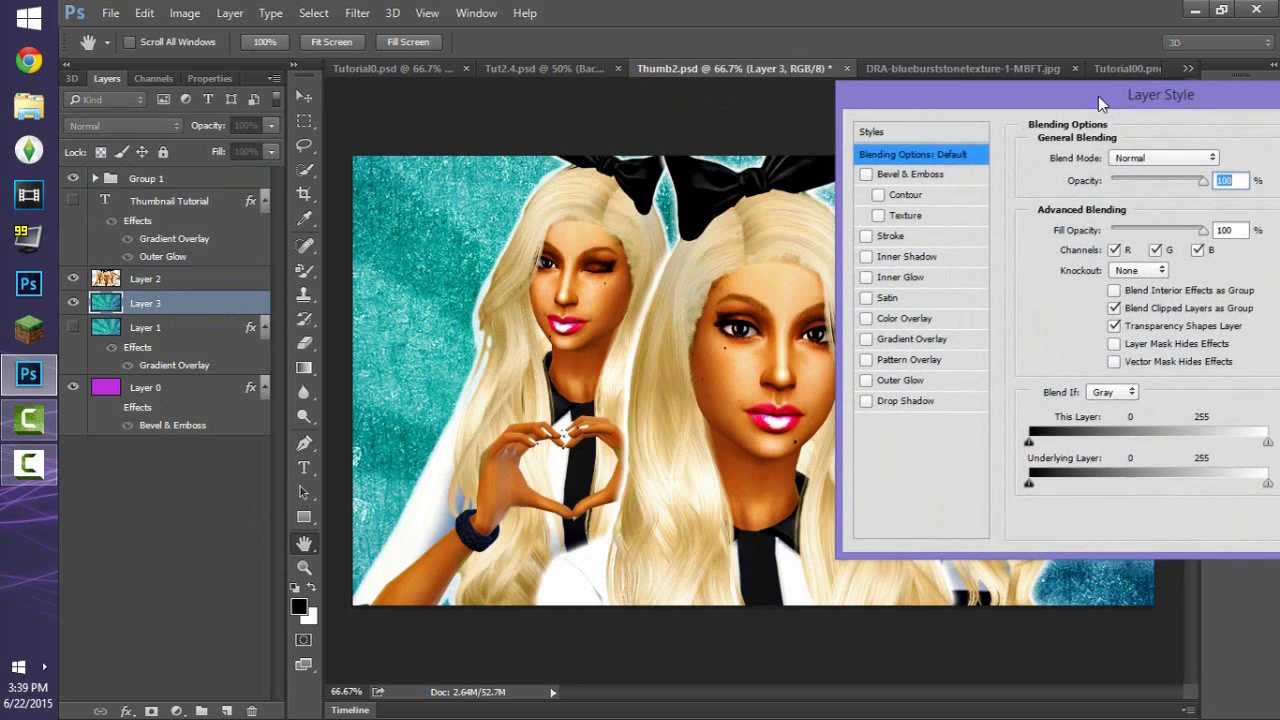
left_click(866, 174)
left_click(866, 174)
left_click_drag(1204, 184, 1140, 198)
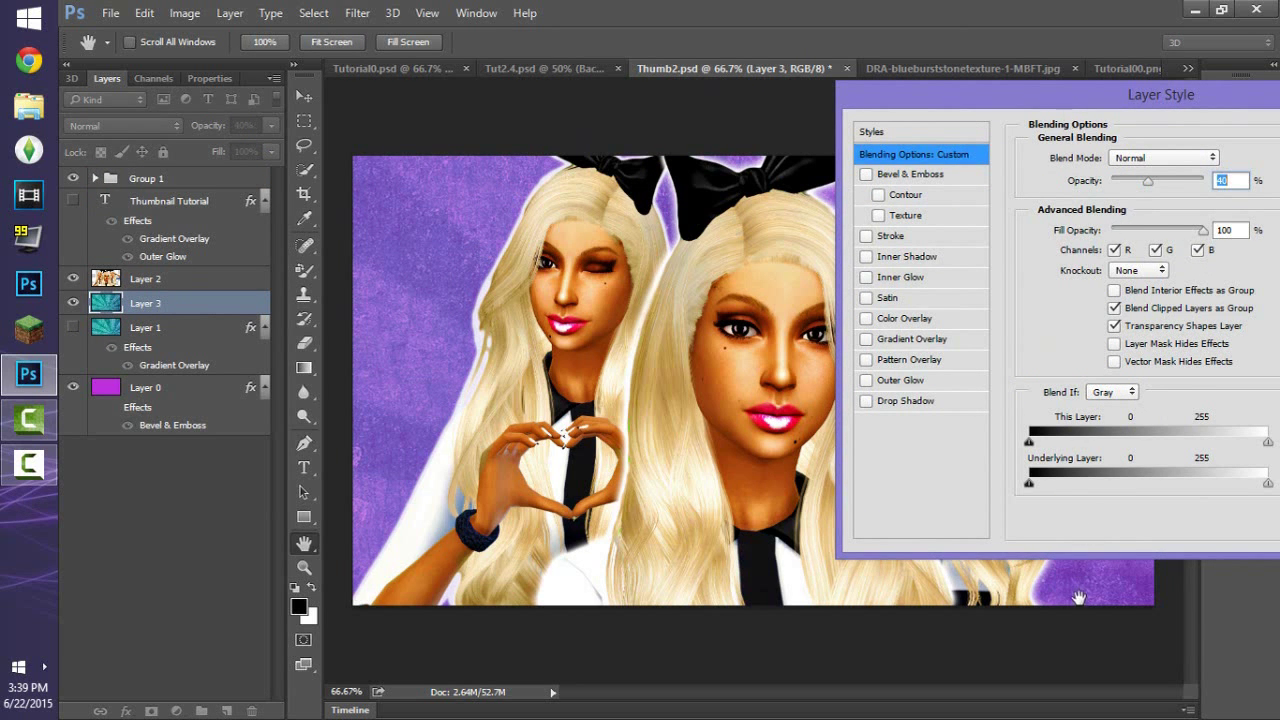
left_click_drag(1000, 94, 737, 151)
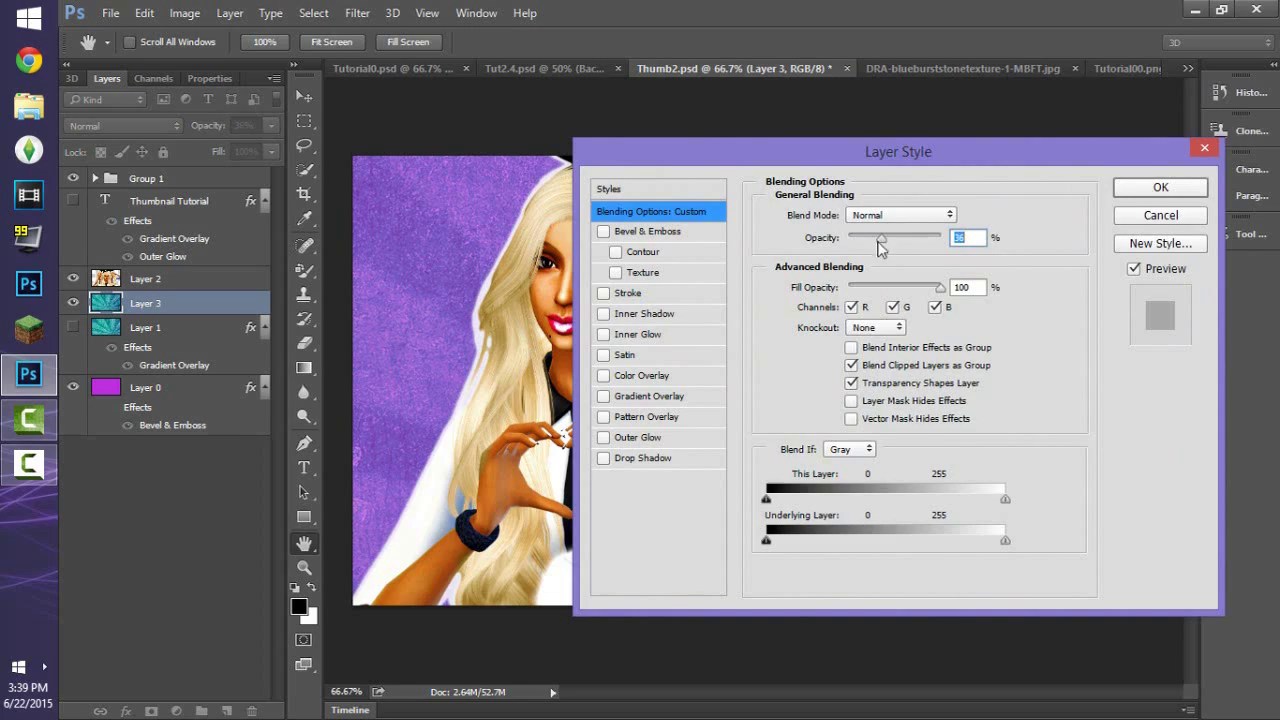